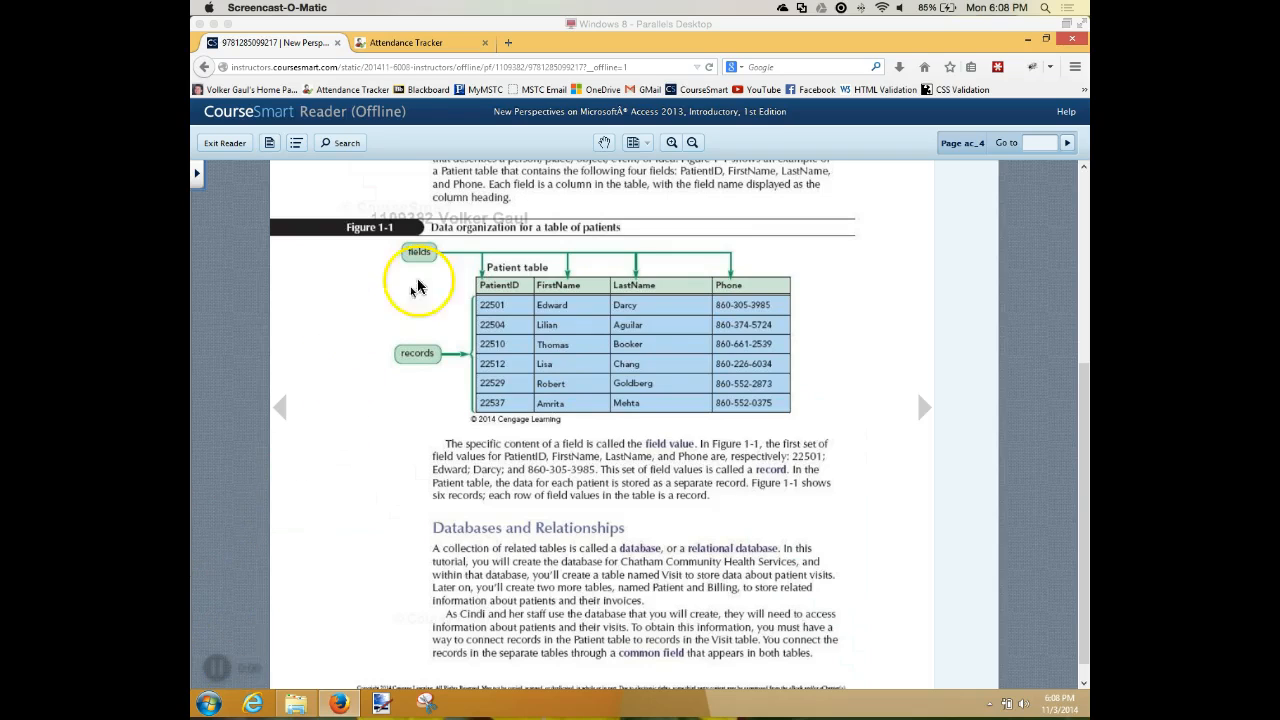
- Switch to the Attendance Tracker, save the November 3, 2014 attendance for the Microsoft Office 2013 class, and return to the textbook
click(412, 44)
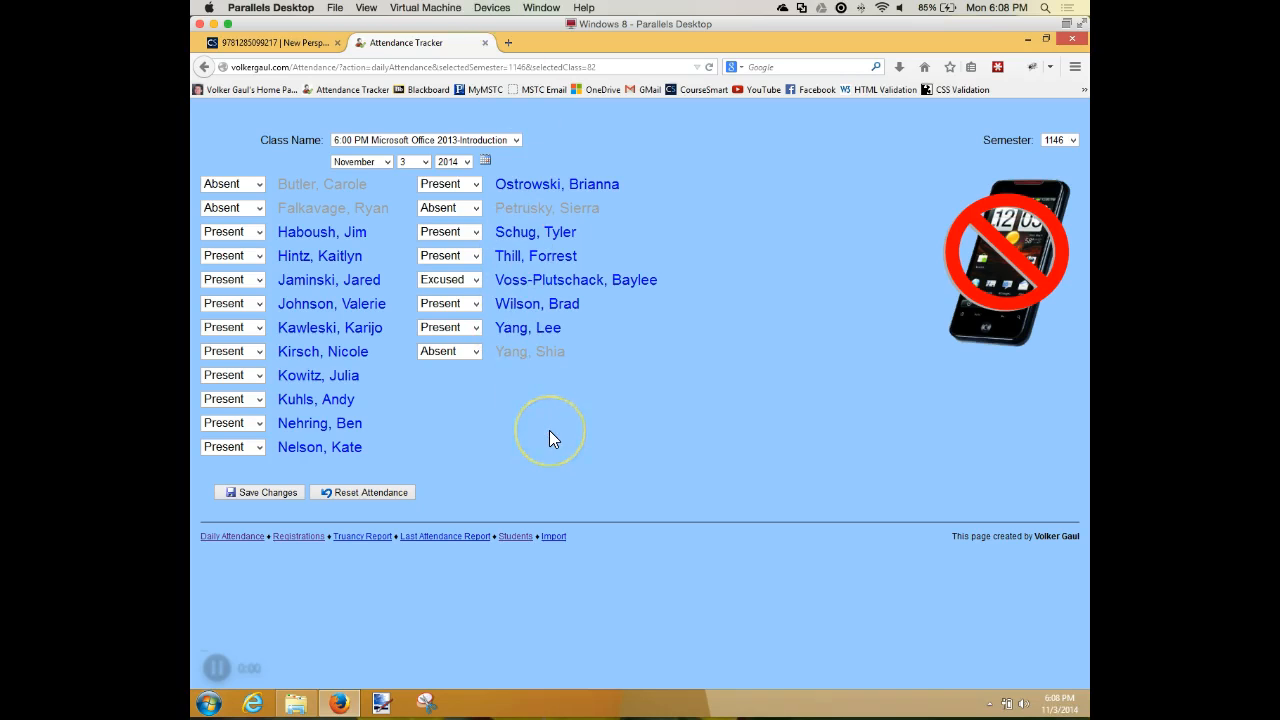
click(279, 499)
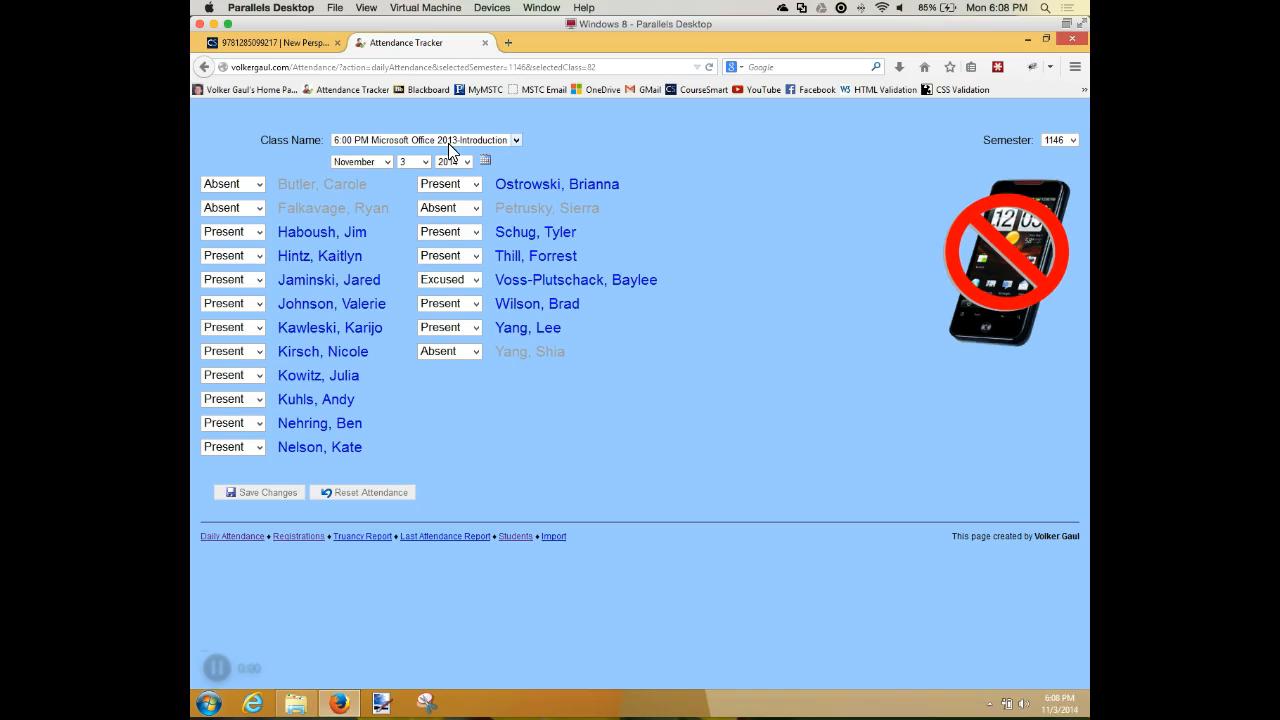
click(266, 44)
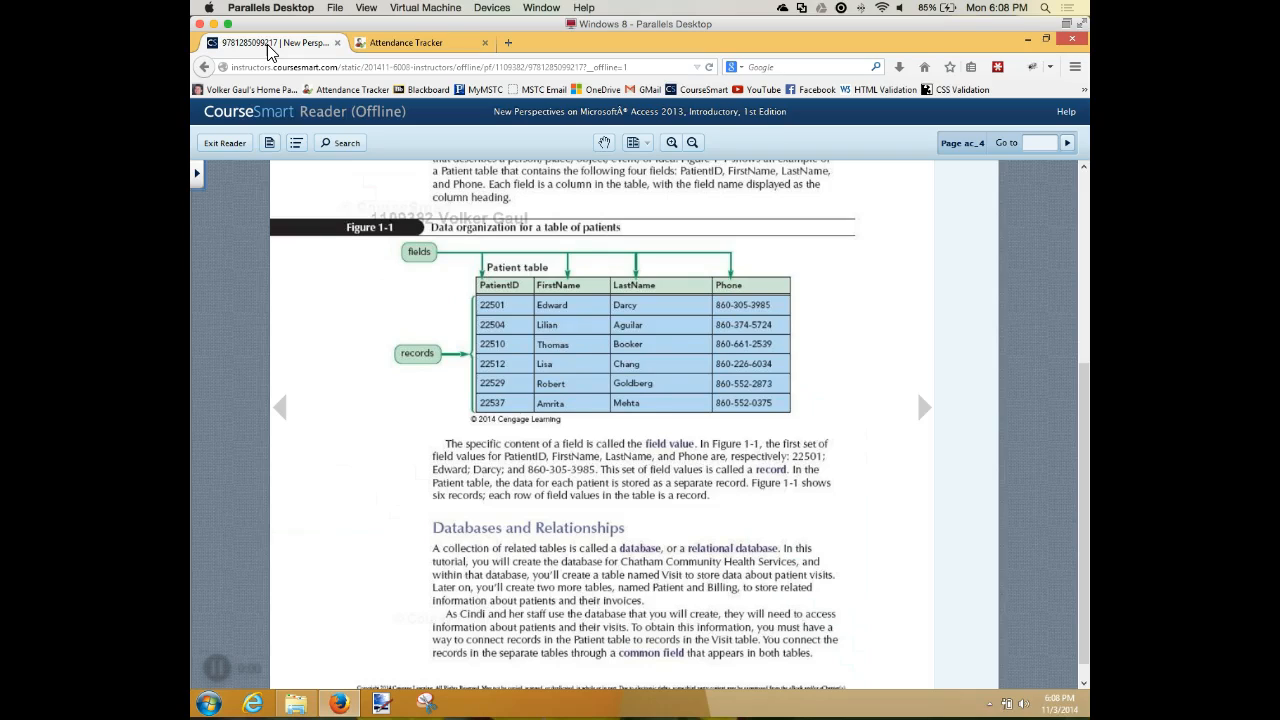
- Compare the Attendance Tracker's class list with the fields and records of the Patient table in Figure 1-1
click(392, 44)
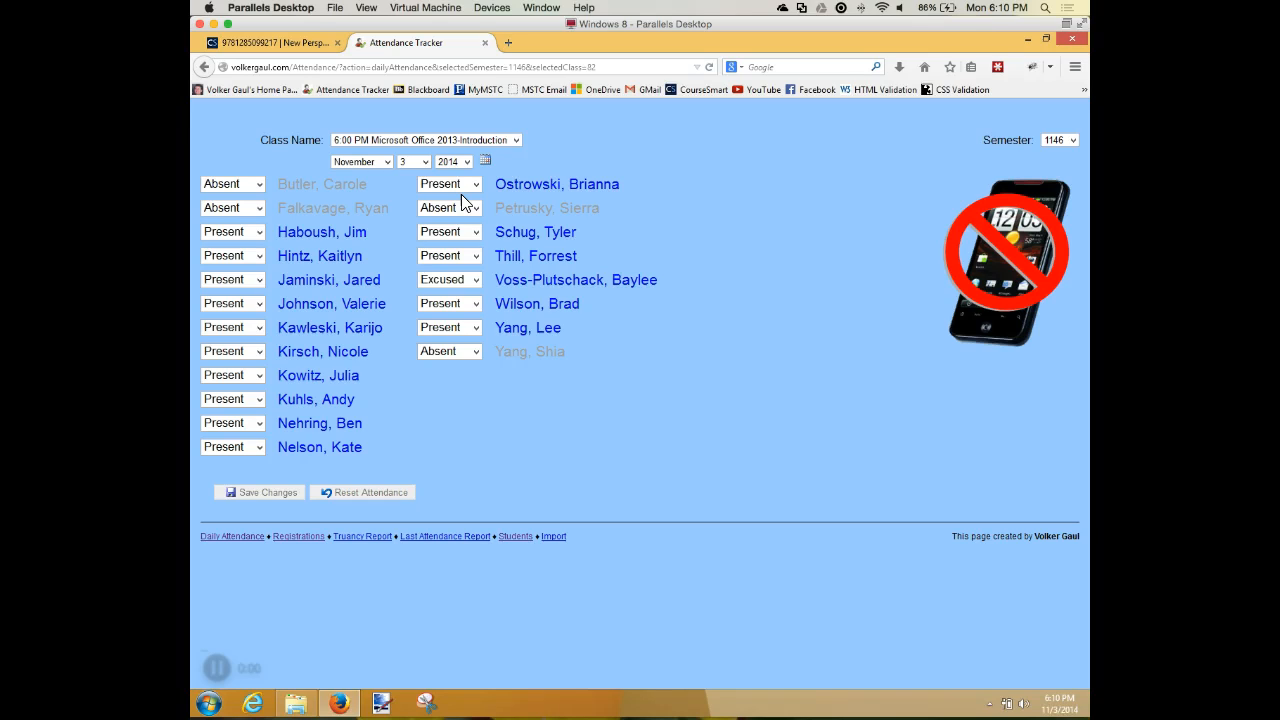
click(258, 43)
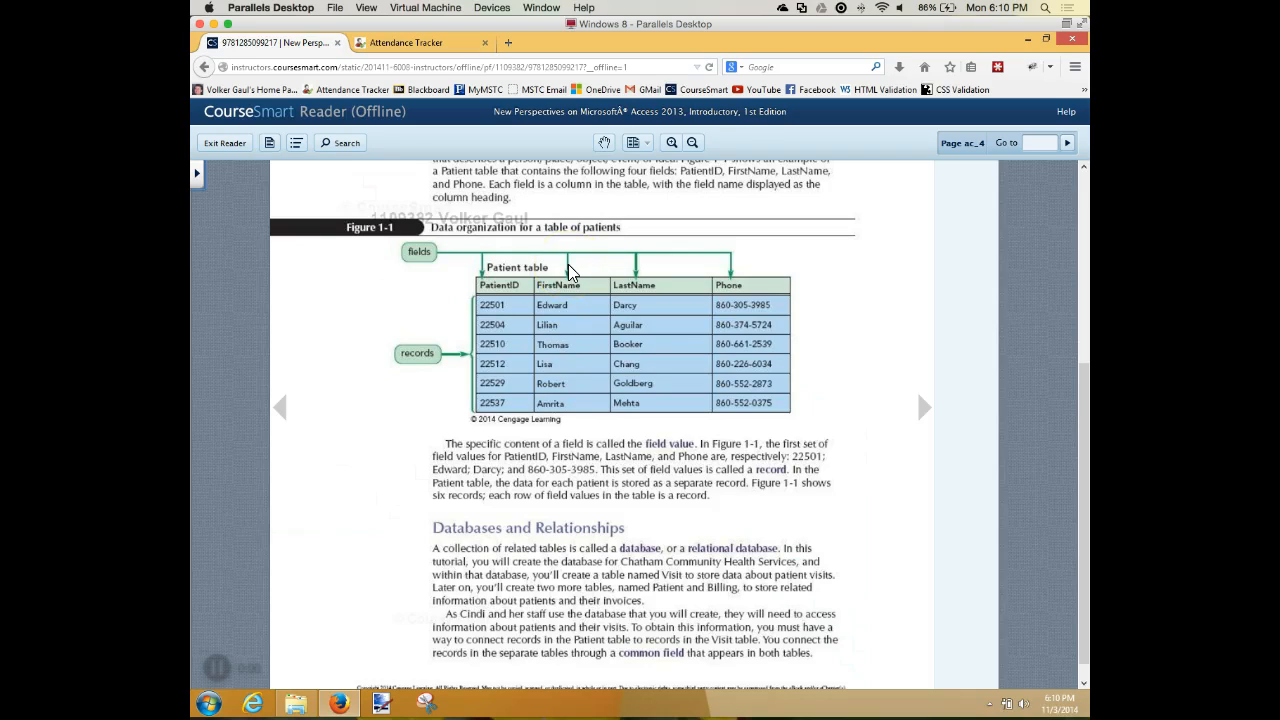
click(534, 290)
click(665, 364)
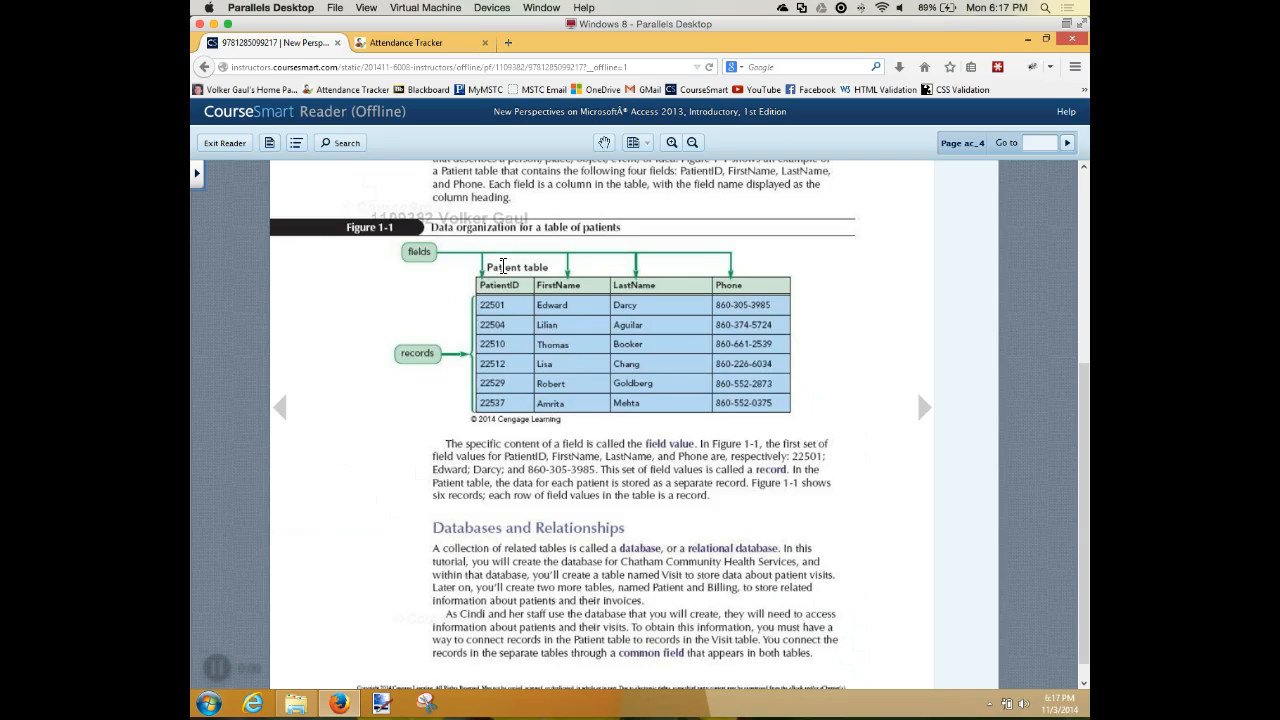
- Examine the table relationships in Figure 1-2 and the relational database management system section with Figure 1-3 in the textbook
click(921, 412)
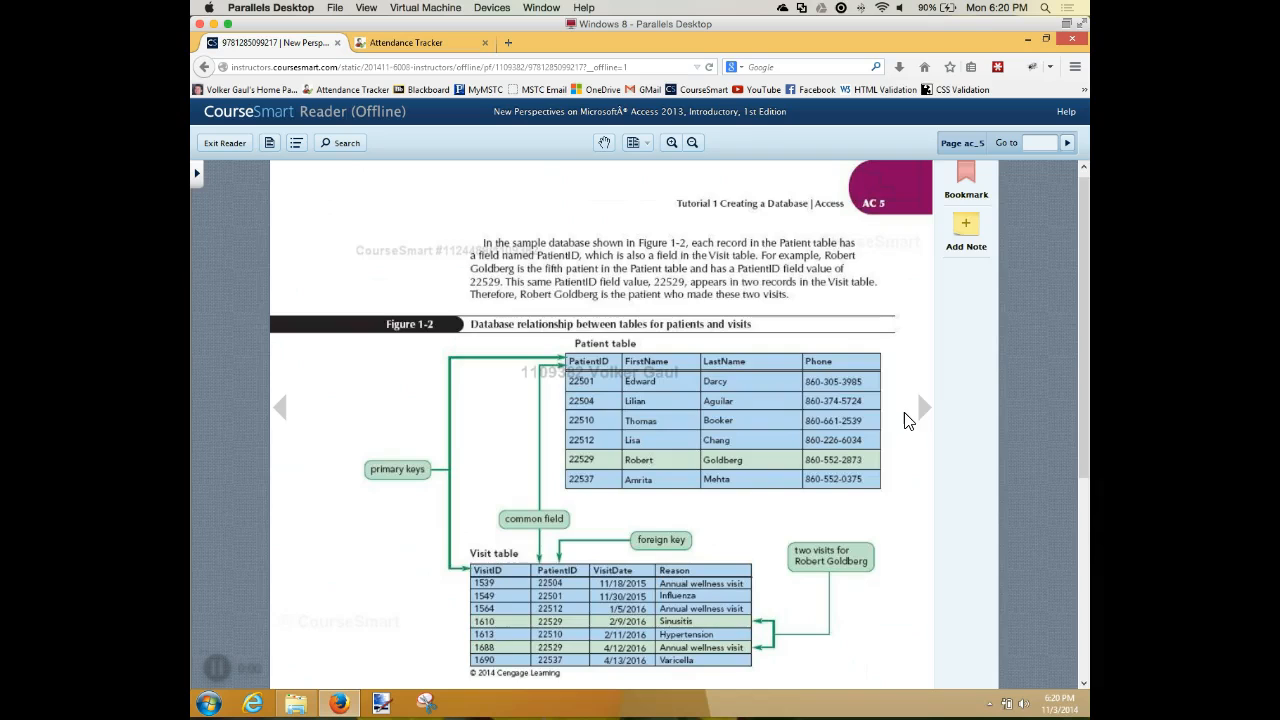
scroll(908, 420, down, 3)
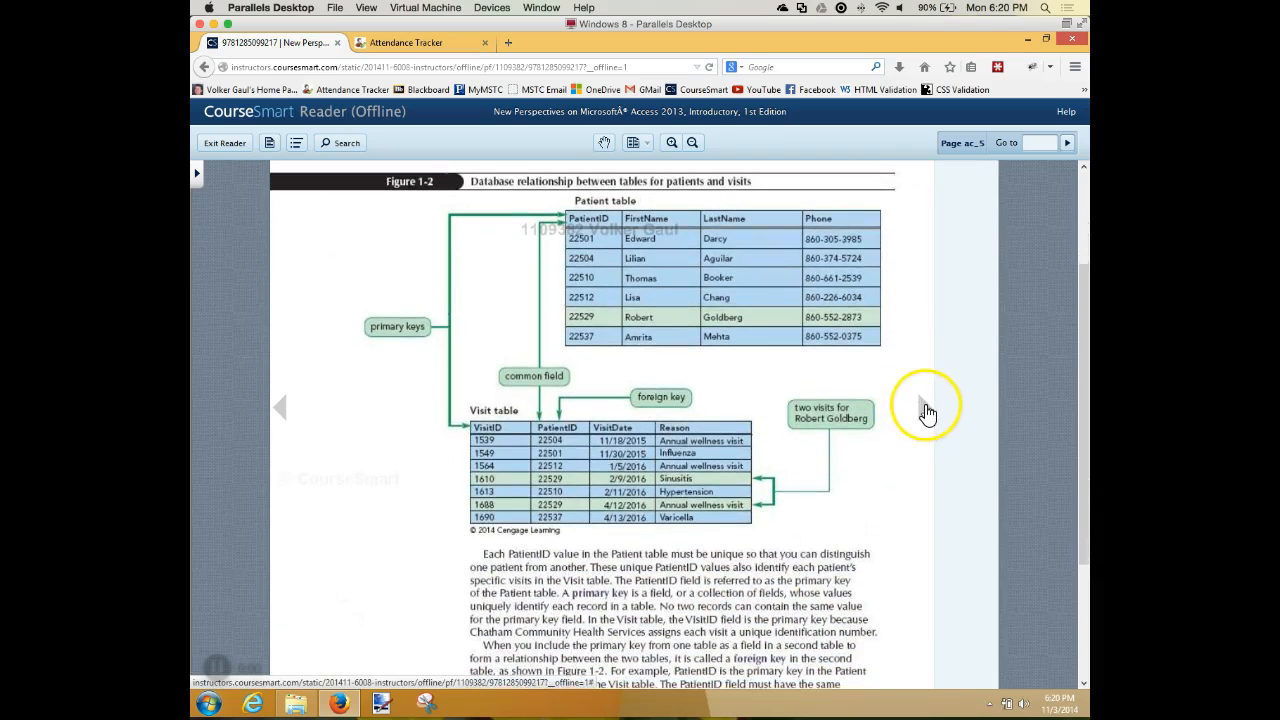
click(927, 413)
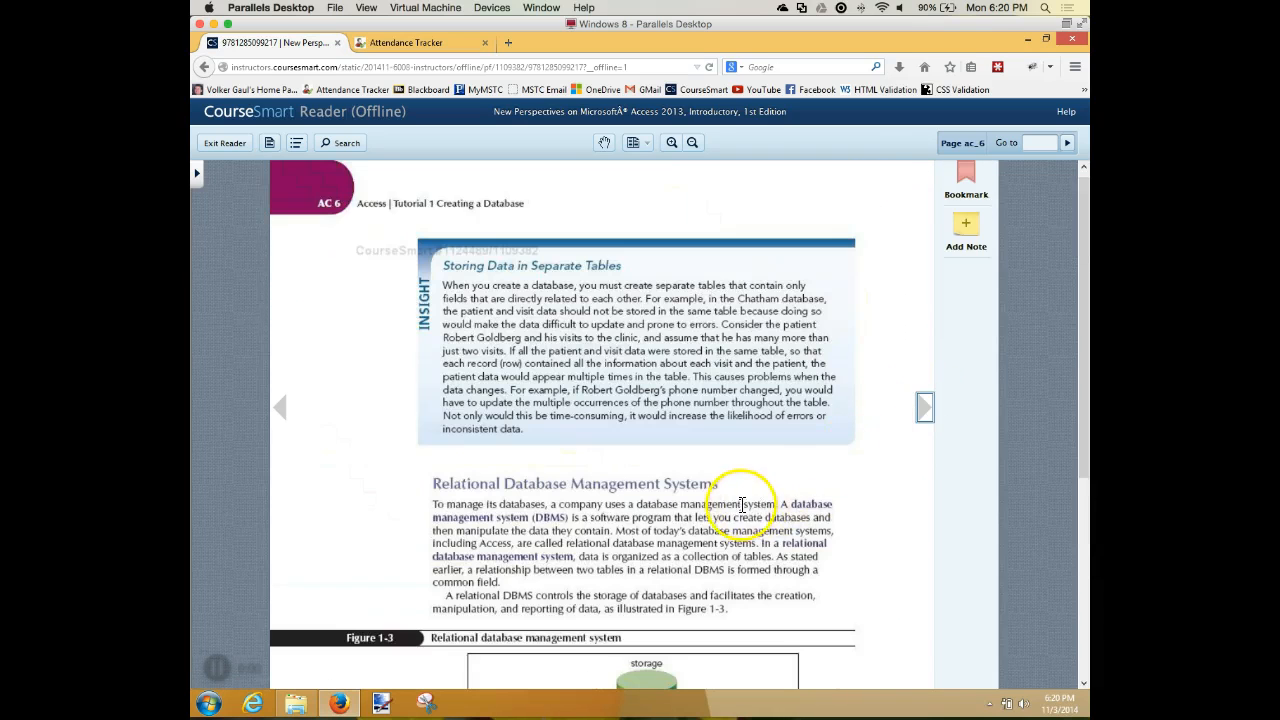
scroll(741, 503, down, 6)
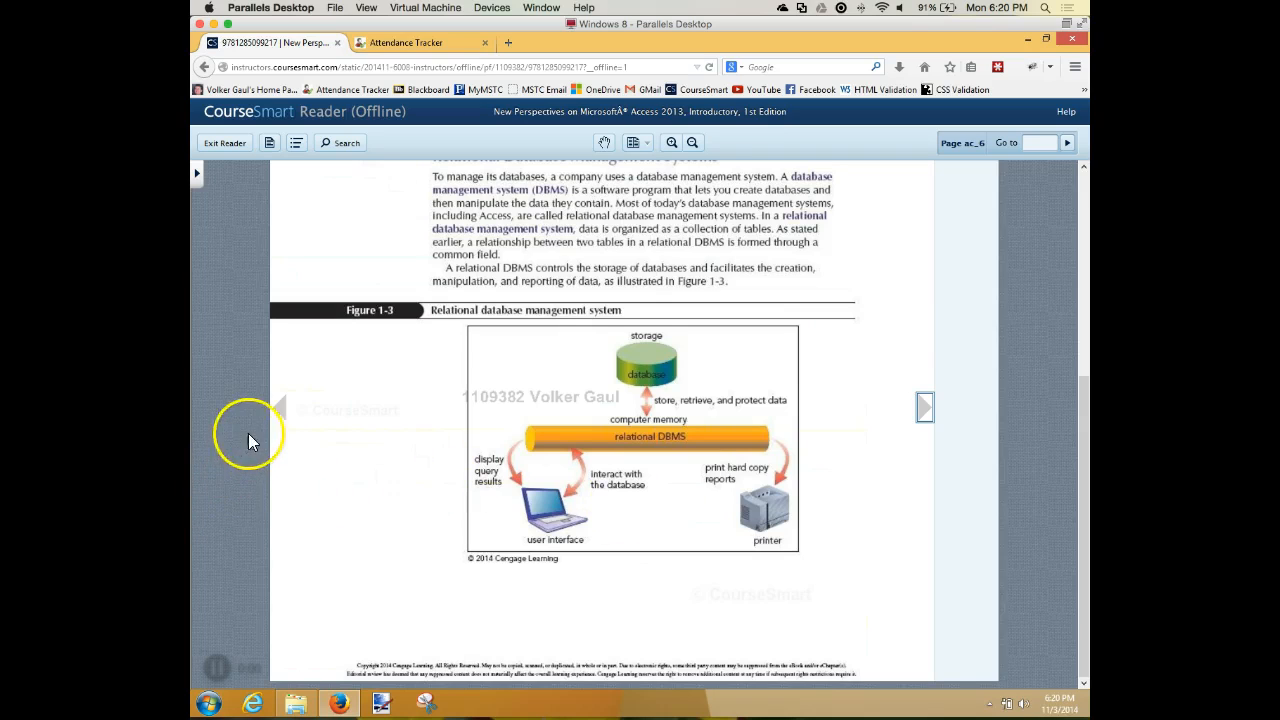
click(284, 408)
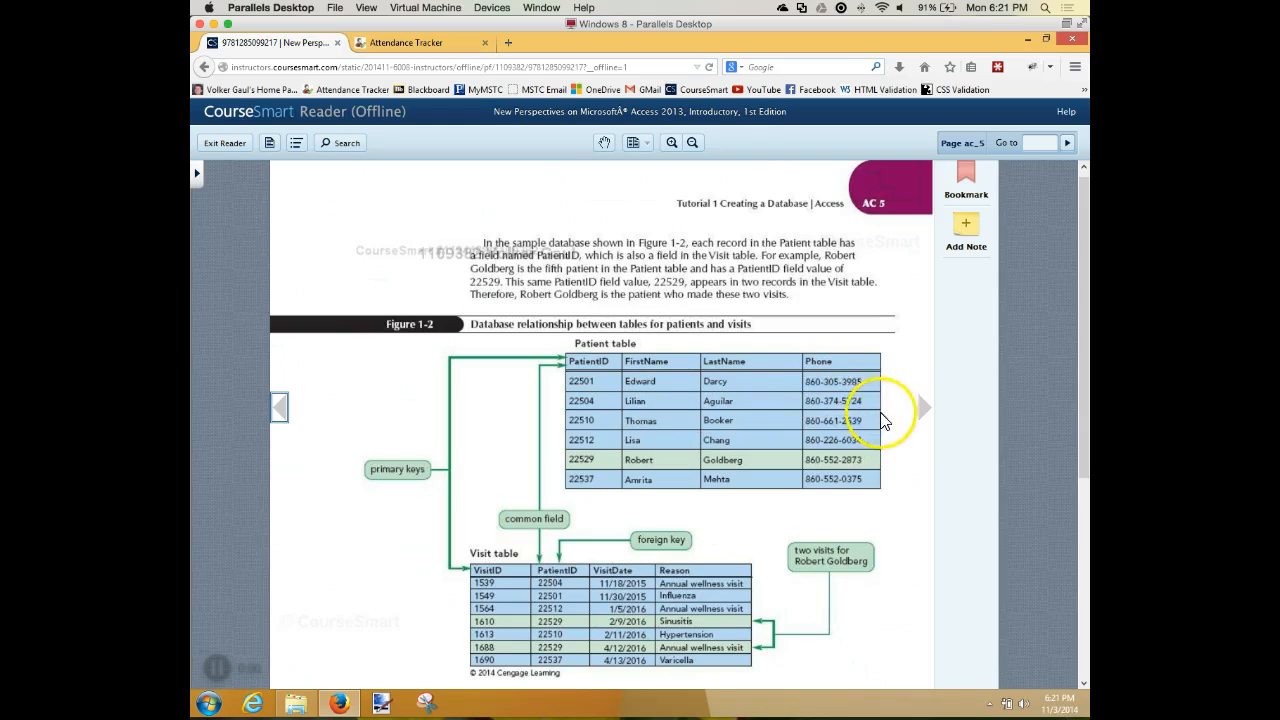
click(921, 418)
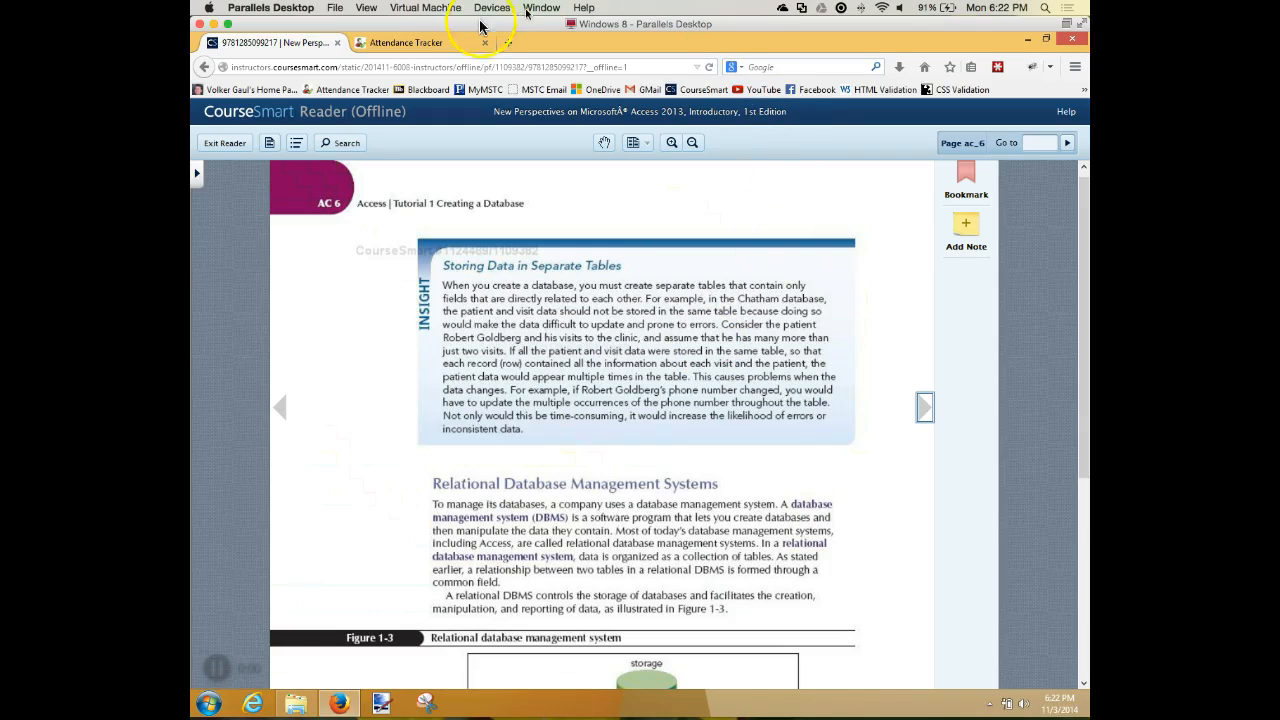
- Review the Attendance Tracker's daily attendance page and its report links as a database example, and return to the textbook
click(417, 46)
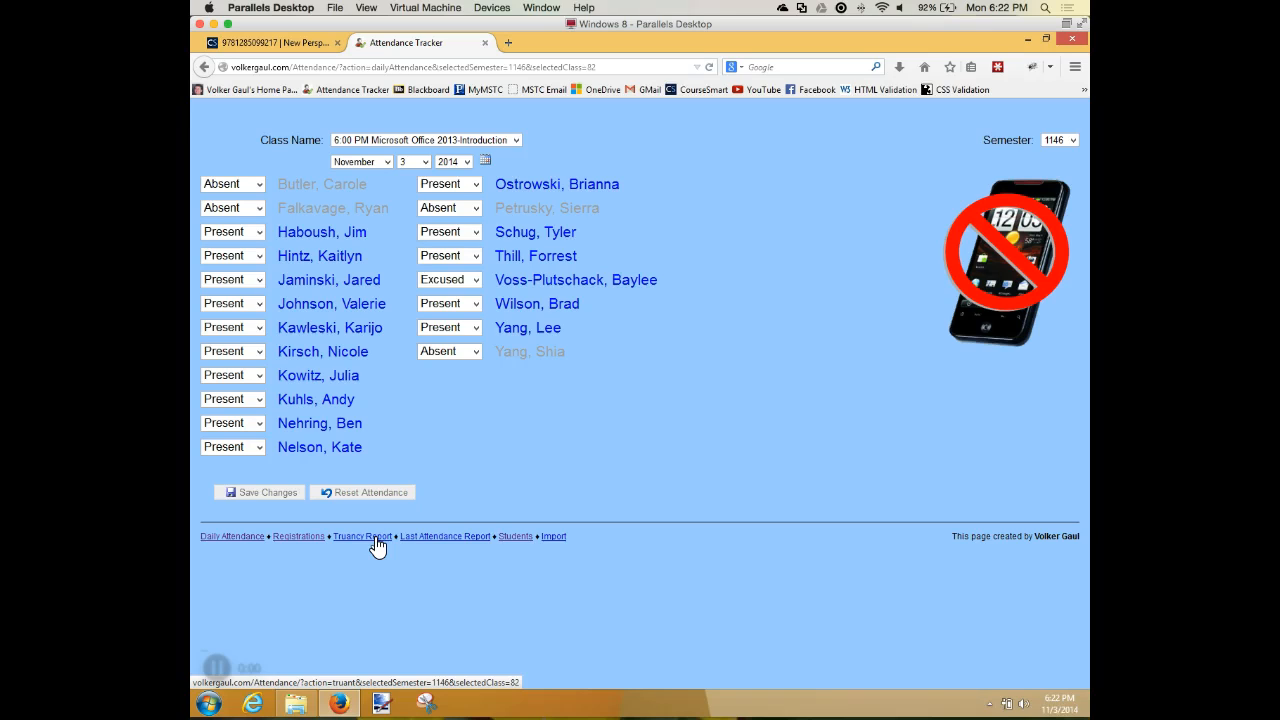
click(468, 541)
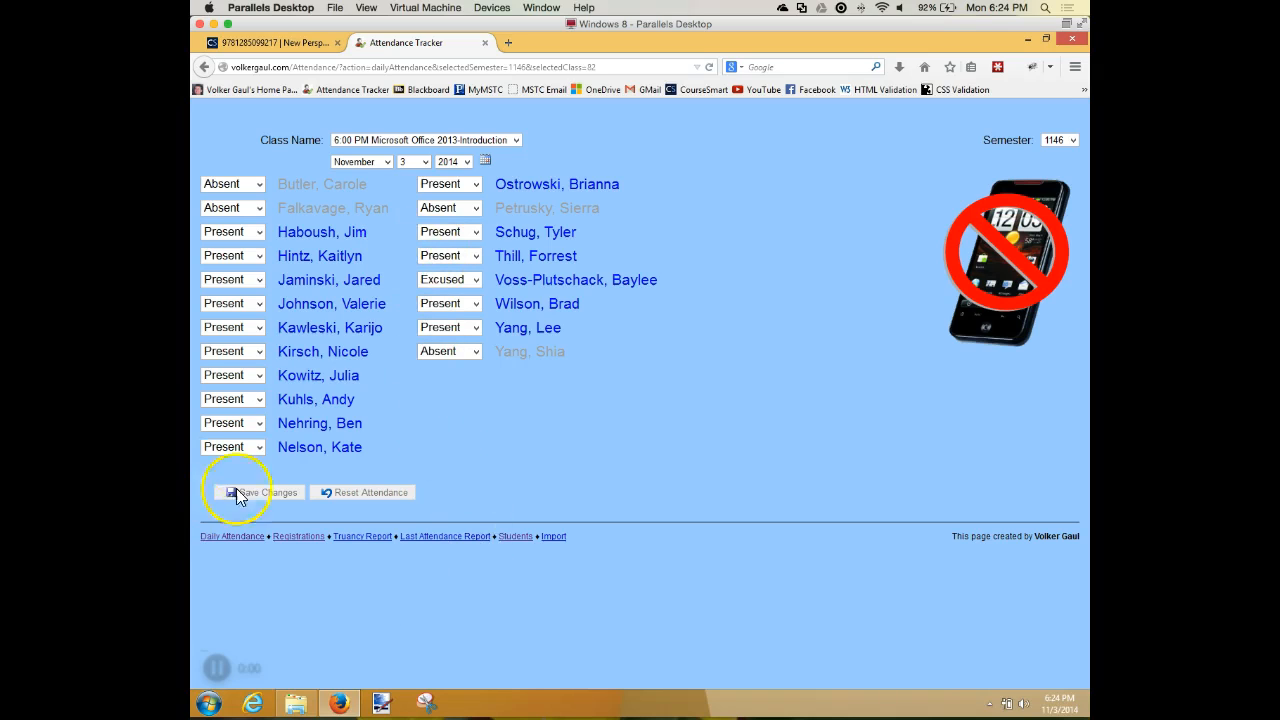
click(255, 45)
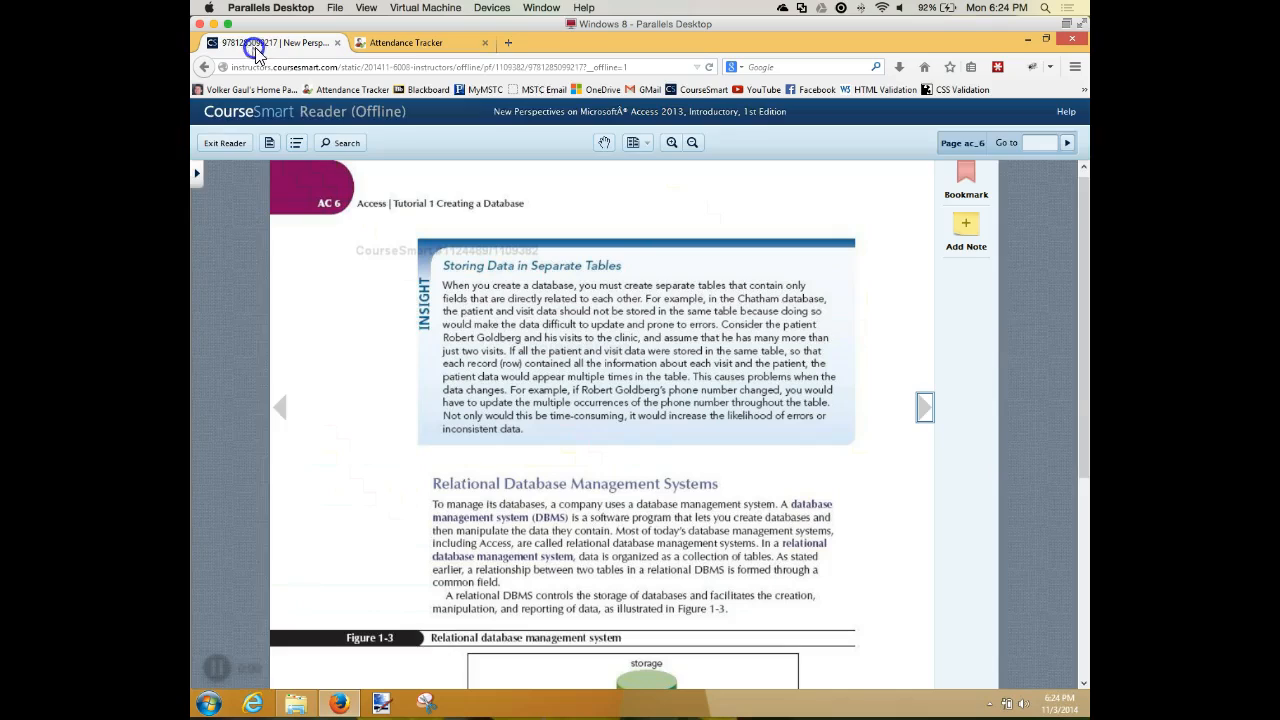
- Minimize the browser, start Access 2013, and maximize its window
click(1025, 42)
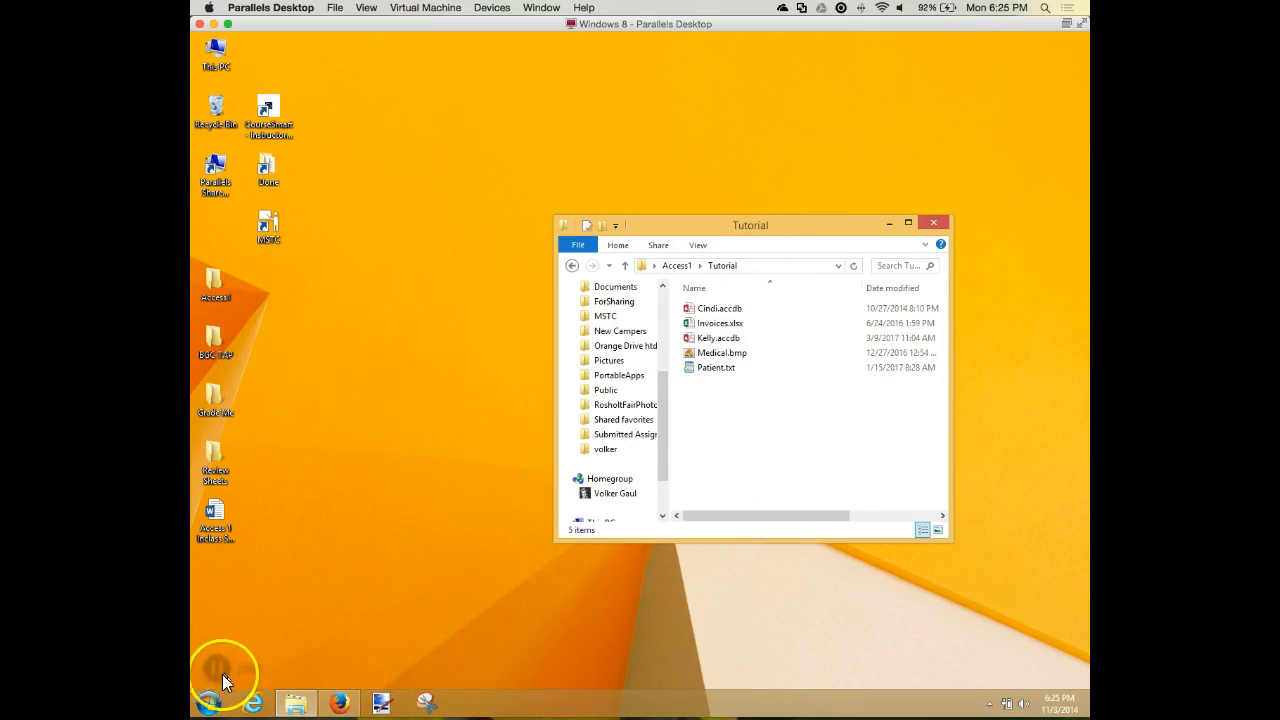
click(203, 711)
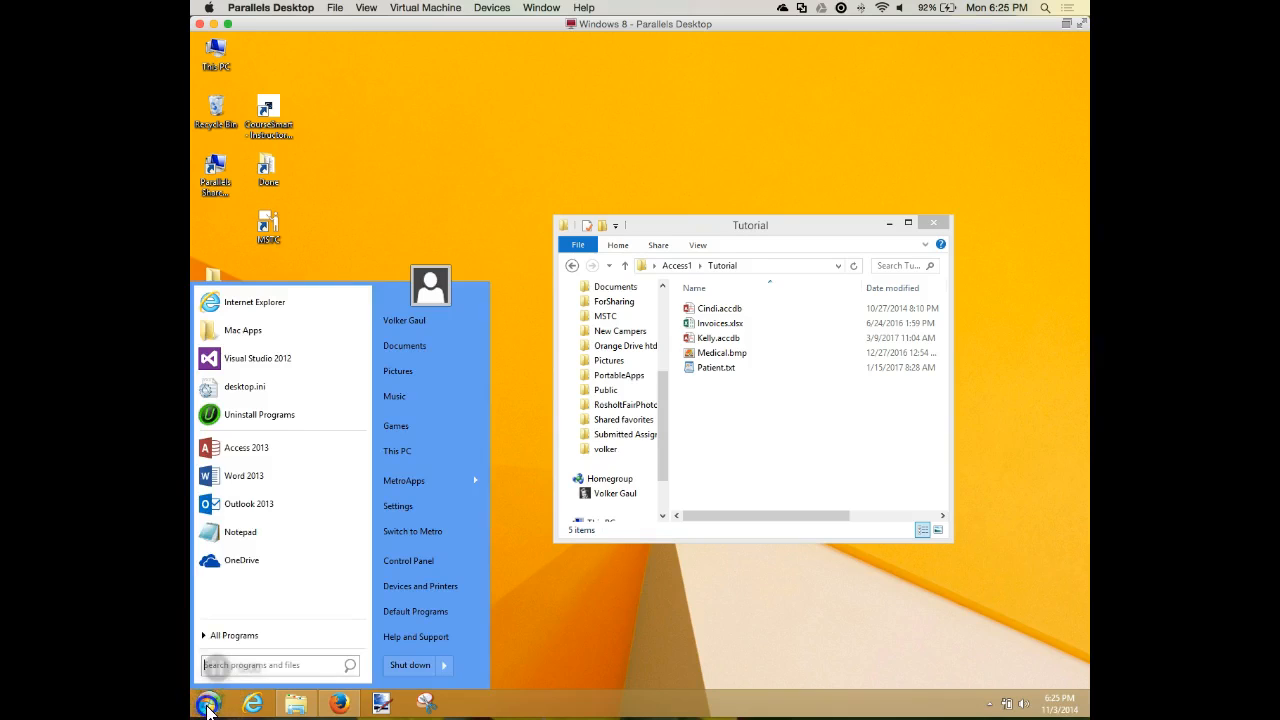
click(245, 450)
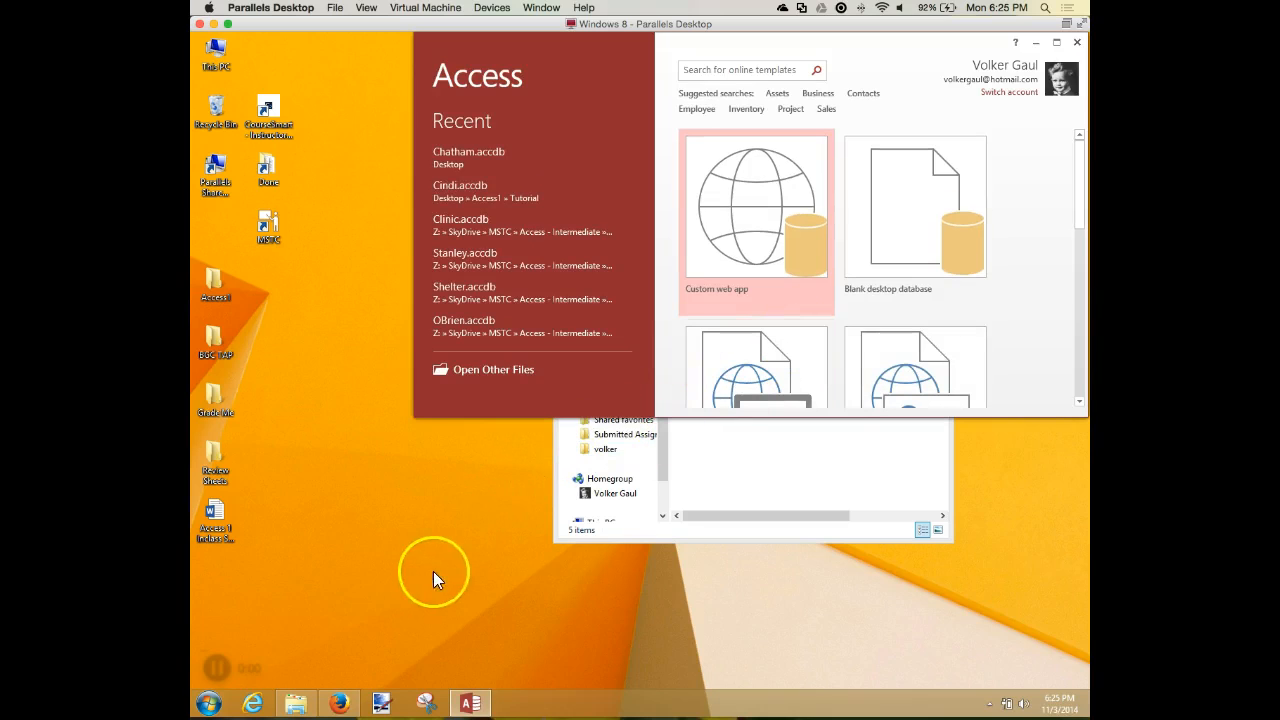
click(1057, 44)
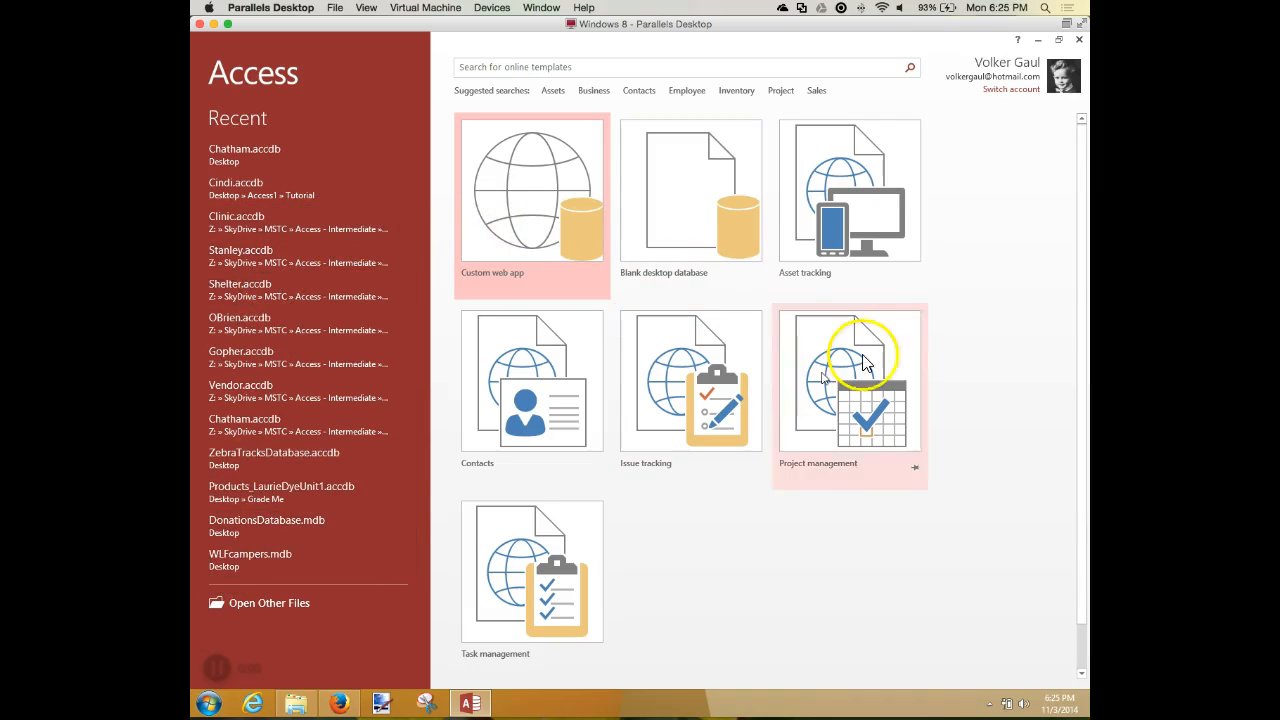
- Create a blank desktop database named Chatham, stored on the Desktop
click(697, 234)
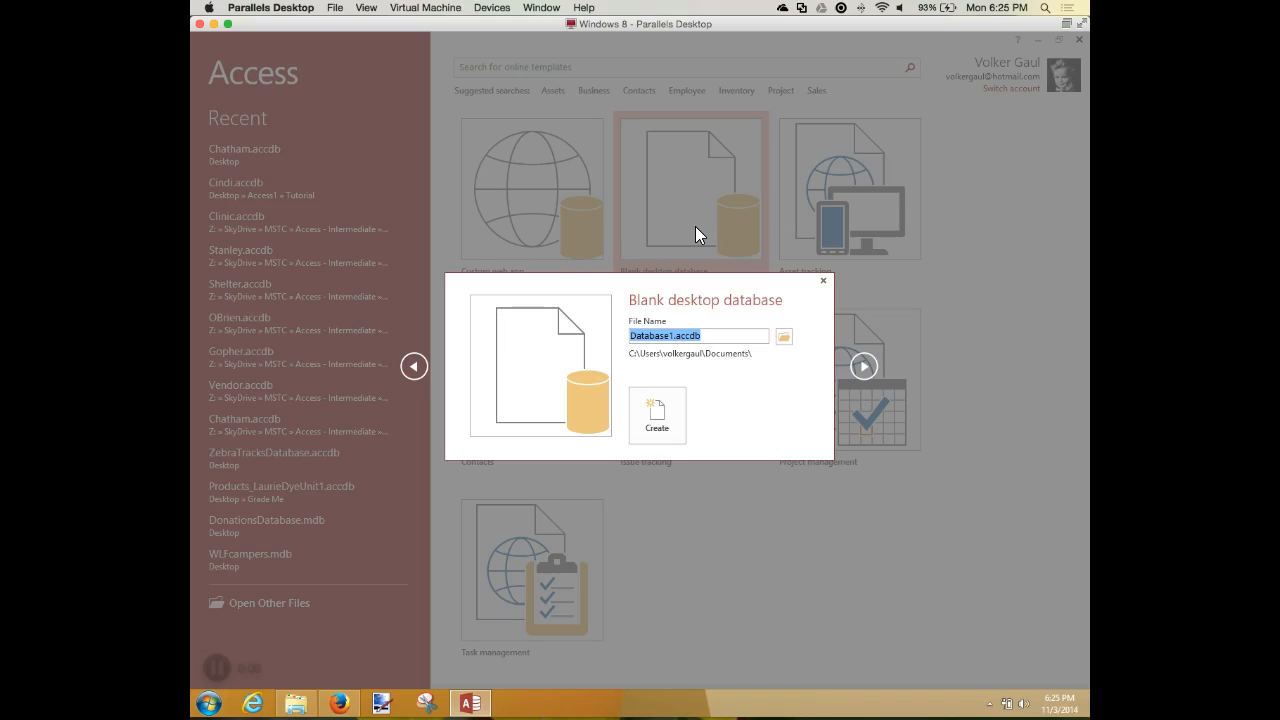
text(Chatham)
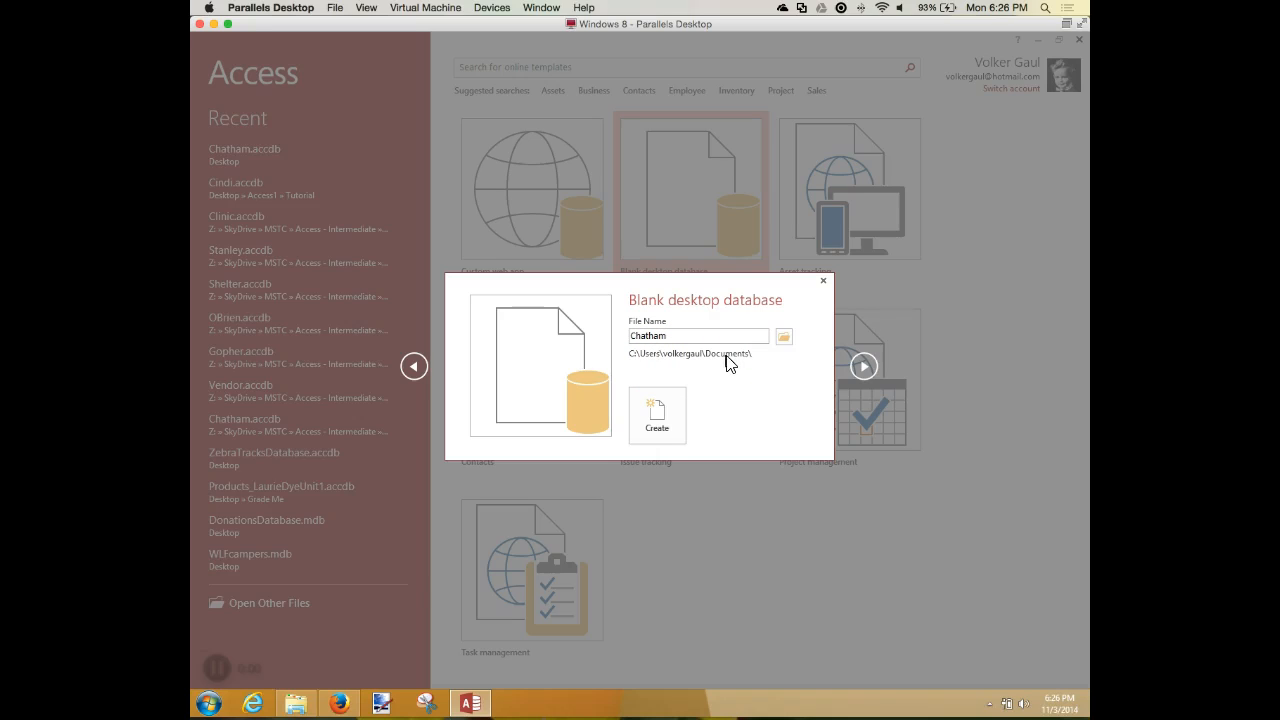
click(786, 337)
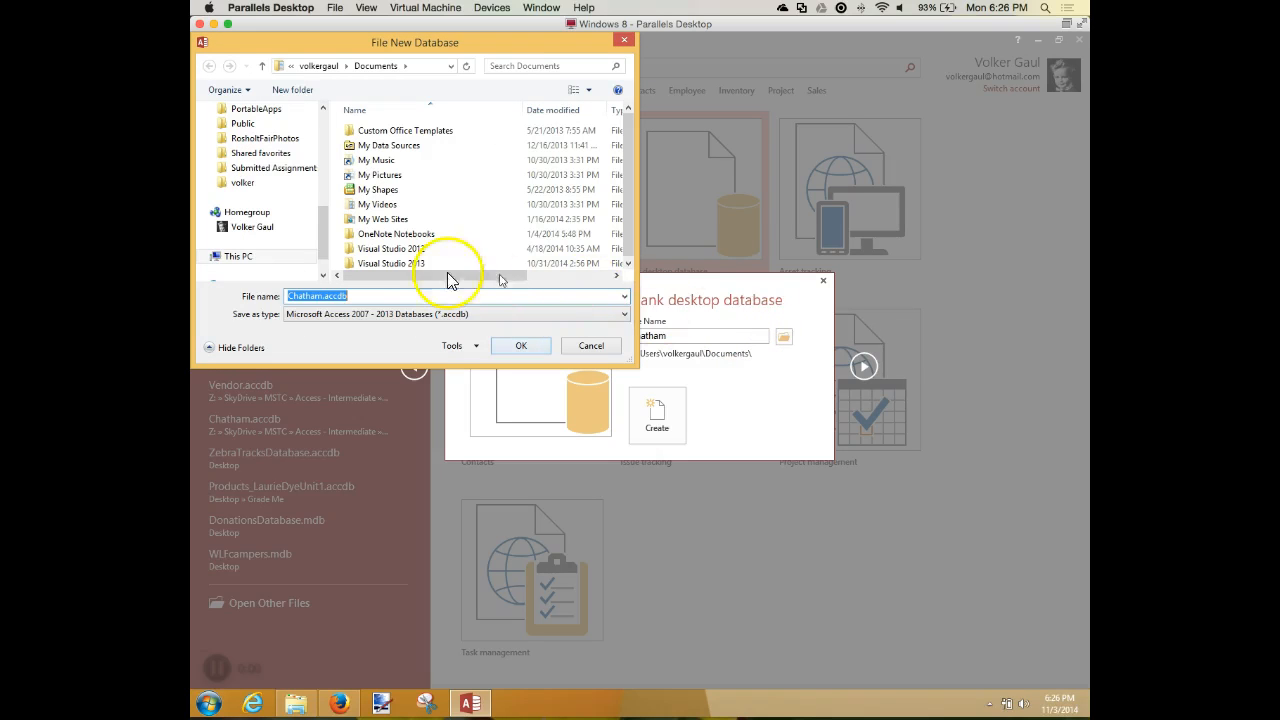
click(323, 150)
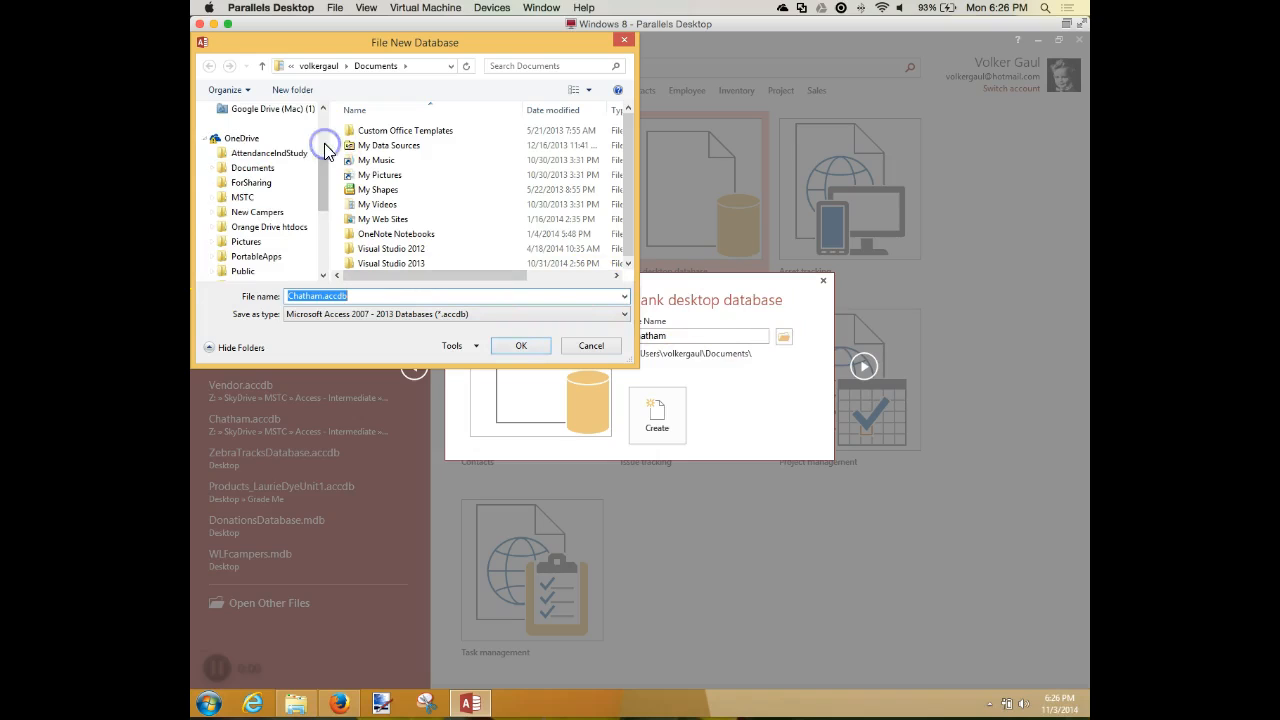
click(318, 148)
click(255, 162)
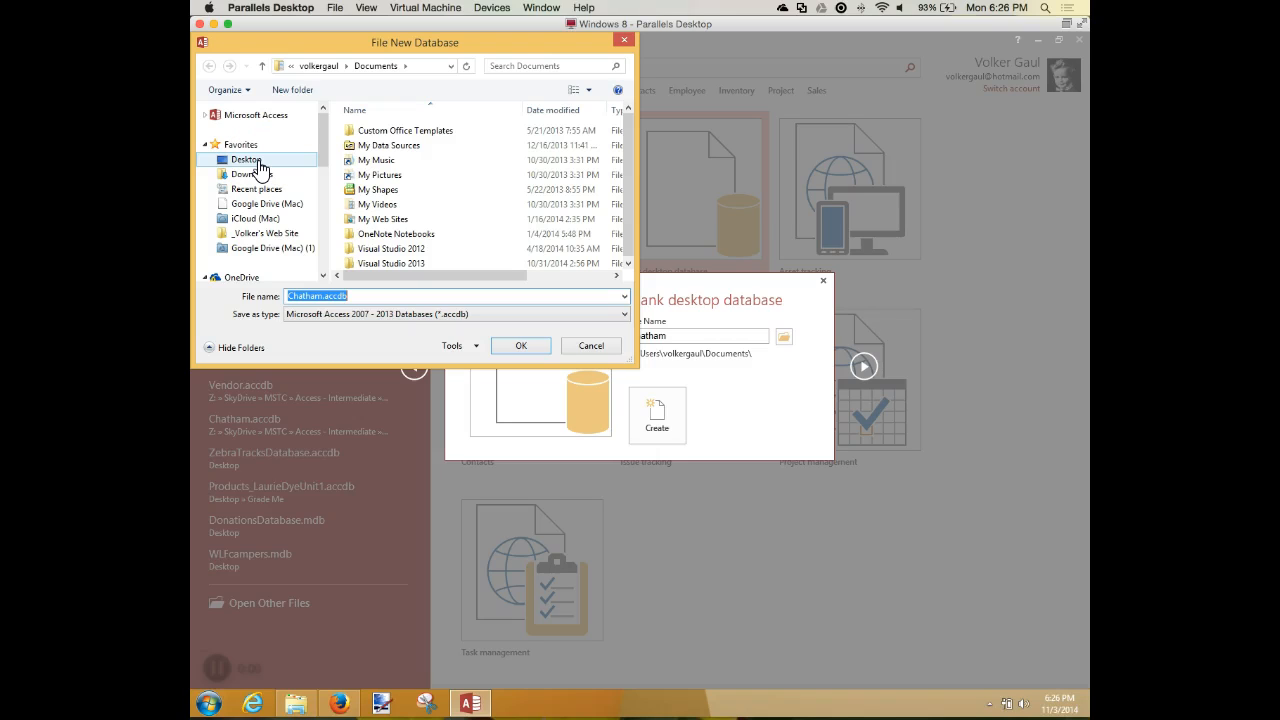
click(258, 166)
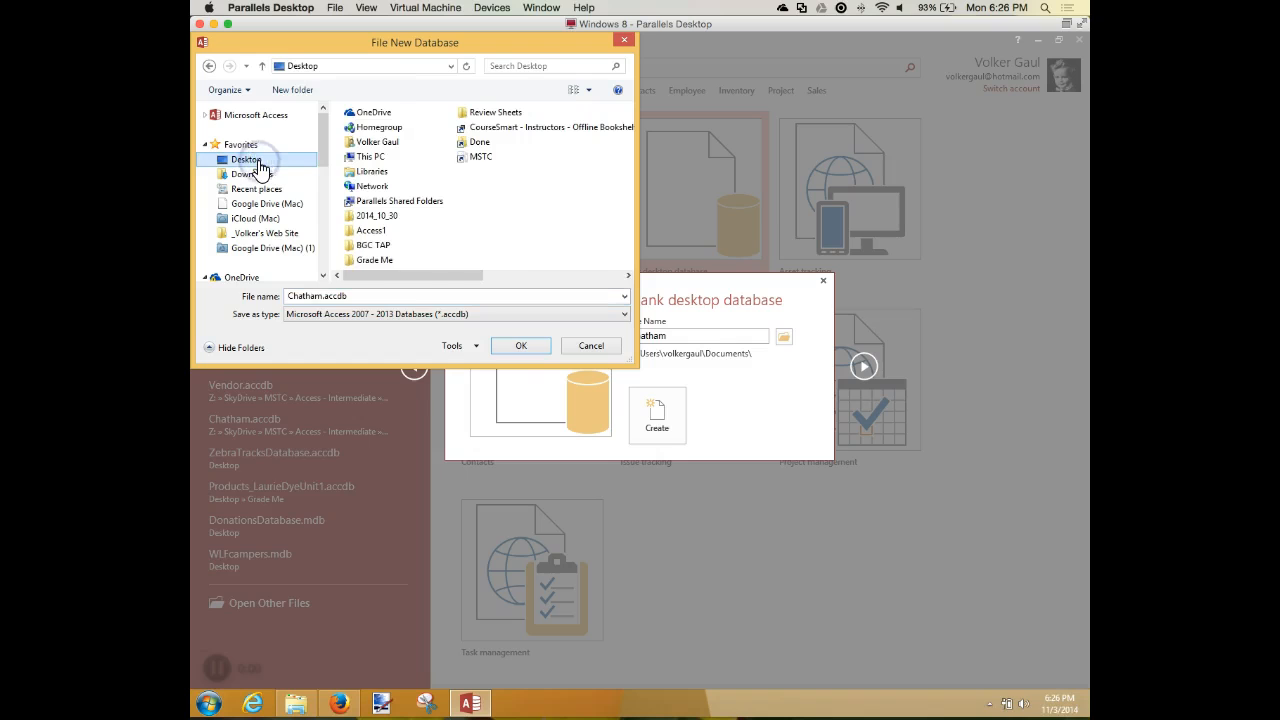
click(517, 353)
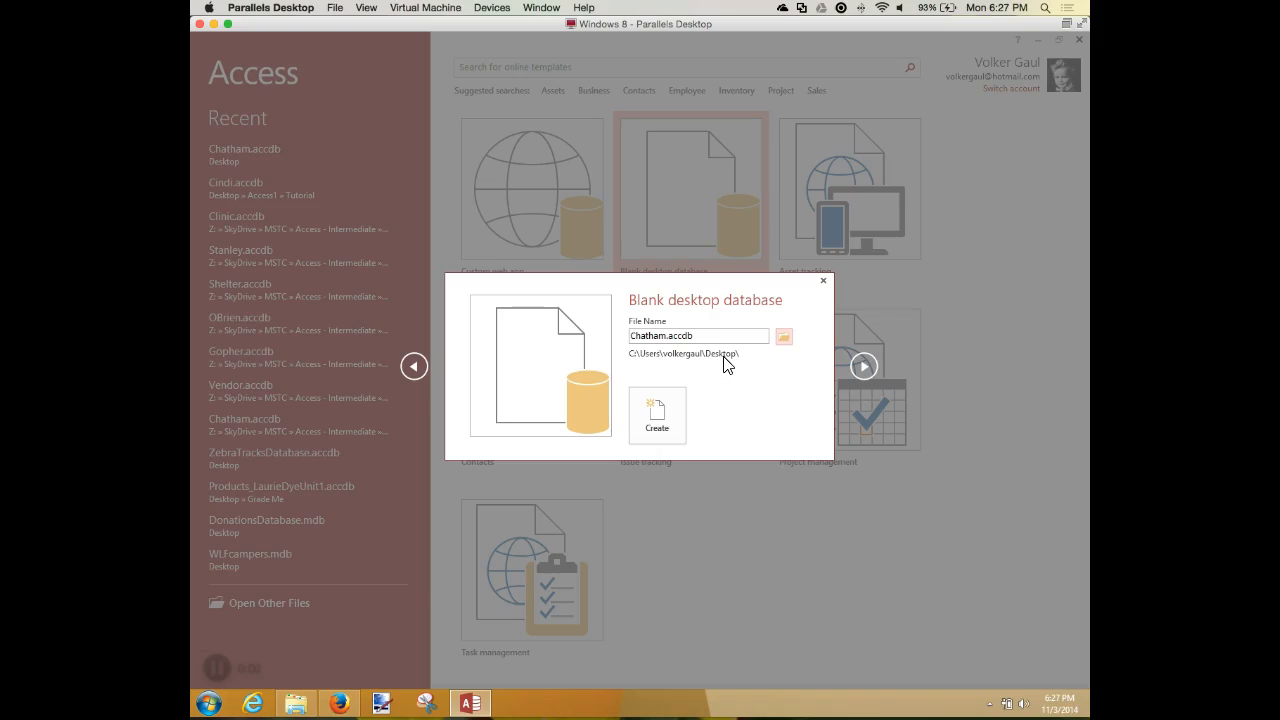
click(670, 412)
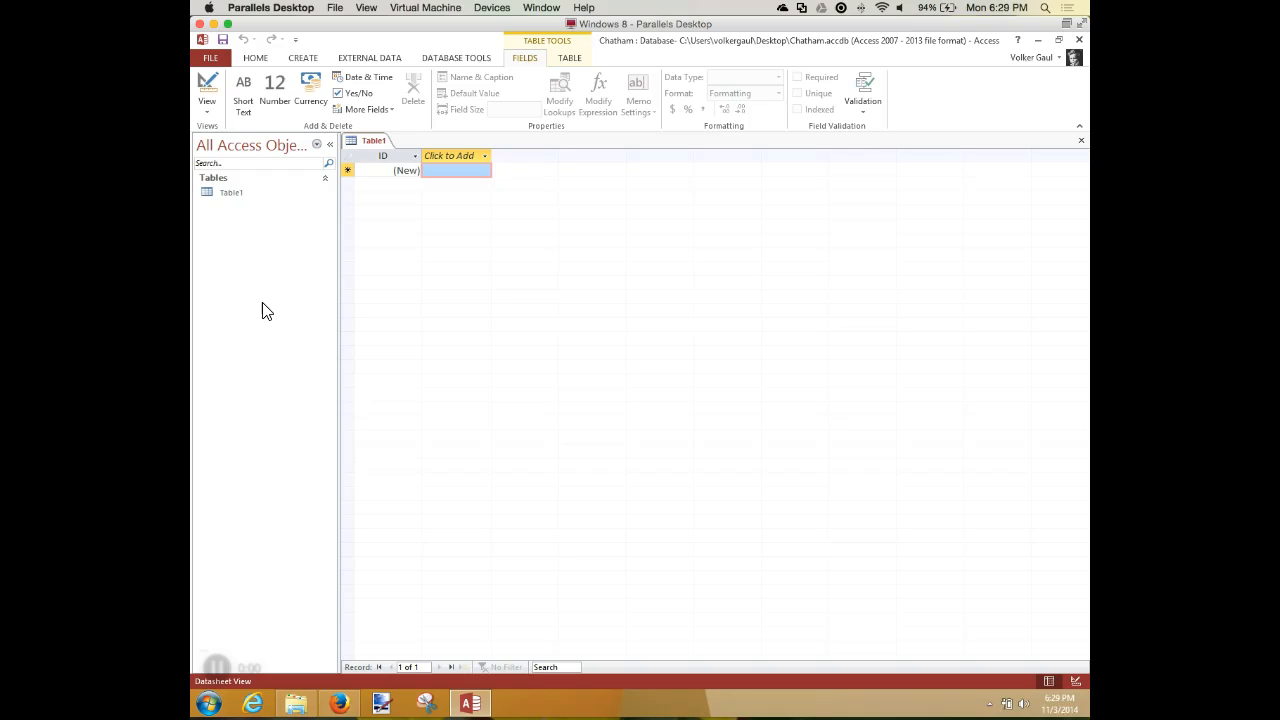
- Rename the new table's ID field as VisitID
click(386, 156)
right_click(388, 157)
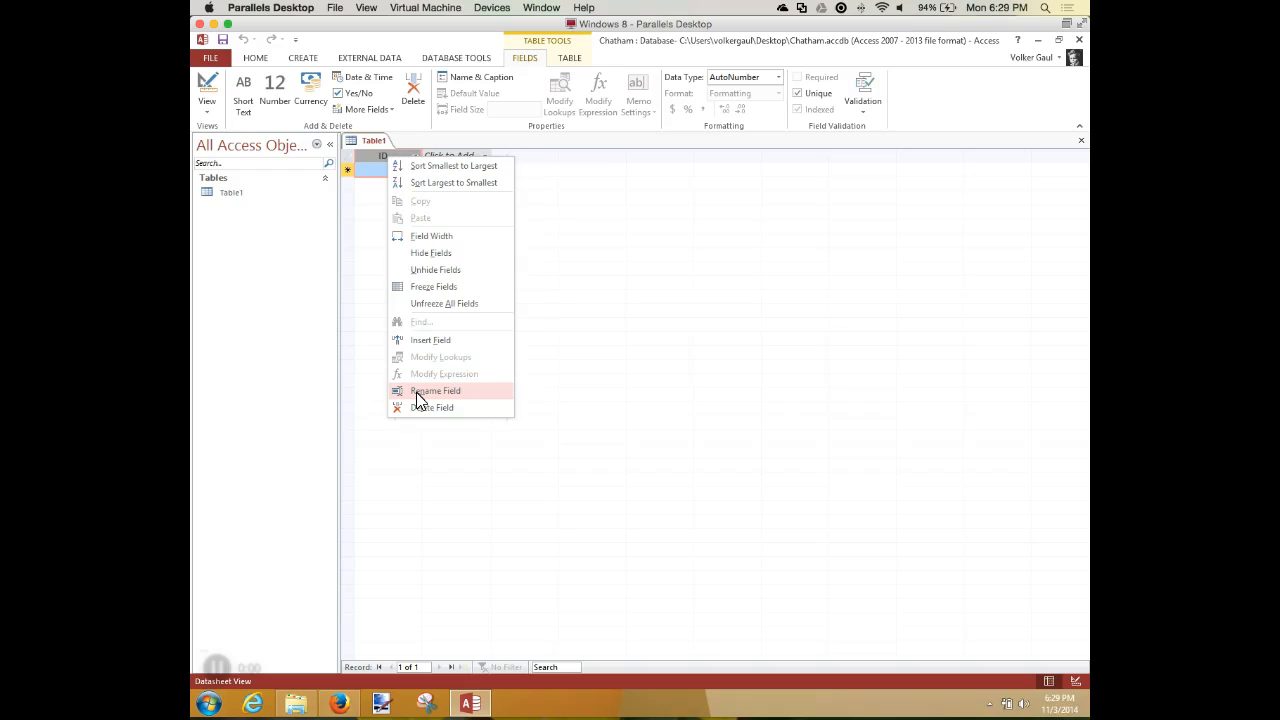
click(416, 392)
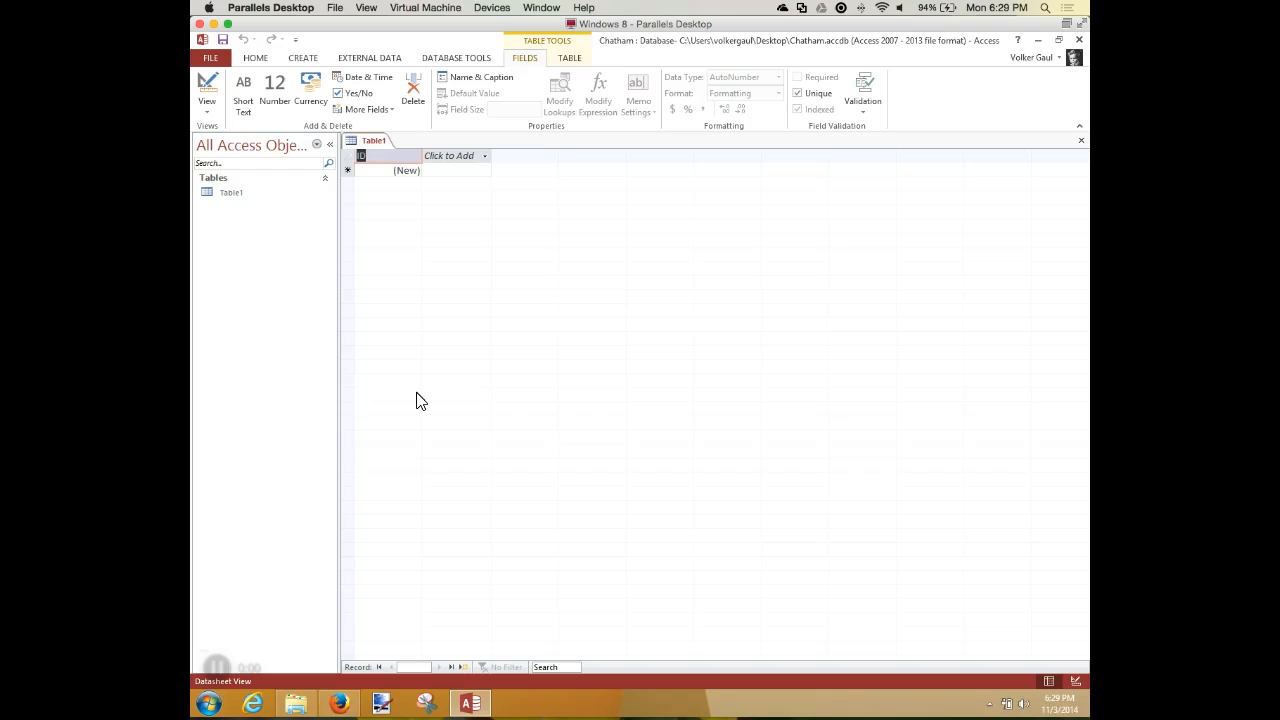
text(VisitID)
key(Return)
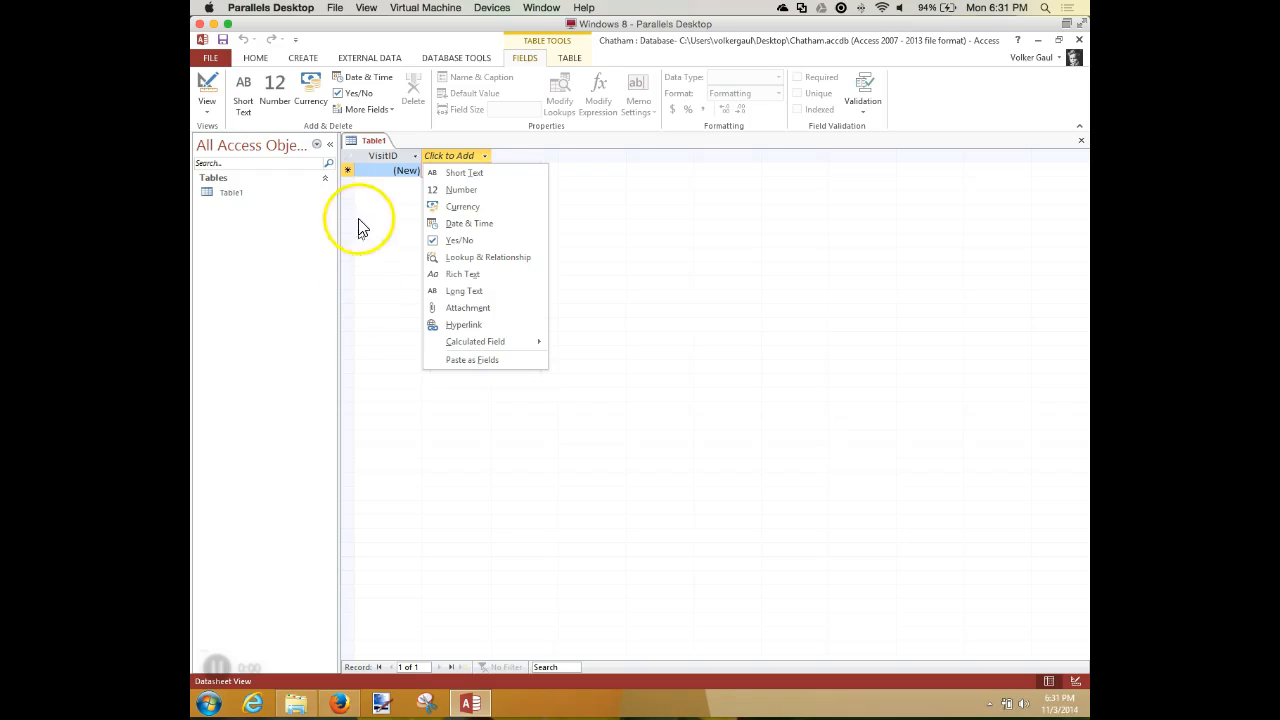
- Change the data type of the VisitID field to Short Text
click(384, 155)
click(372, 156)
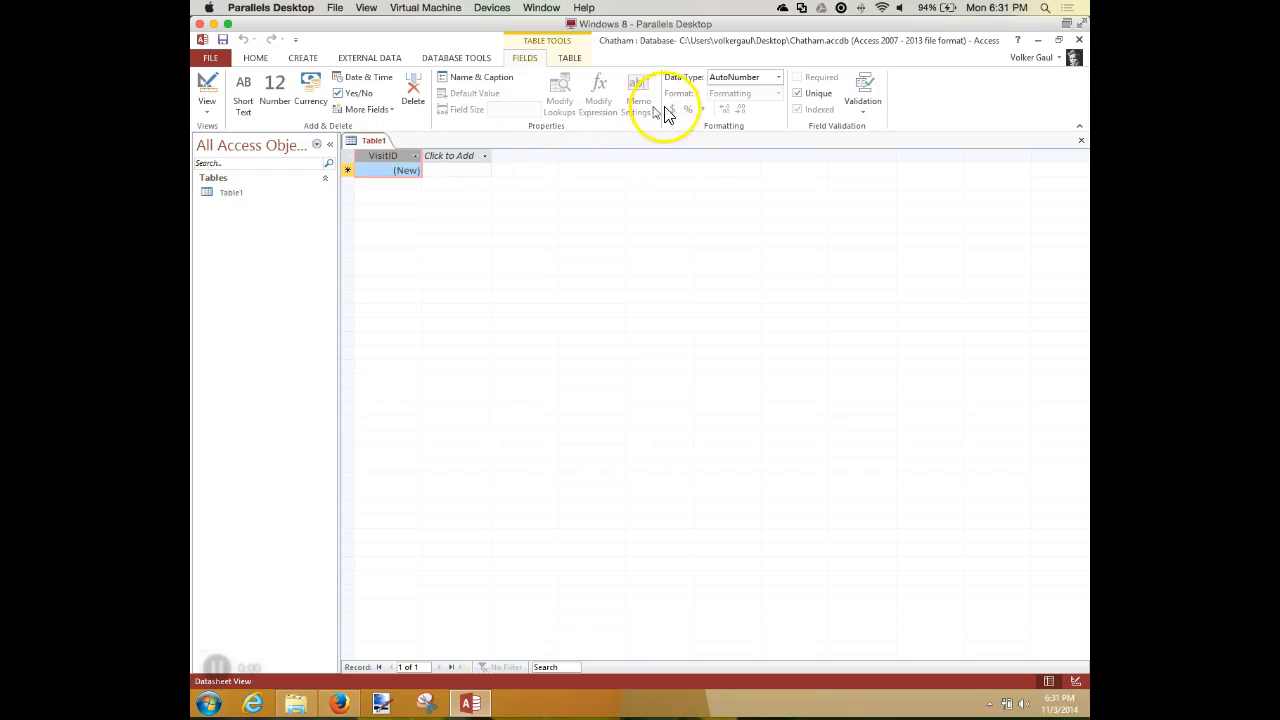
click(779, 78)
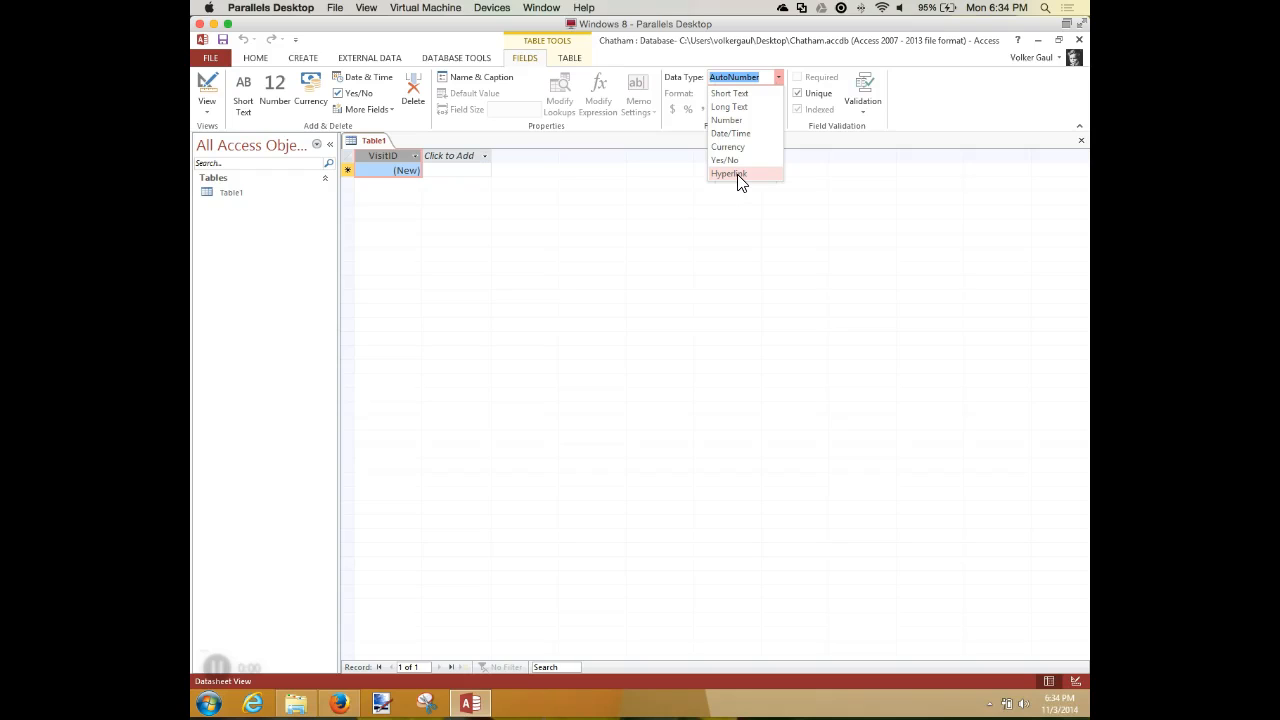
click(733, 92)
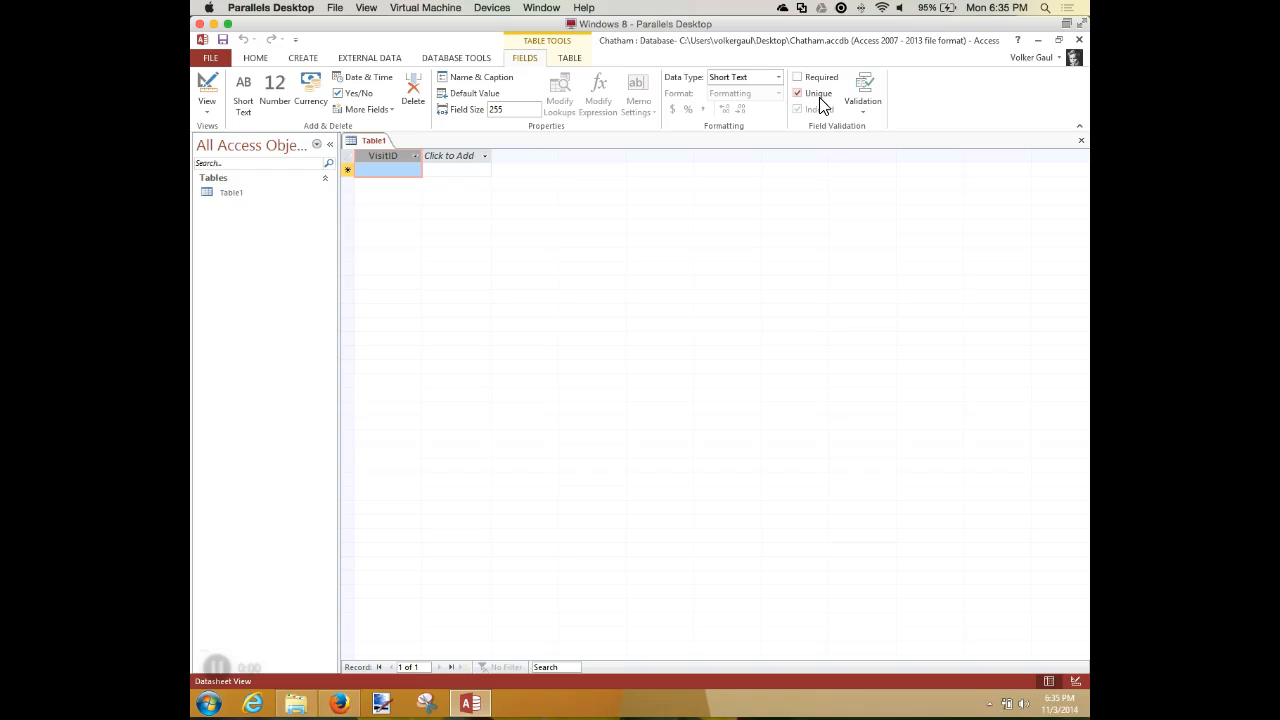
click(841, 87)
- Add a Short Text field named PatientID and a Date & Time field named VisitDate to Table1
click(385, 109)
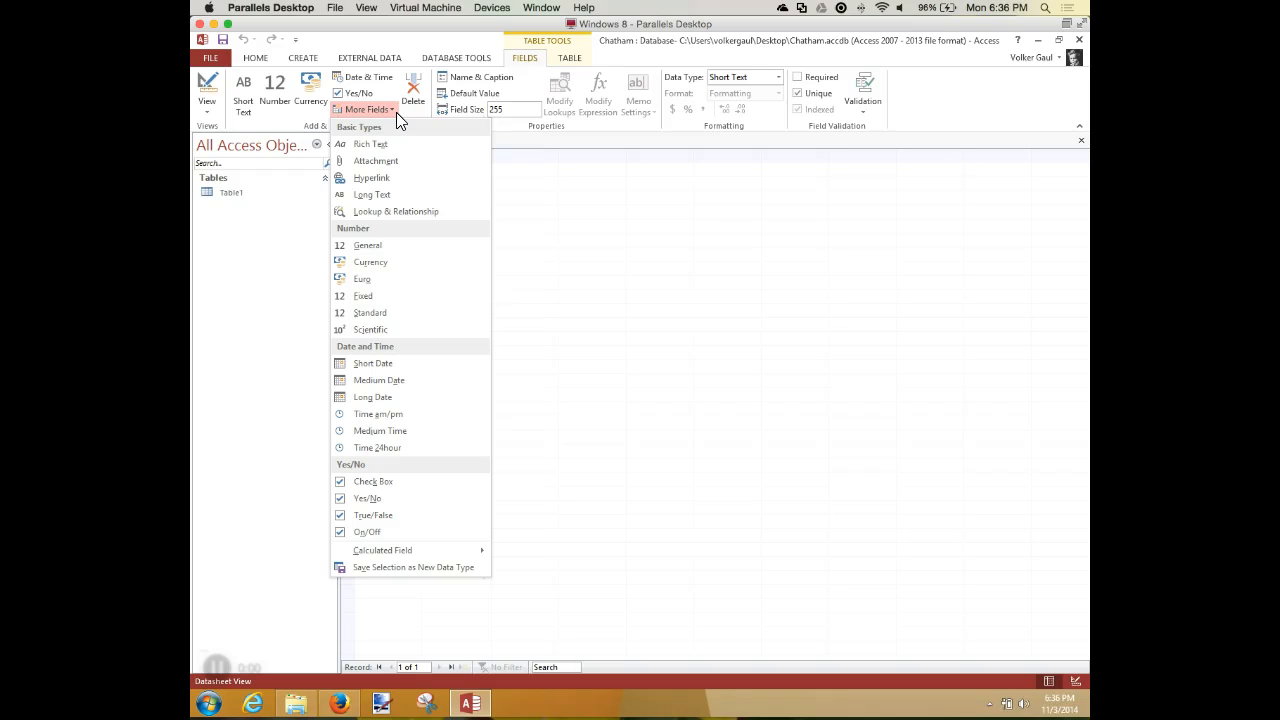
click(245, 95)
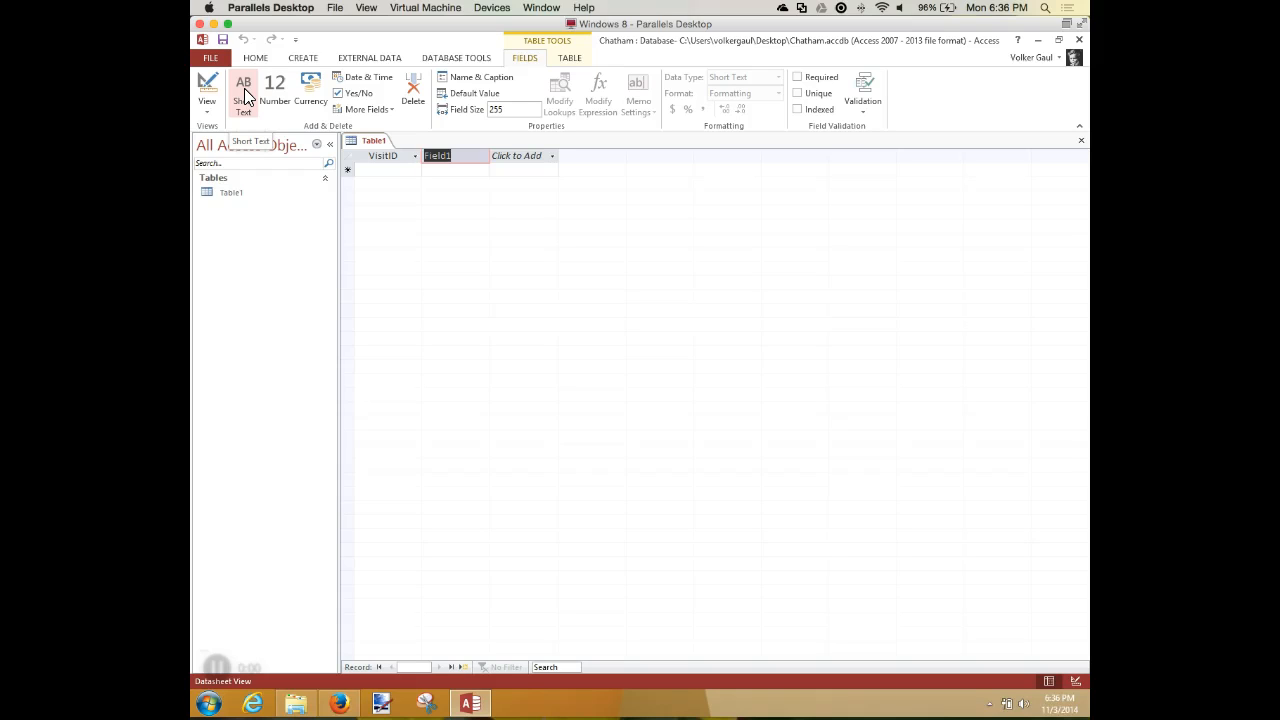
text(PatientID)
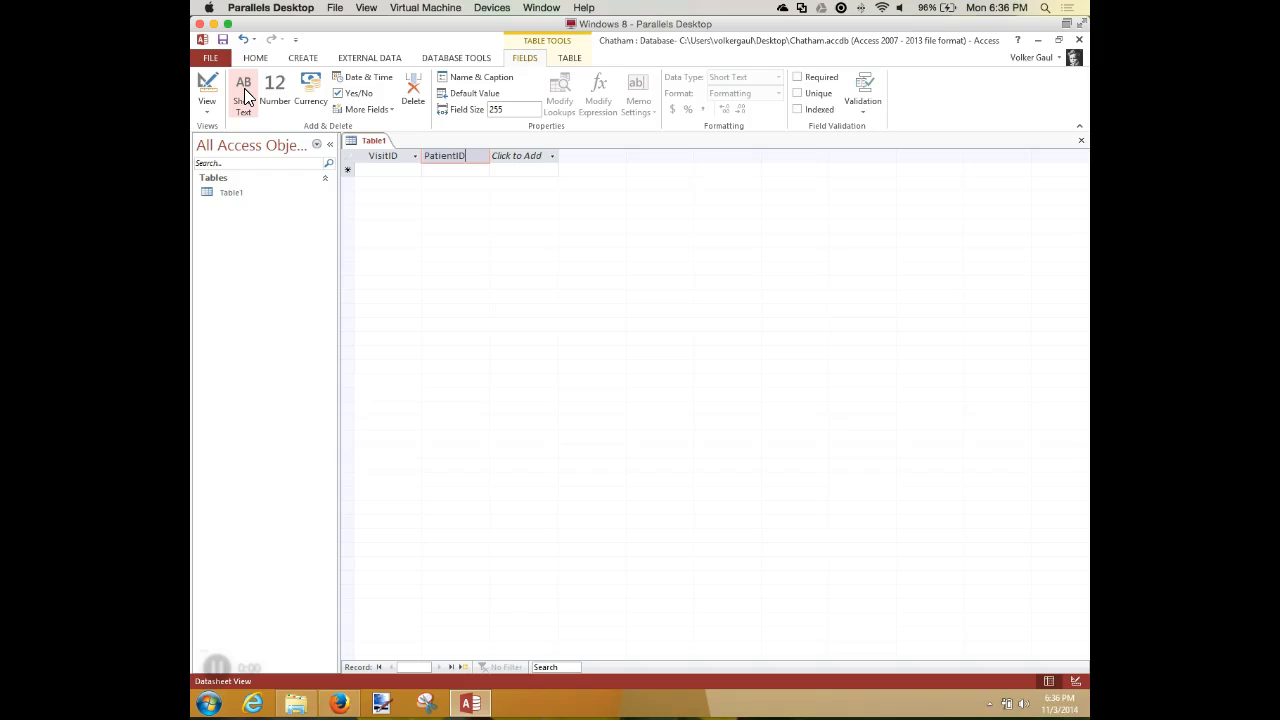
click(360, 78)
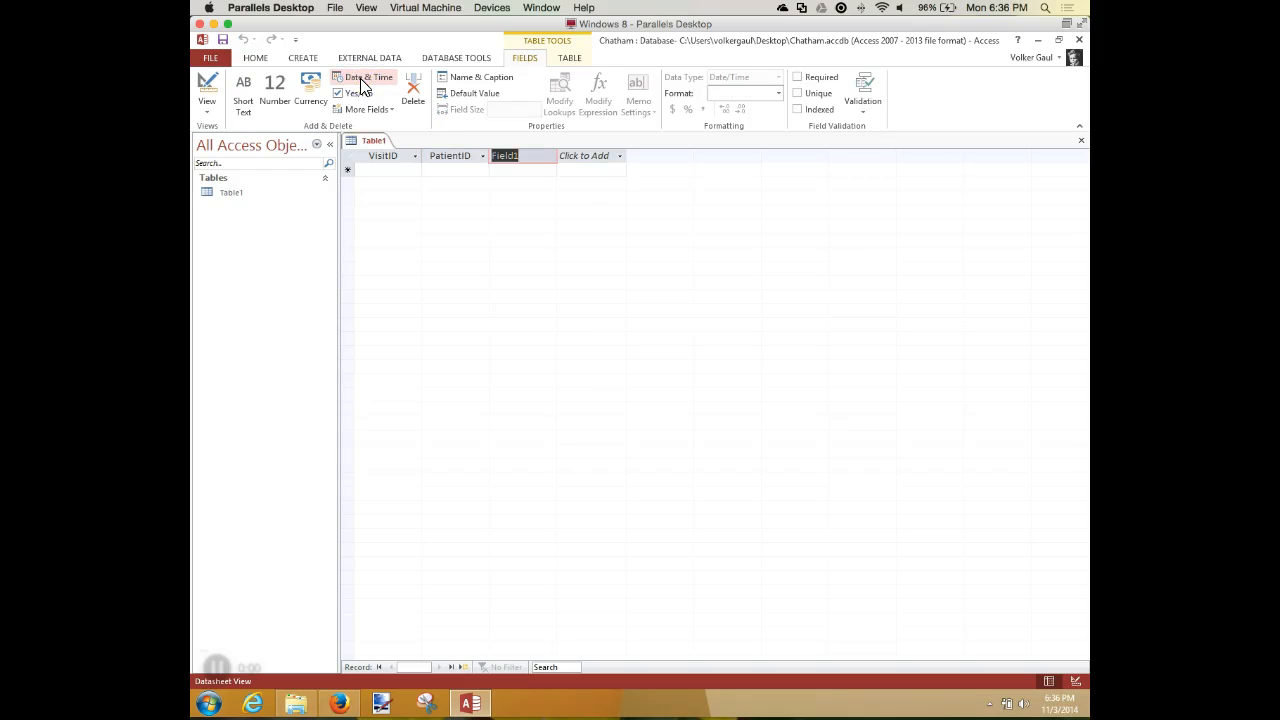
text(VisitDate)
key(Tab)
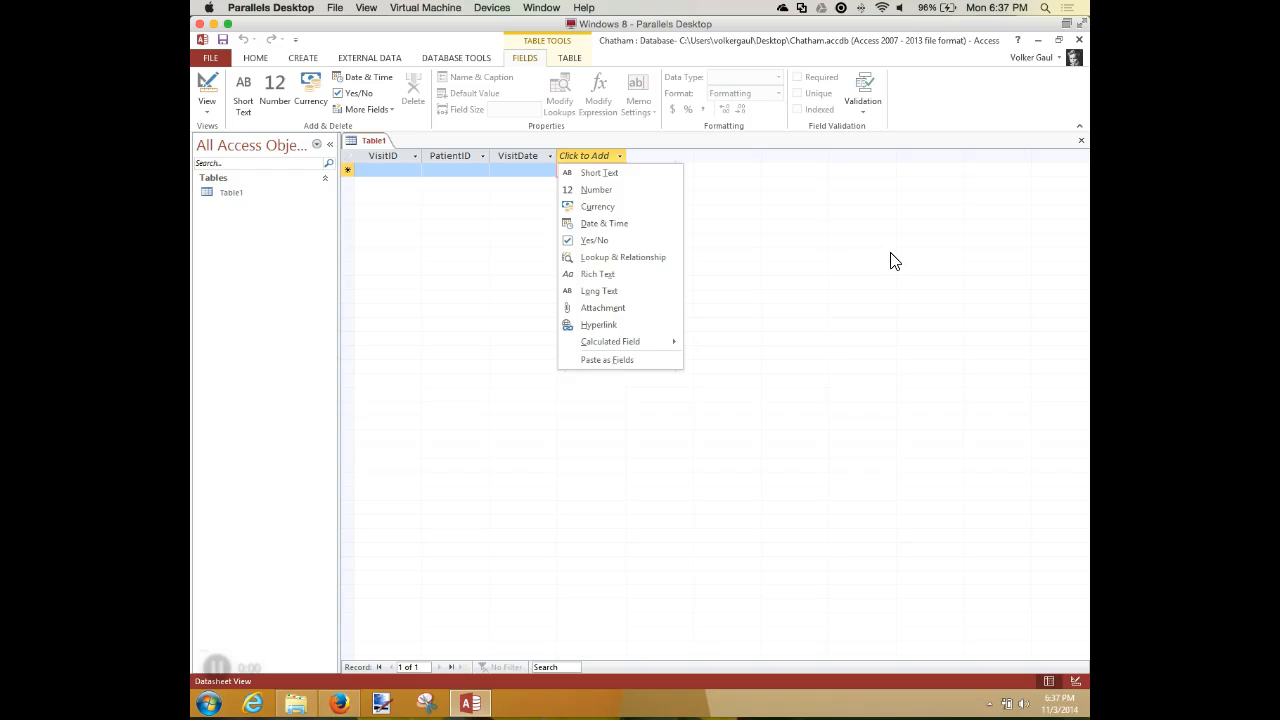
- Try to add a Short Text field after the VisitDate field in Table1
key(t)
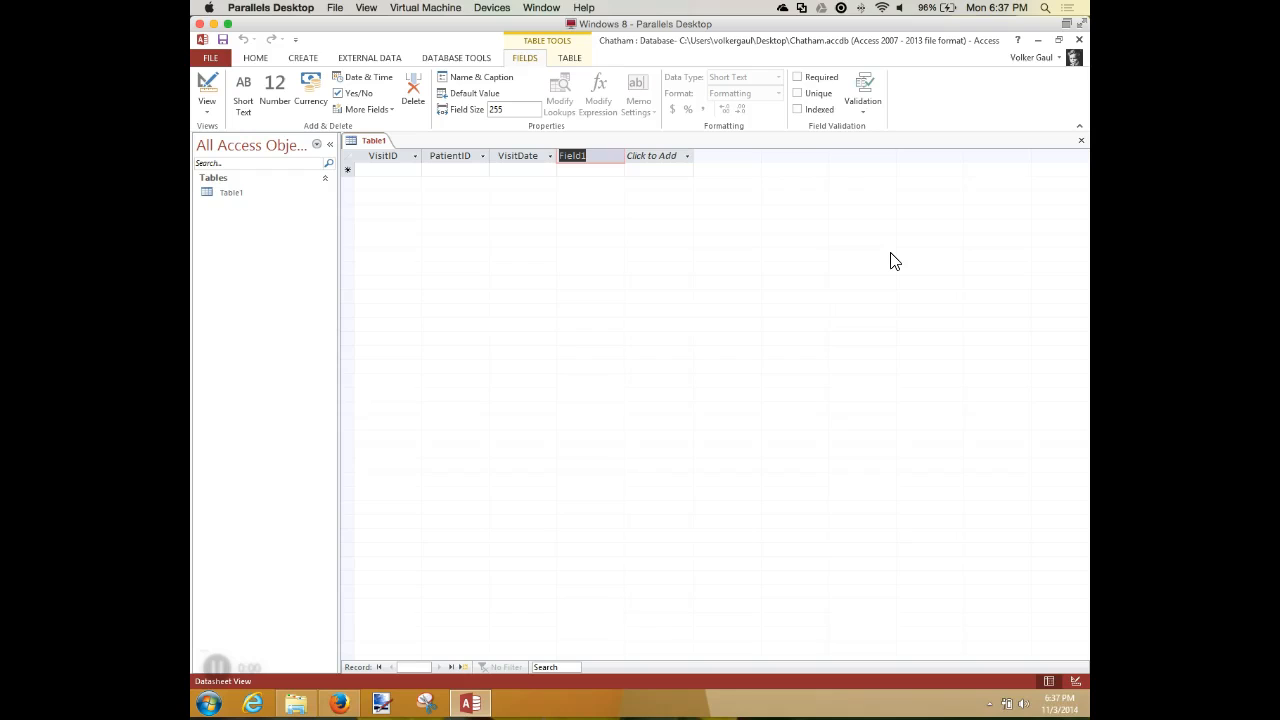
text(s)
key(Escape)
click(610, 154)
click(622, 157)
click(416, 91)
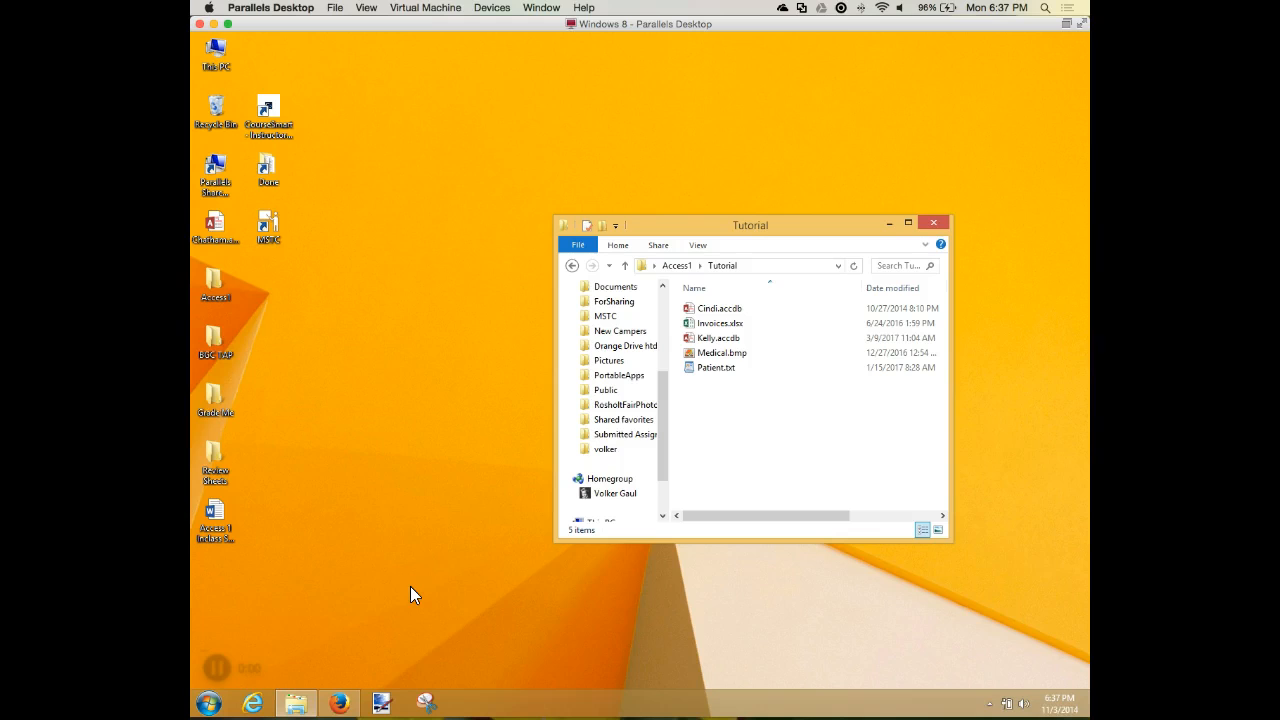
- Reopen the Chatham database in a maximized window and open Table1 in Design View
double_click(225, 222)
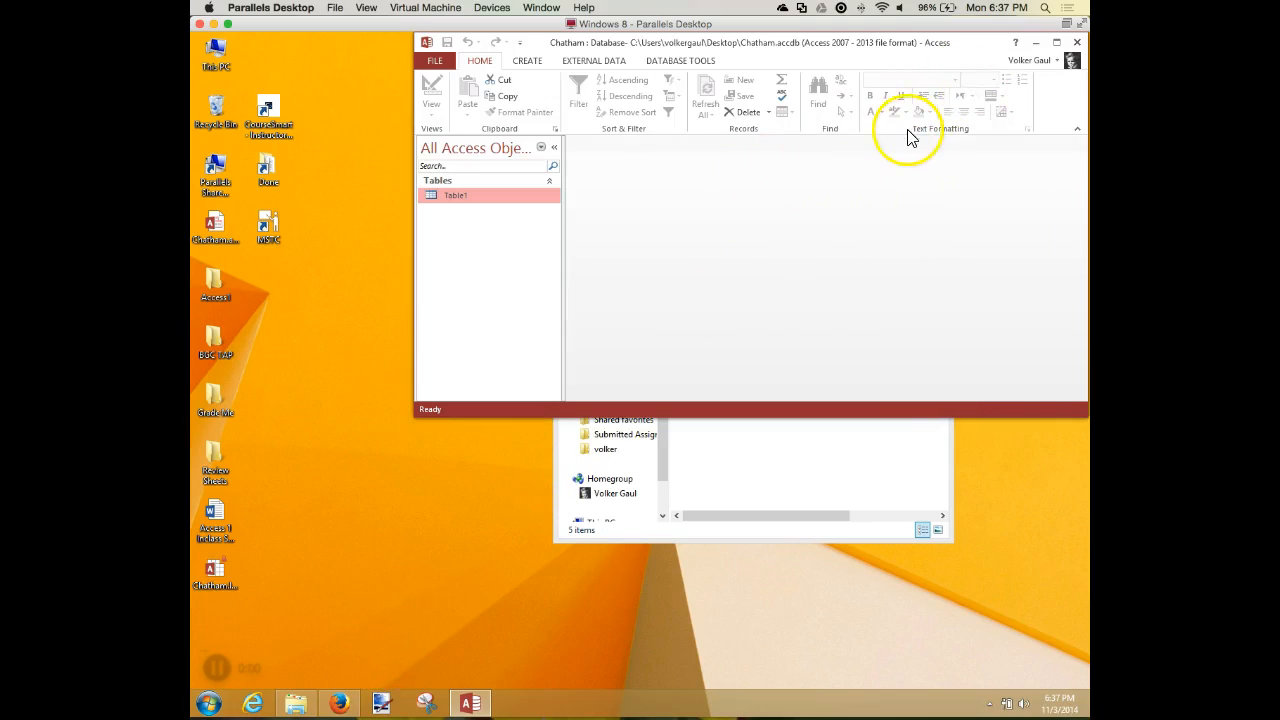
click(1057, 44)
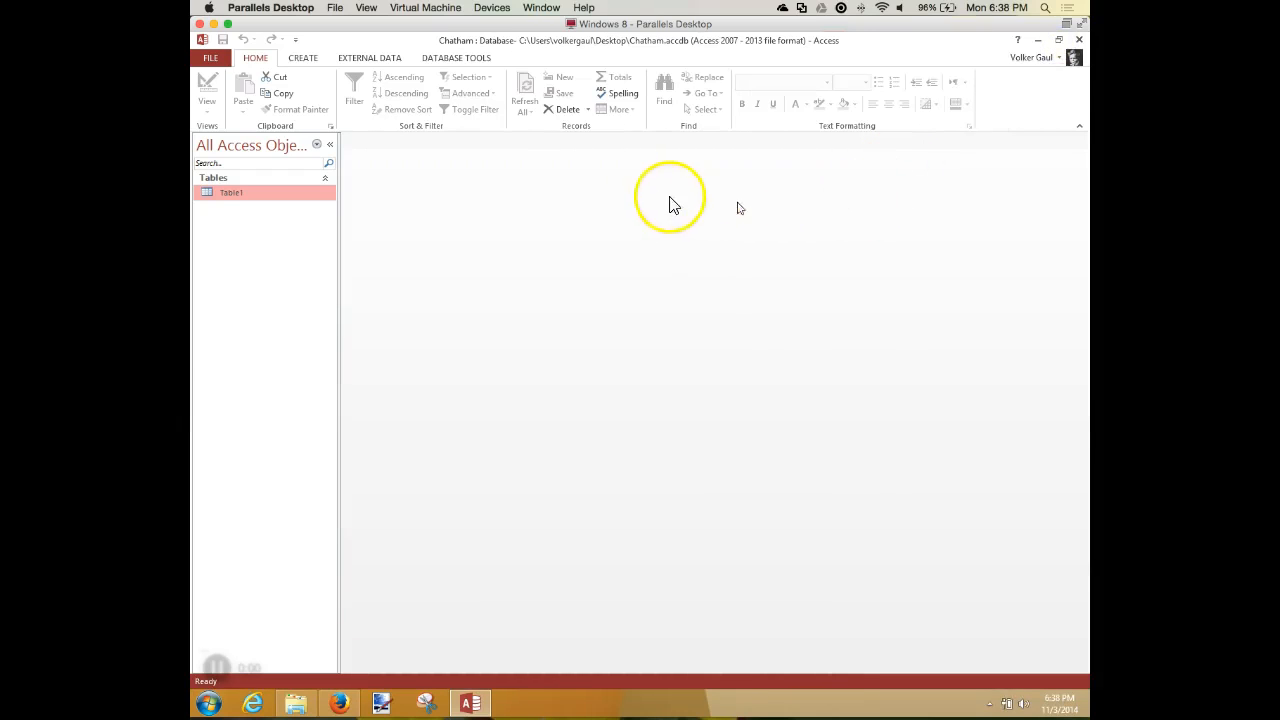
click(229, 196)
right_click(229, 198)
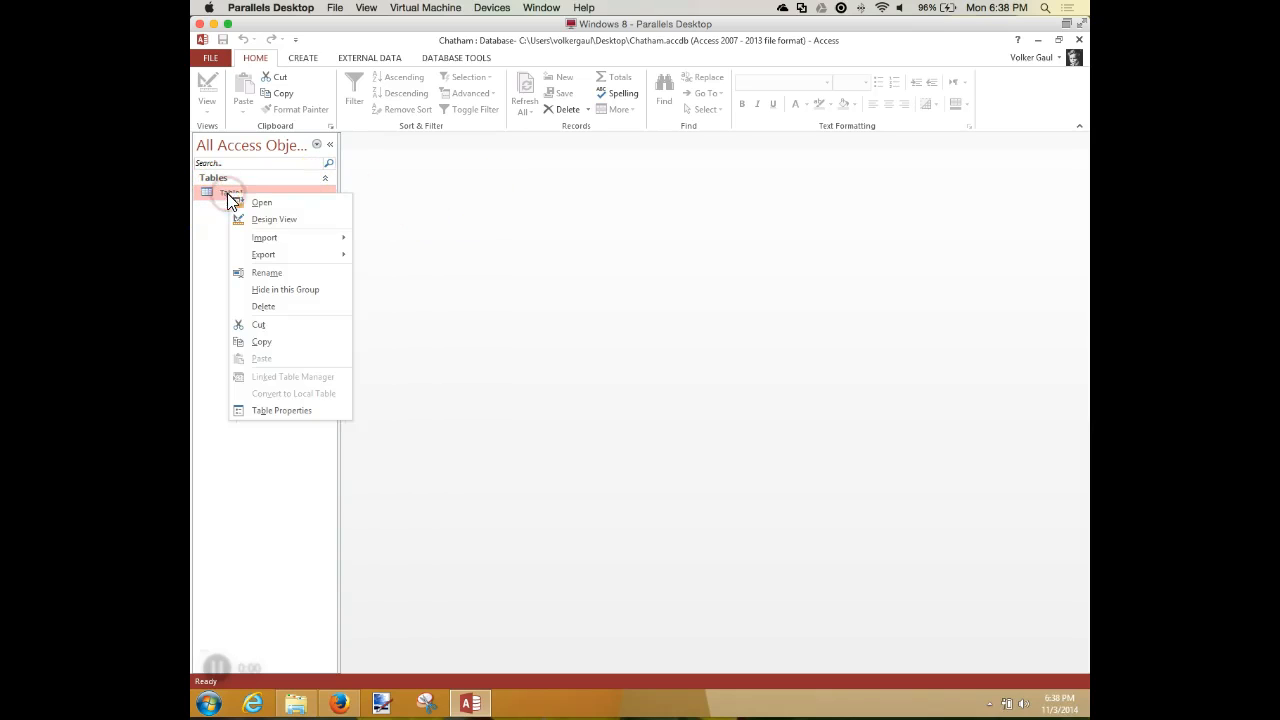
click(268, 214)
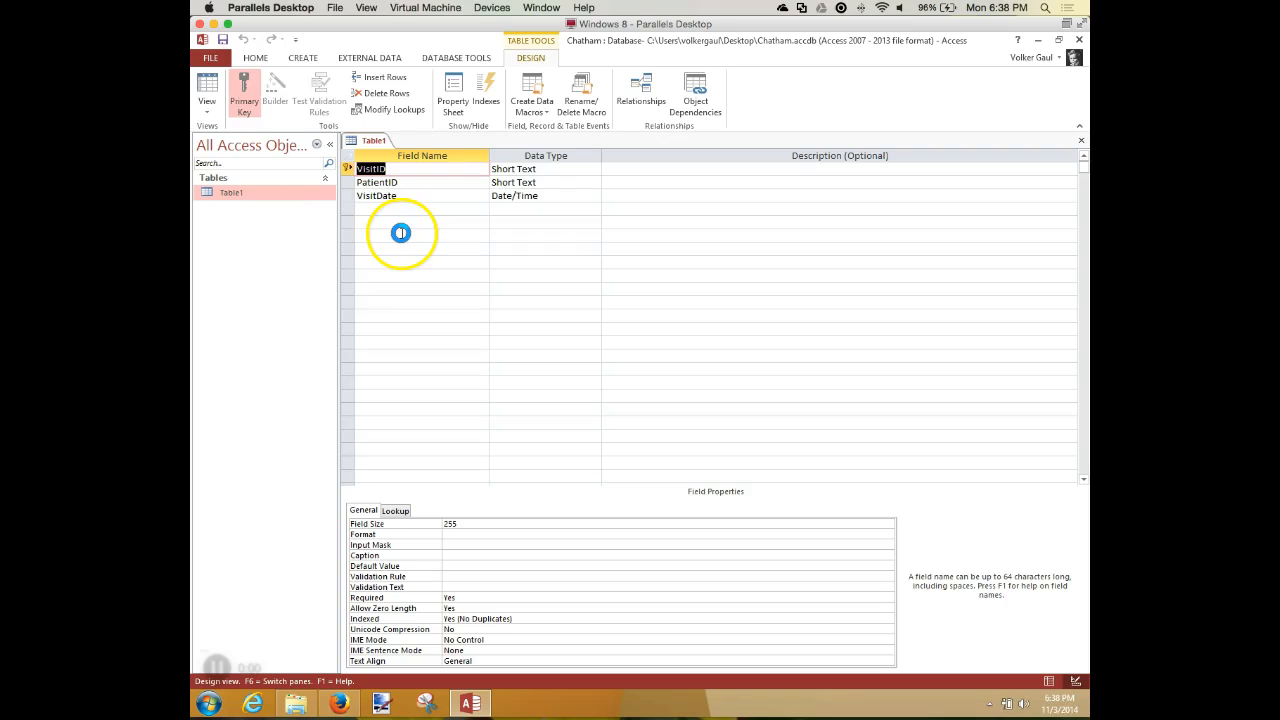
- Try to delete Table1 from the database while it is open in Design View
click(232, 197)
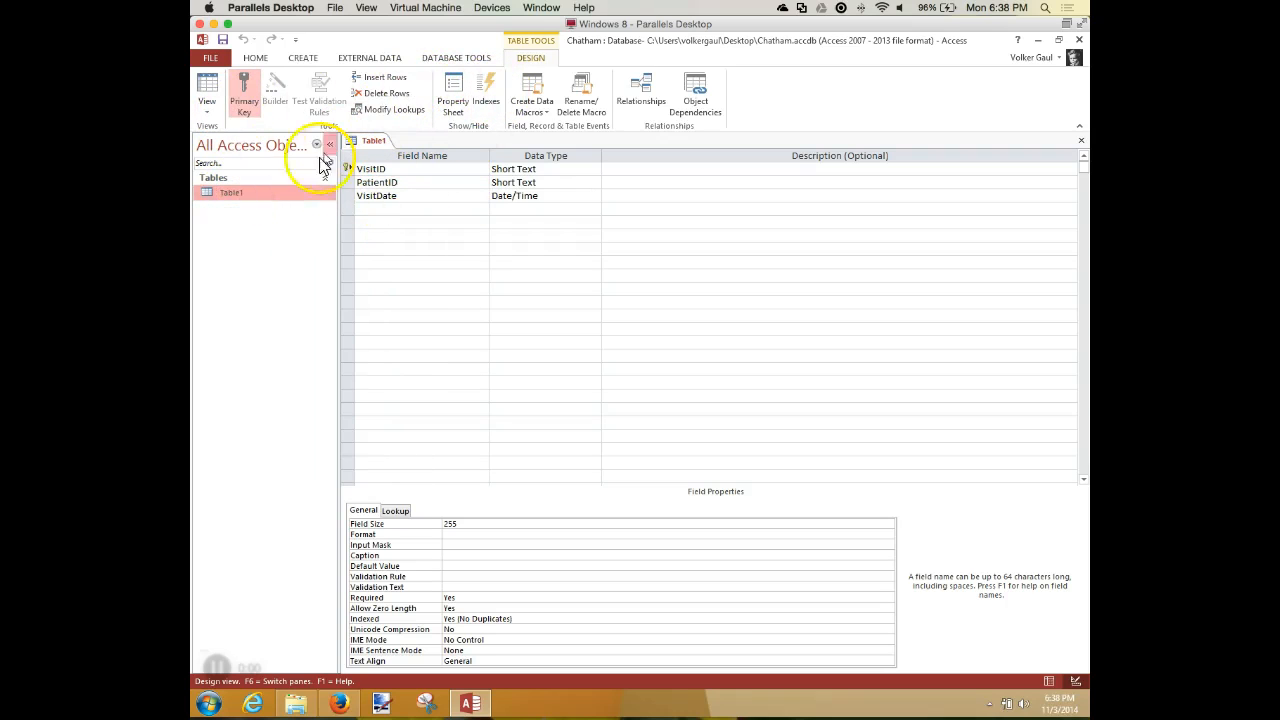
right_click(245, 191)
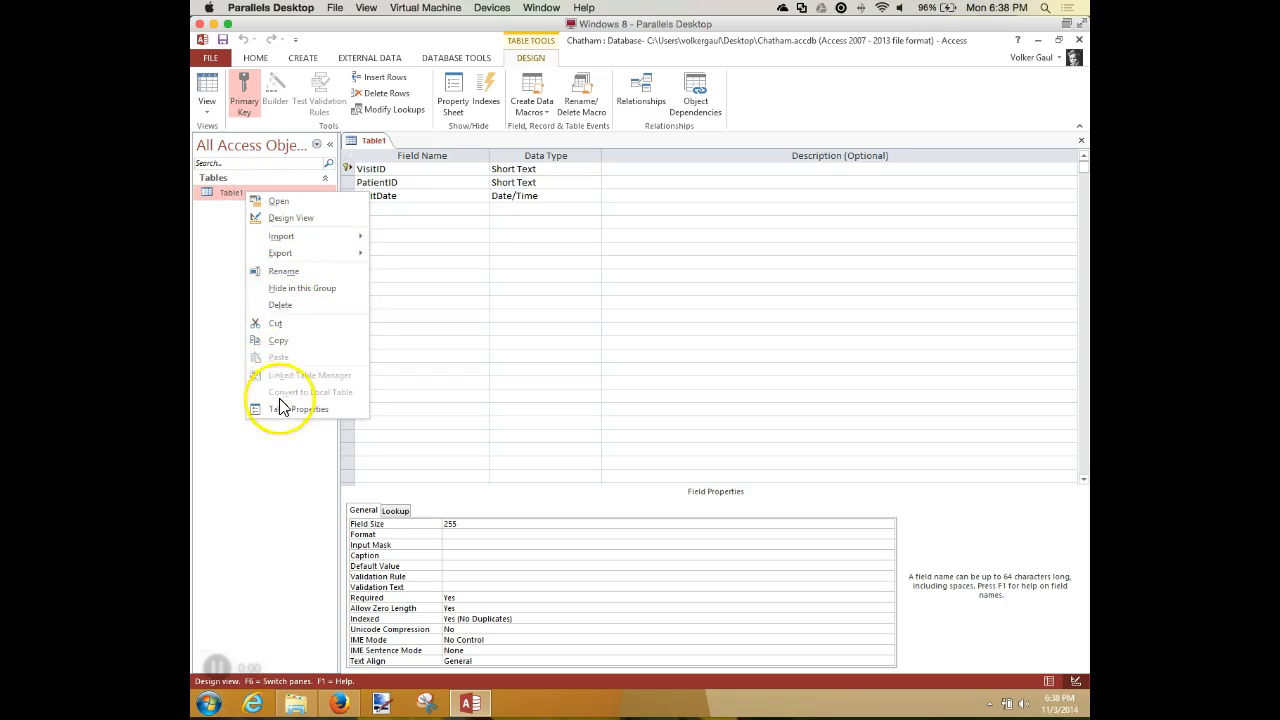
click(282, 306)
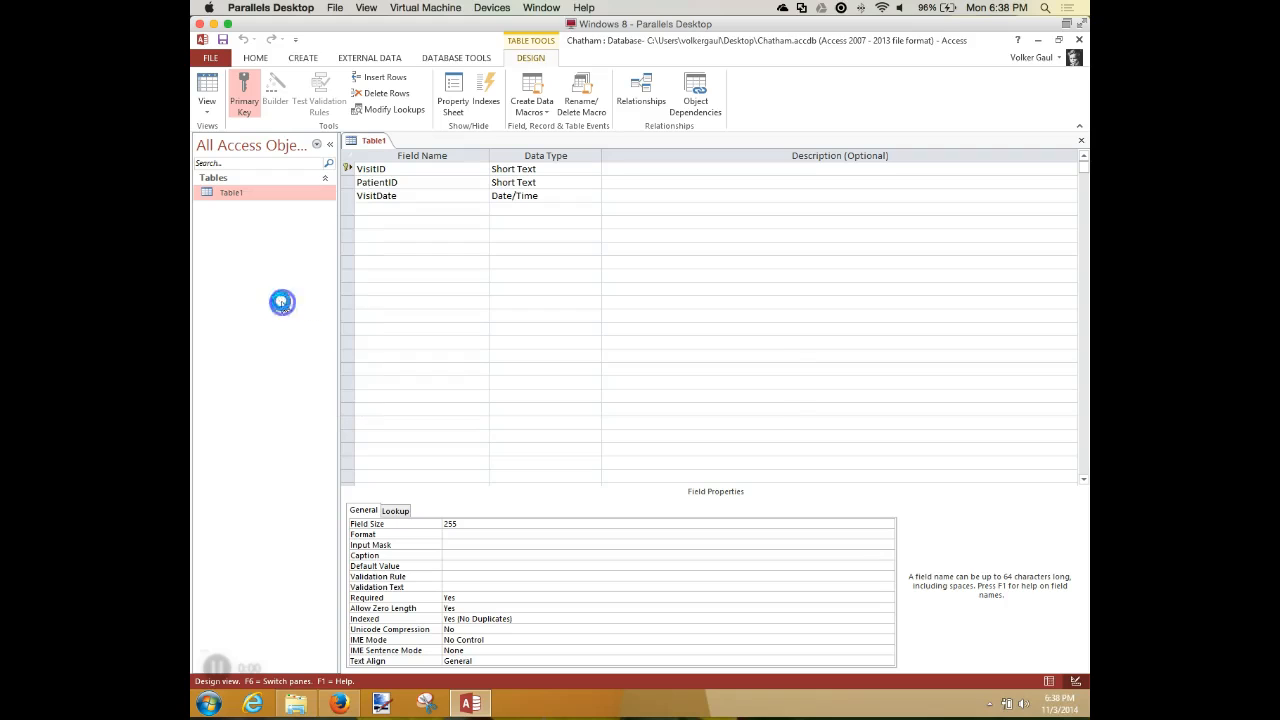
click(647, 409)
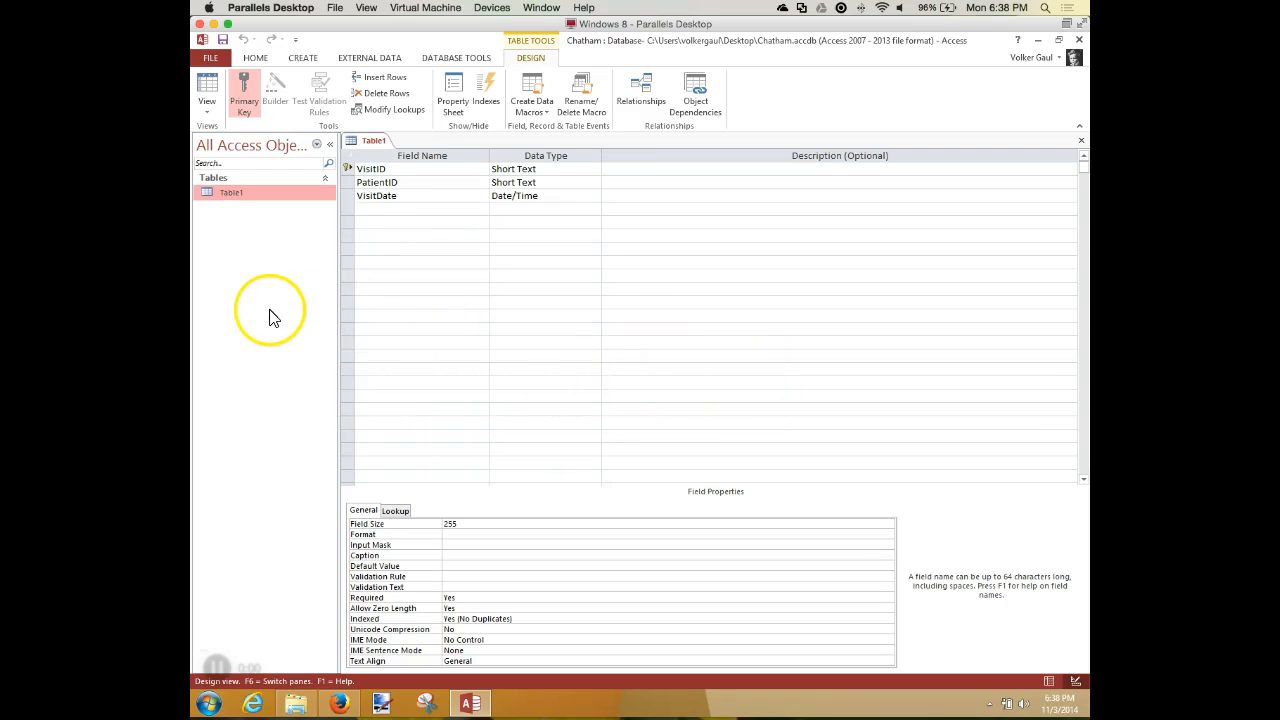
- Close Table1, reopen it in Design View to check its fields, and close it again
click(1079, 143)
right_click(249, 196)
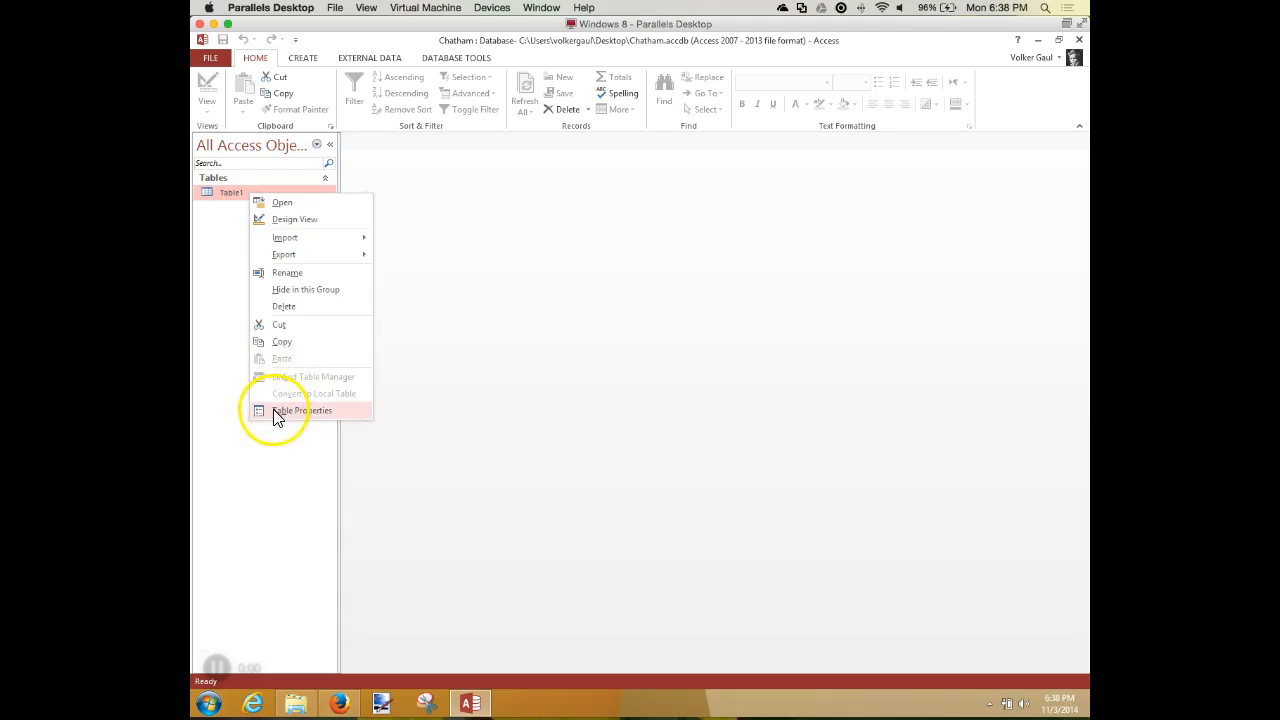
click(208, 254)
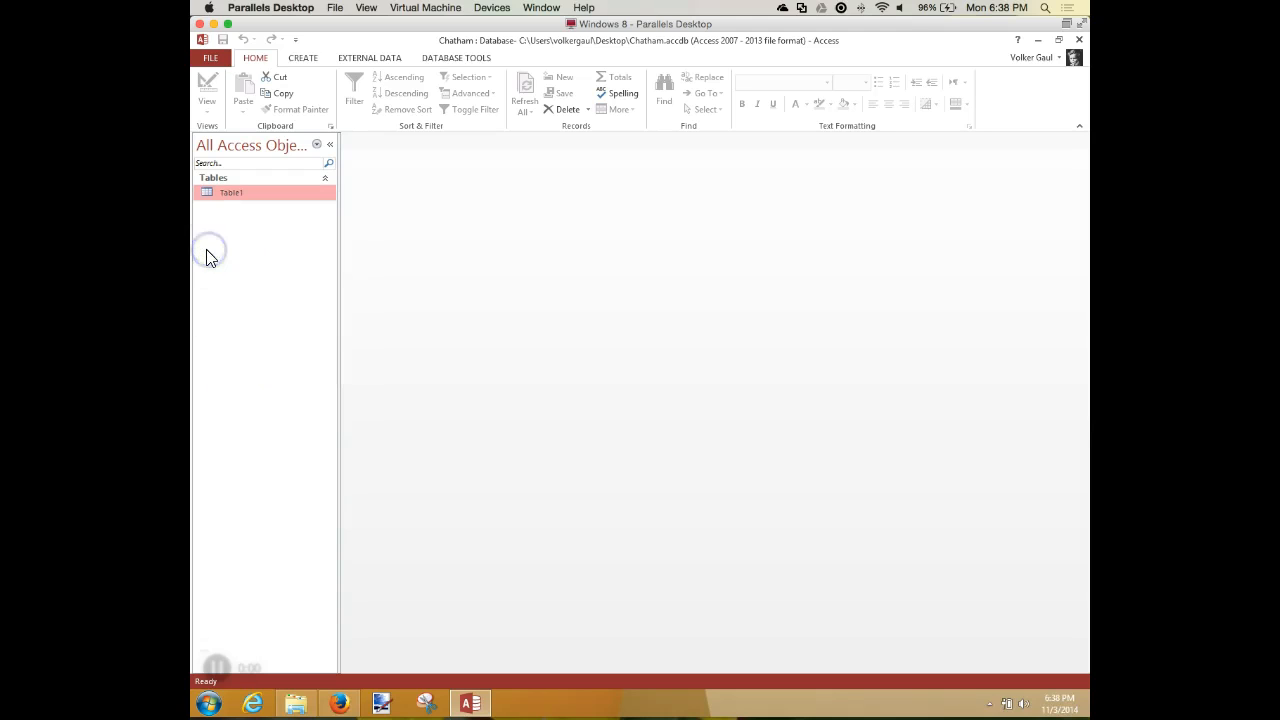
click(240, 196)
right_click(240, 196)
click(271, 221)
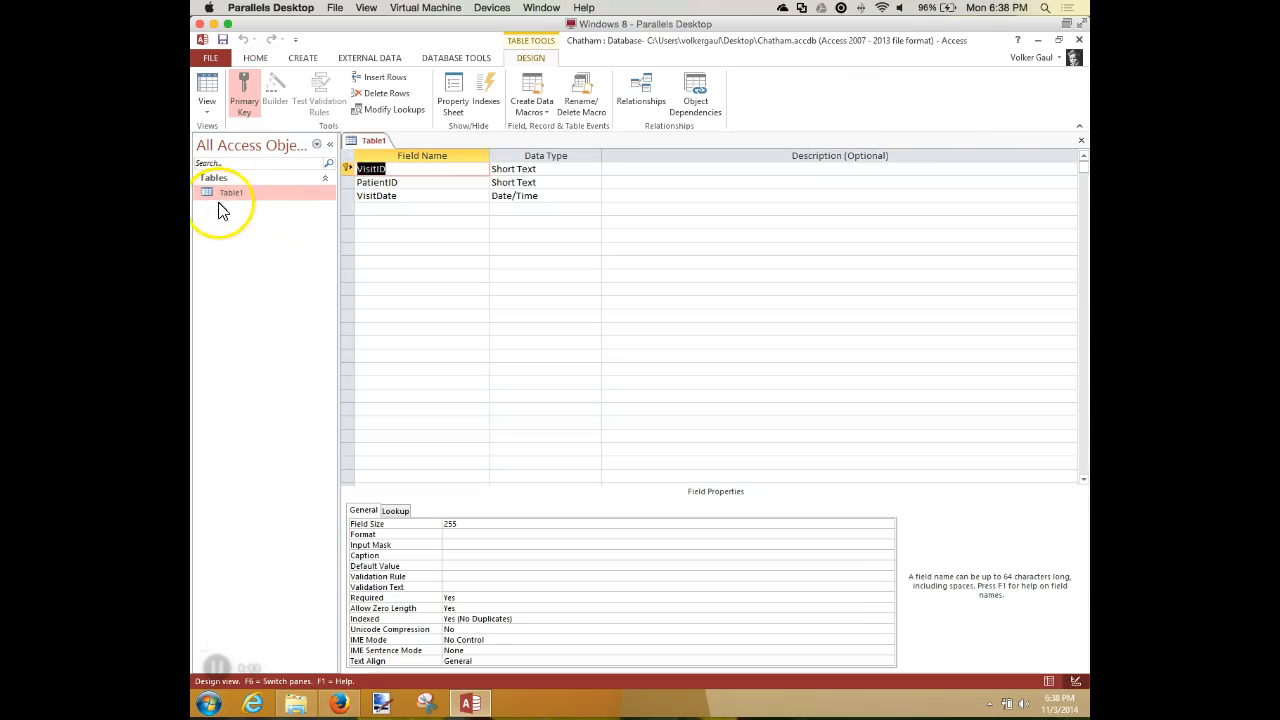
click(1081, 140)
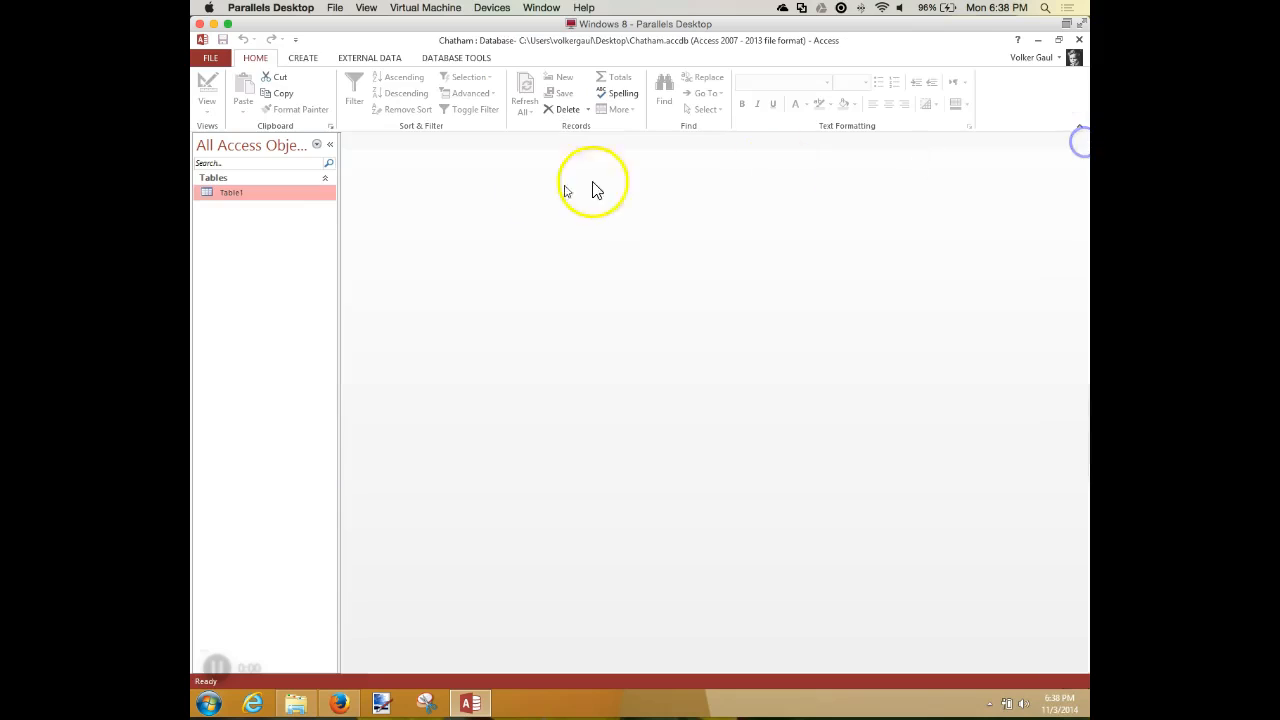
- Create a second table in the Chatham database and rename its ID field as VisitID
click(305, 60)
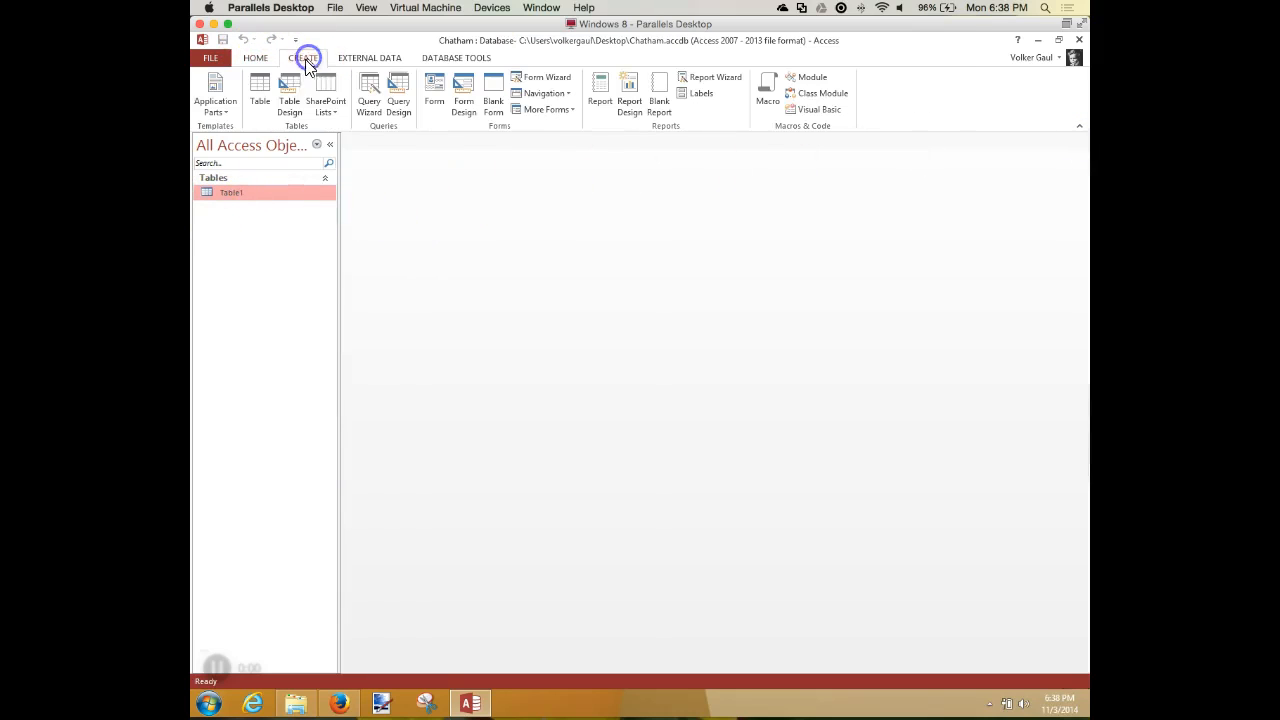
click(258, 86)
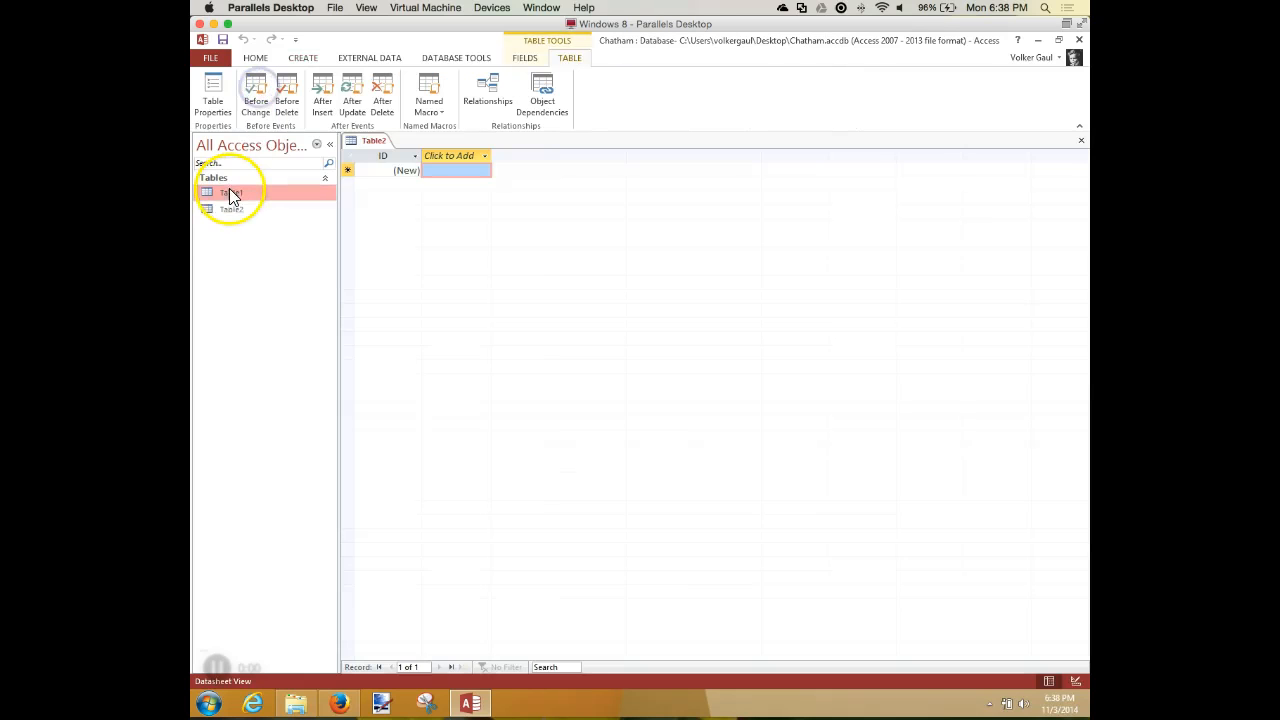
click(390, 159)
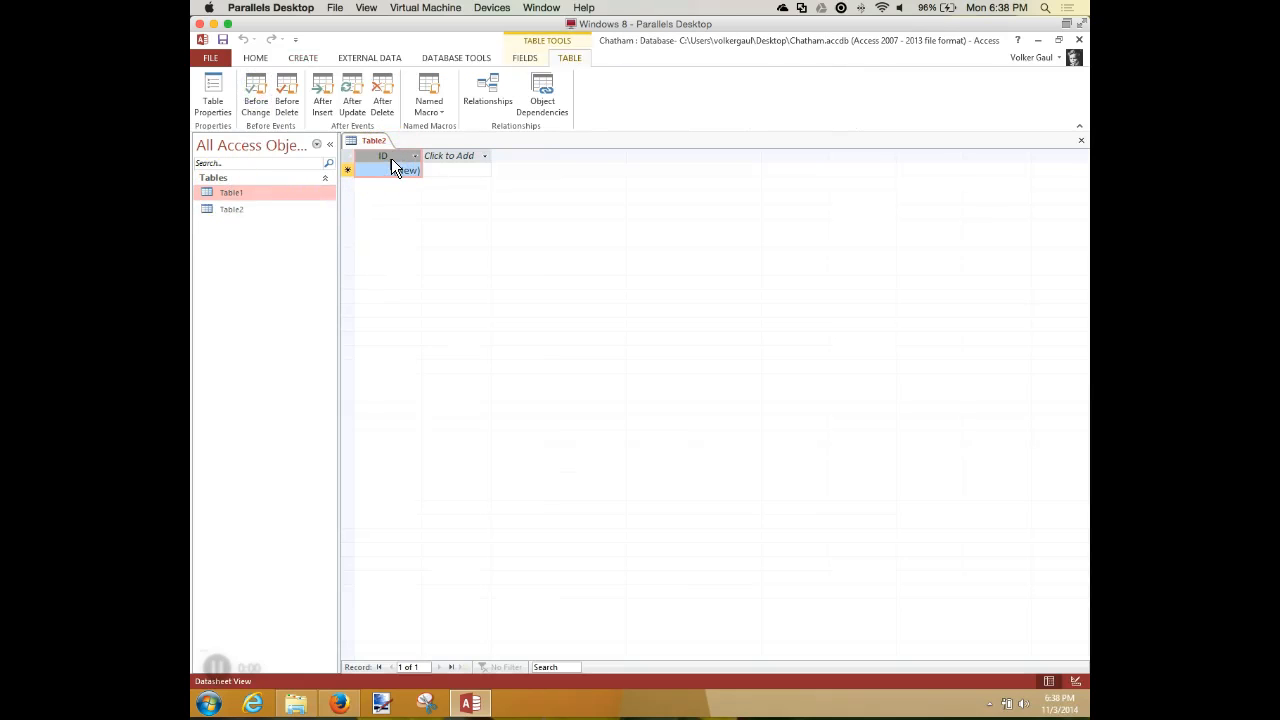
right_click(390, 158)
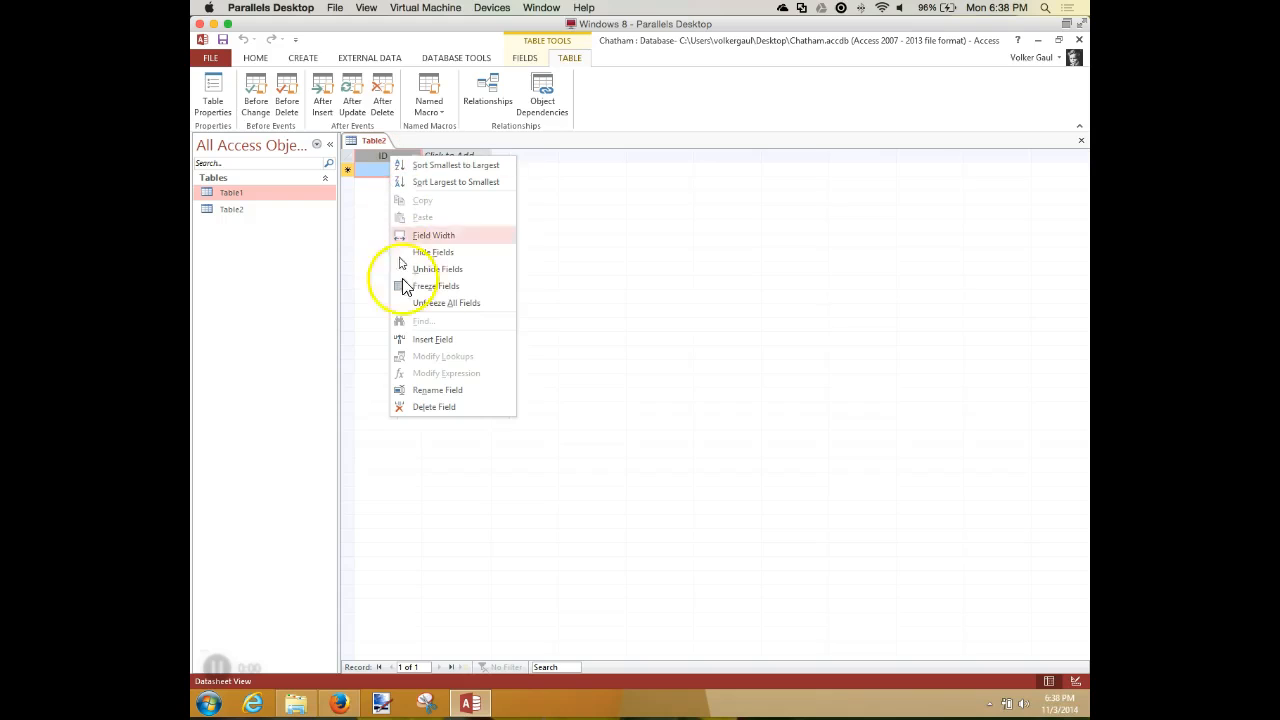
click(426, 394)
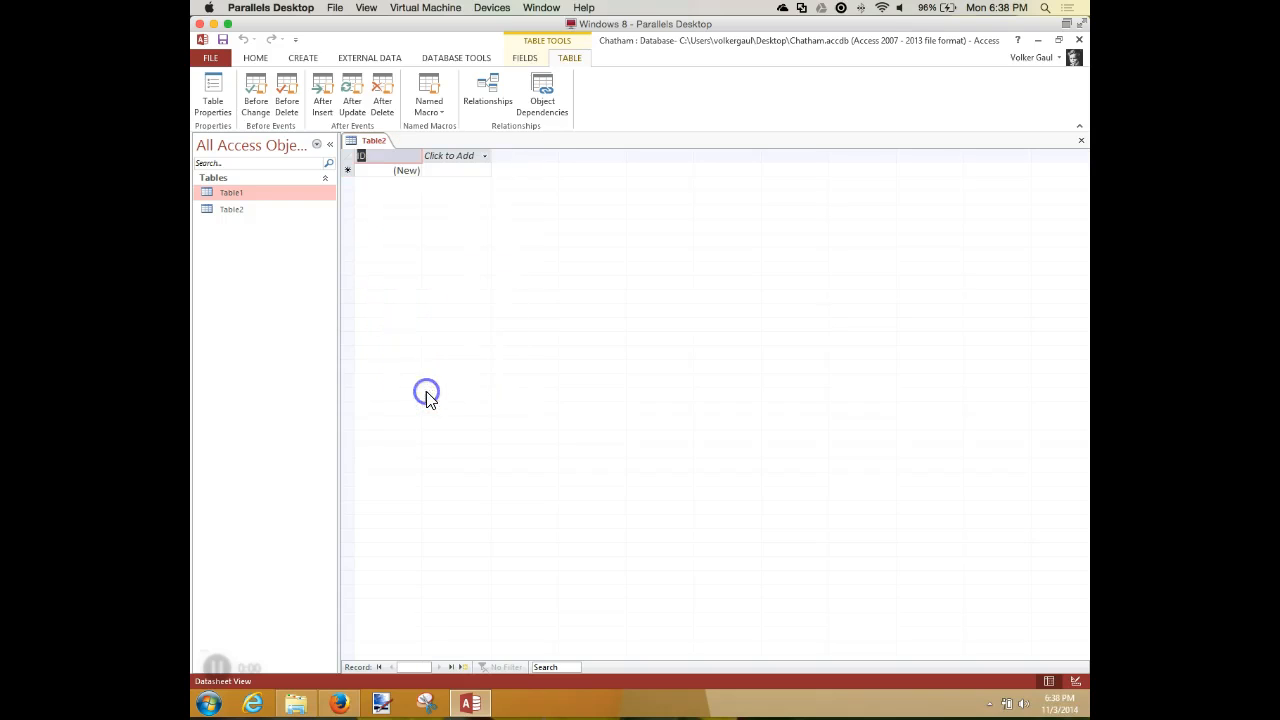
text(VisitID)
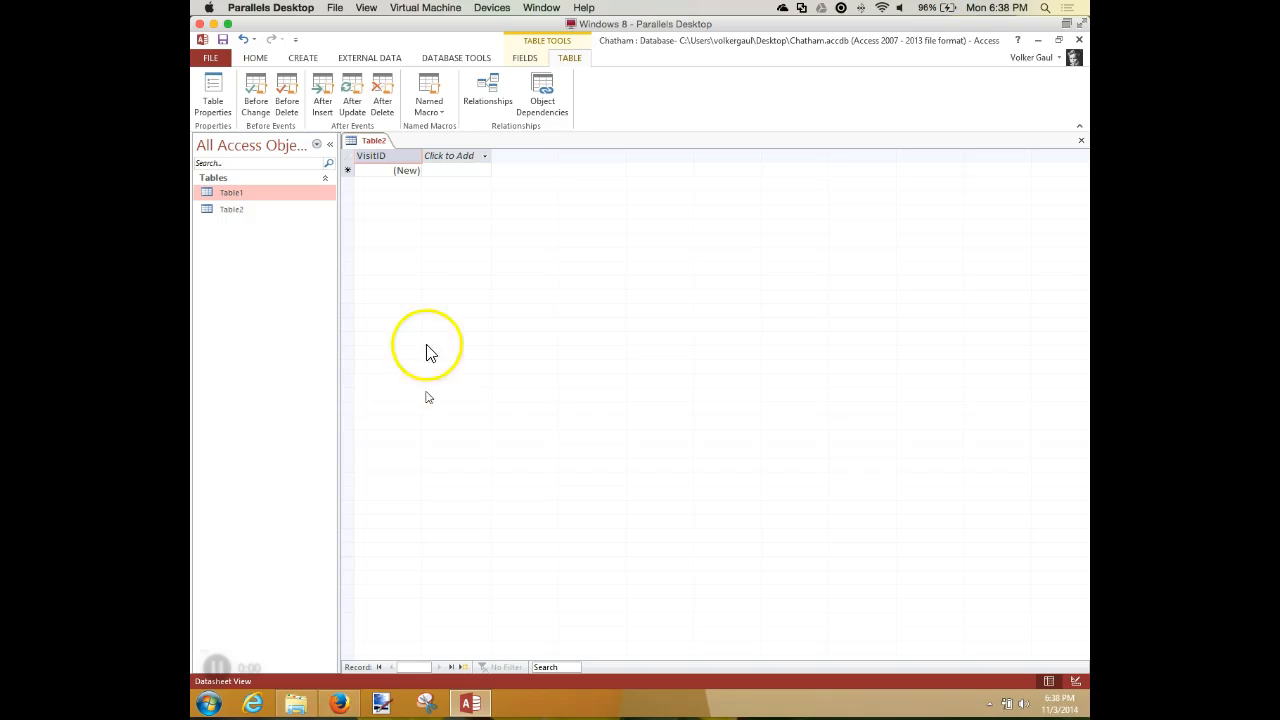
click(255, 57)
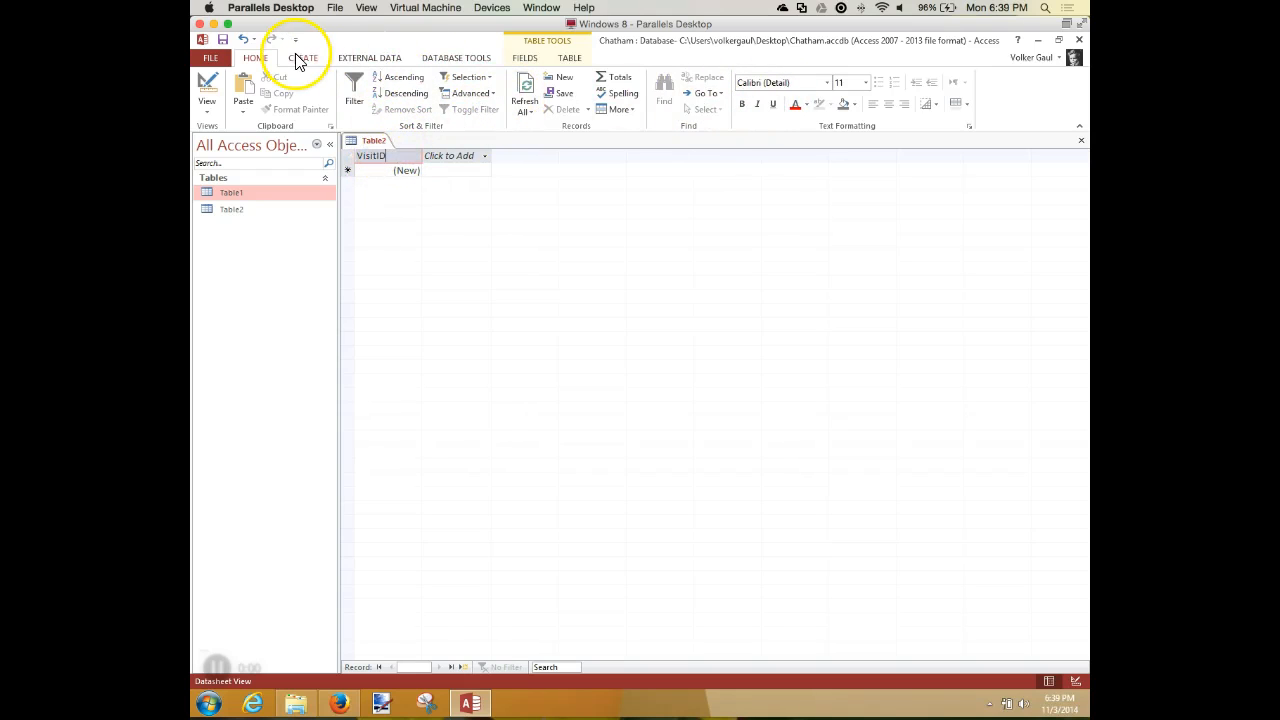
click(522, 58)
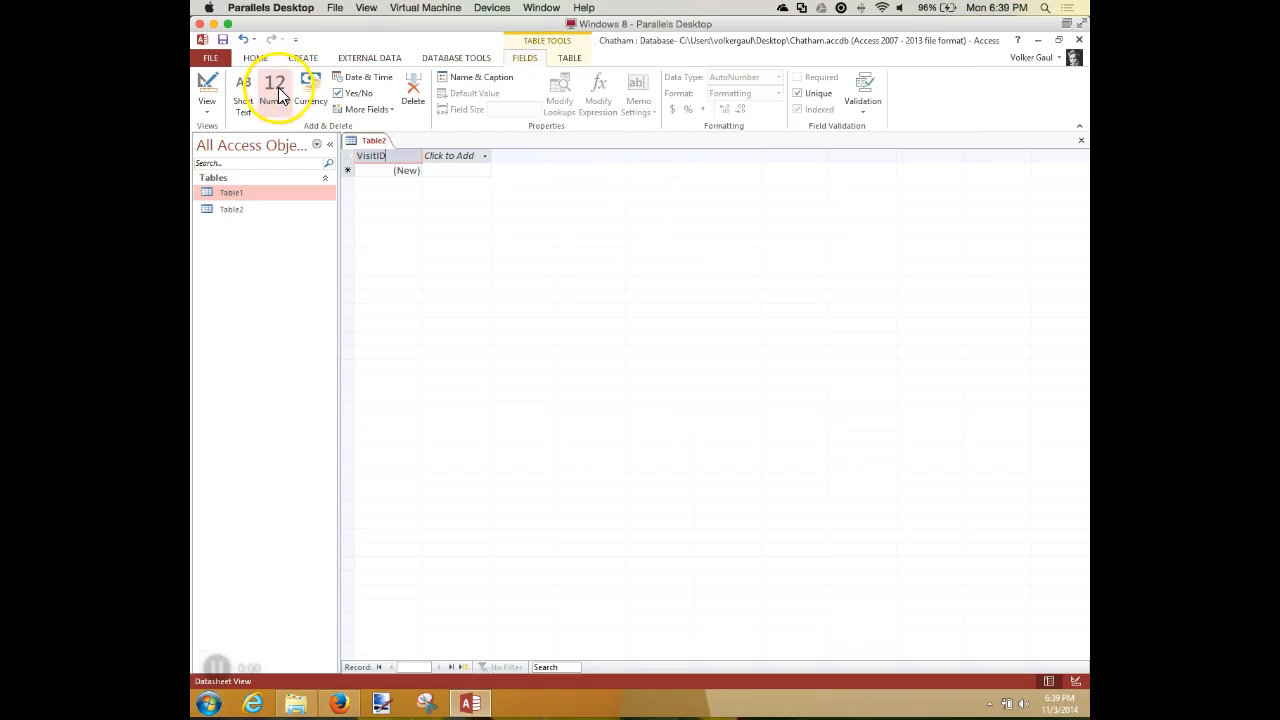
key(Return)
- Change the data type of the VisitID field in Table2 to Short Text
click(391, 151)
click(388, 155)
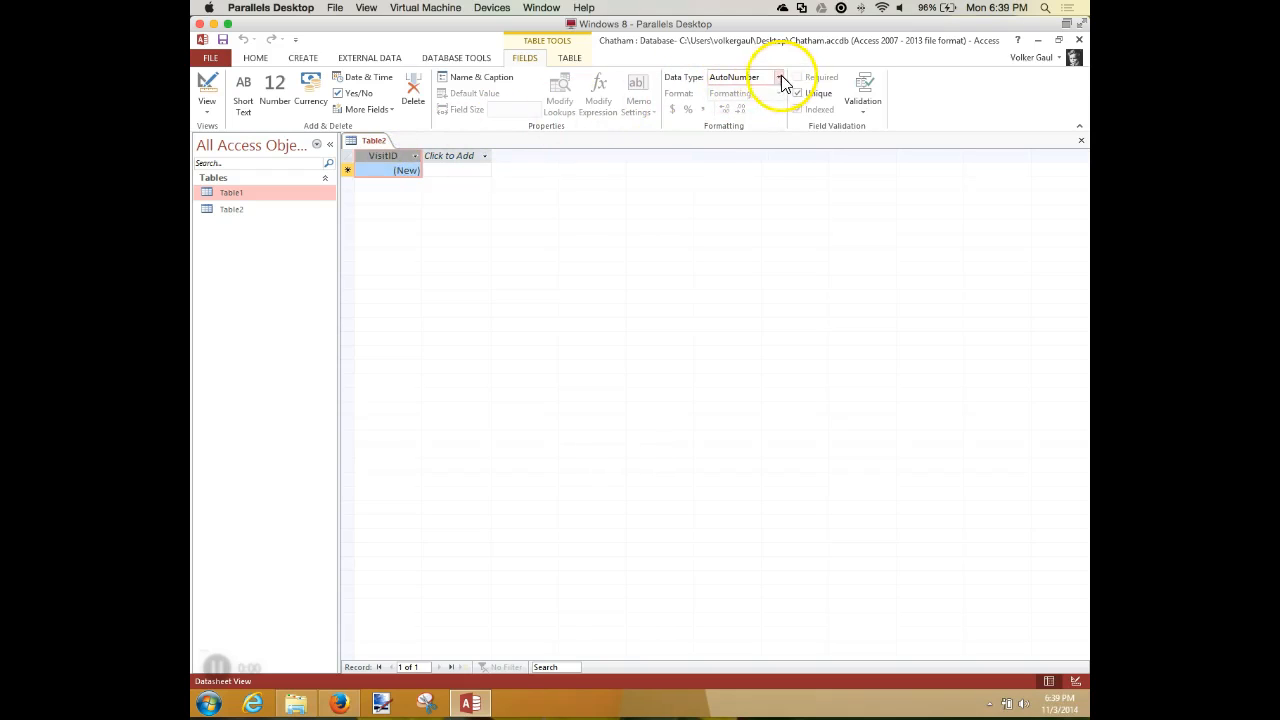
click(779, 77)
click(757, 97)
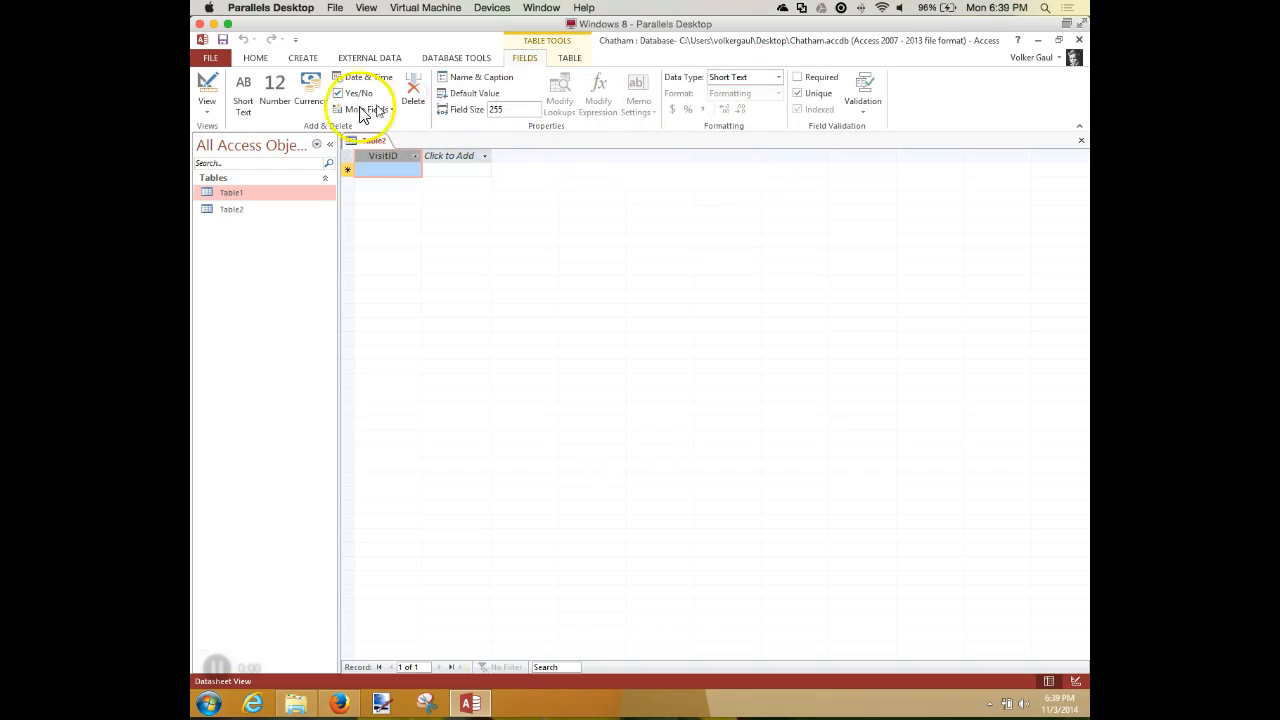
- Add a Short Text field named PatientID and a Date & Time field named VisitDate to Table2
click(243, 86)
text(PatientID)
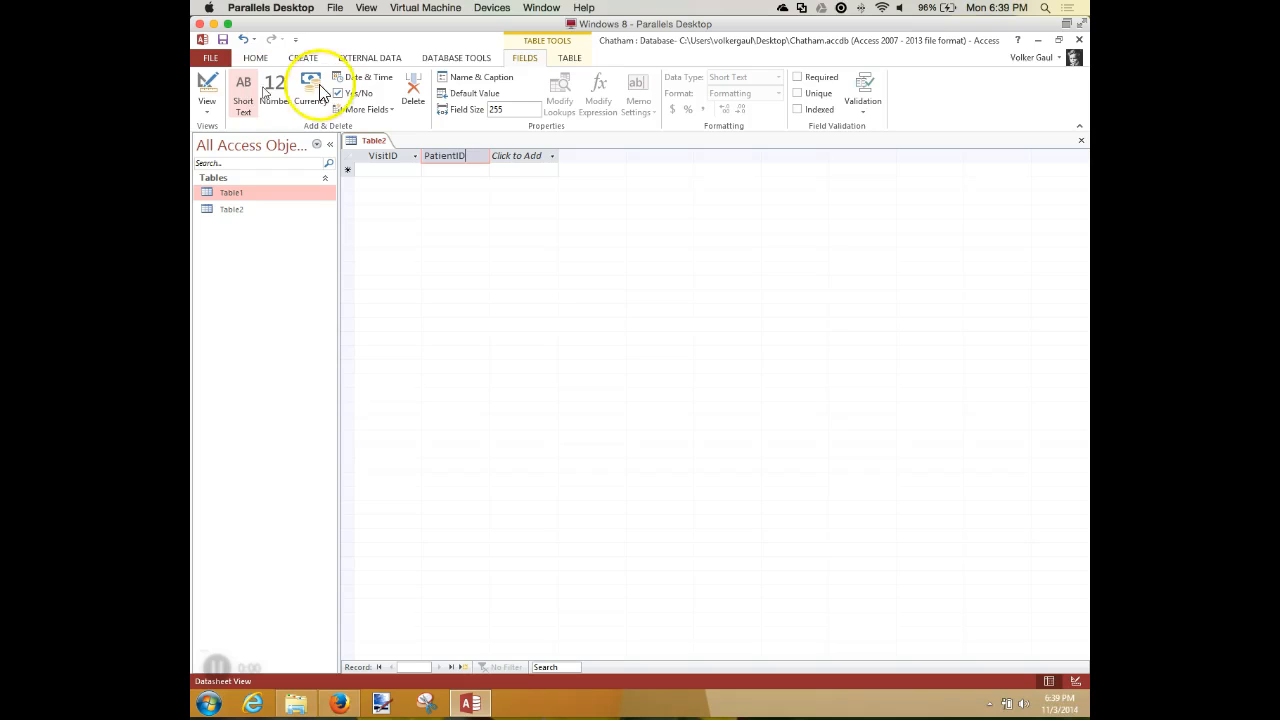
click(352, 78)
text(VisitDate)
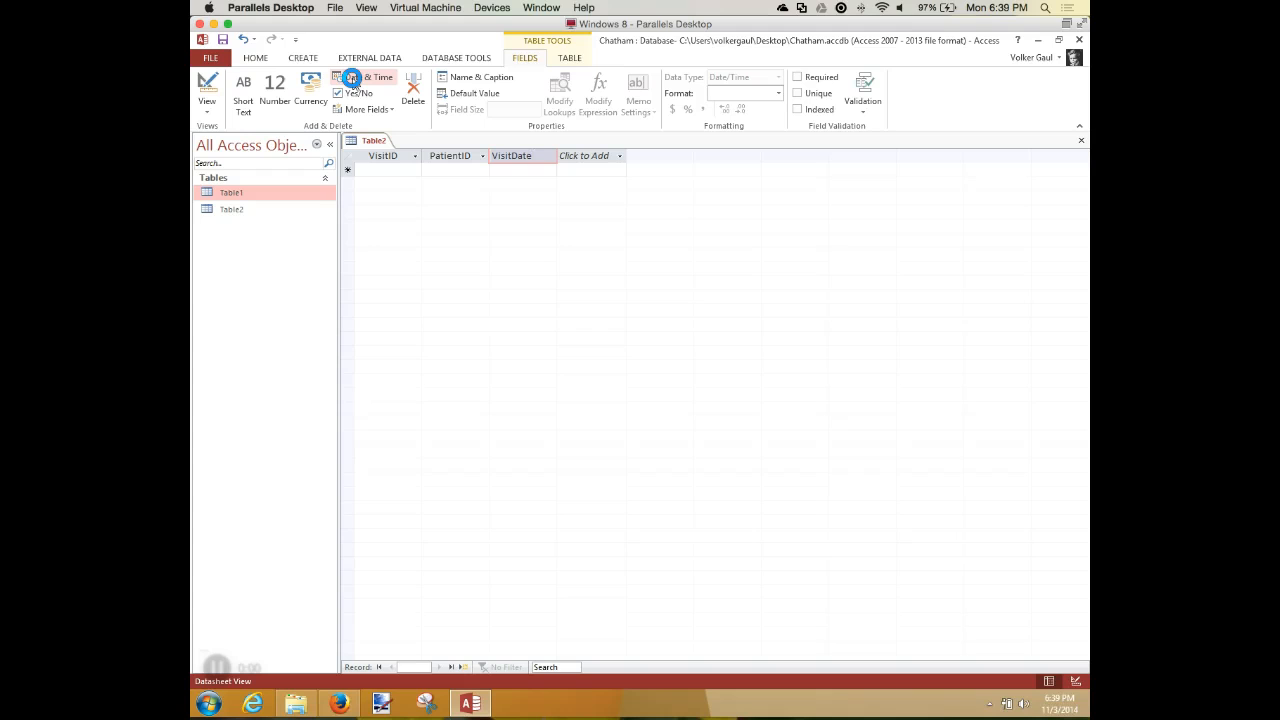
- Add a Short Text field named Reason after the VisitDate field in Table2
click(621, 157)
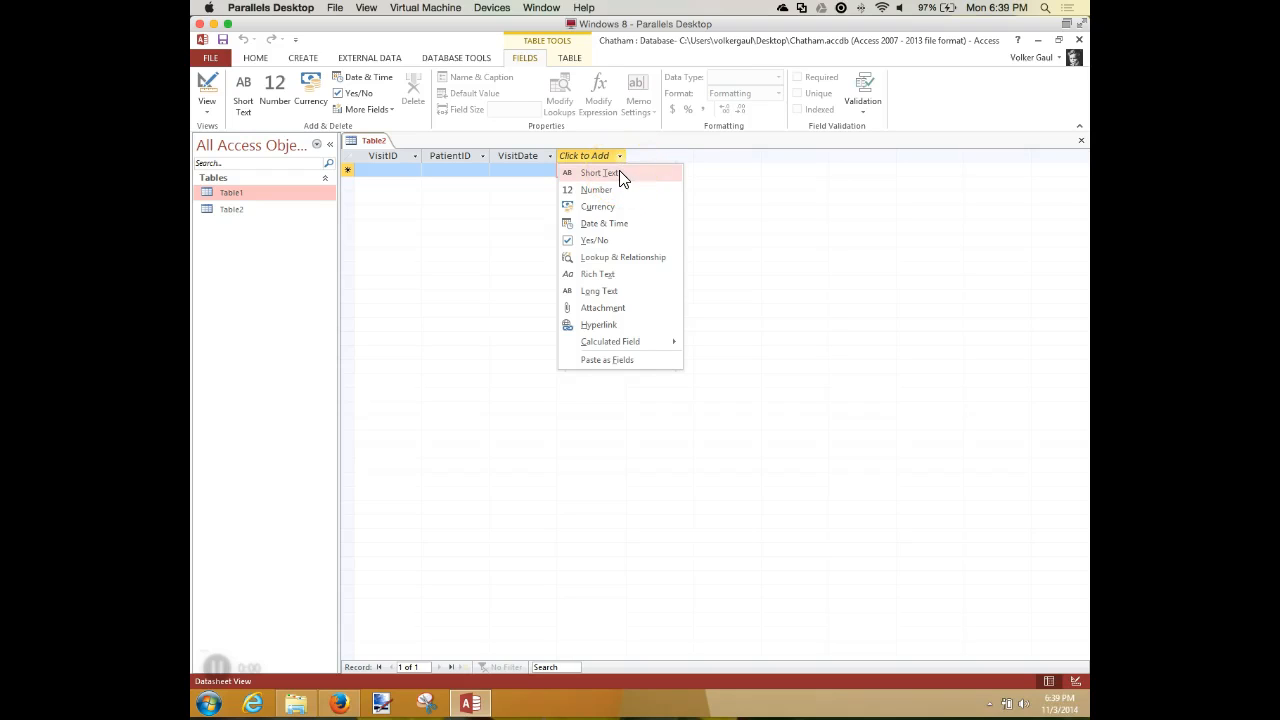
click(619, 173)
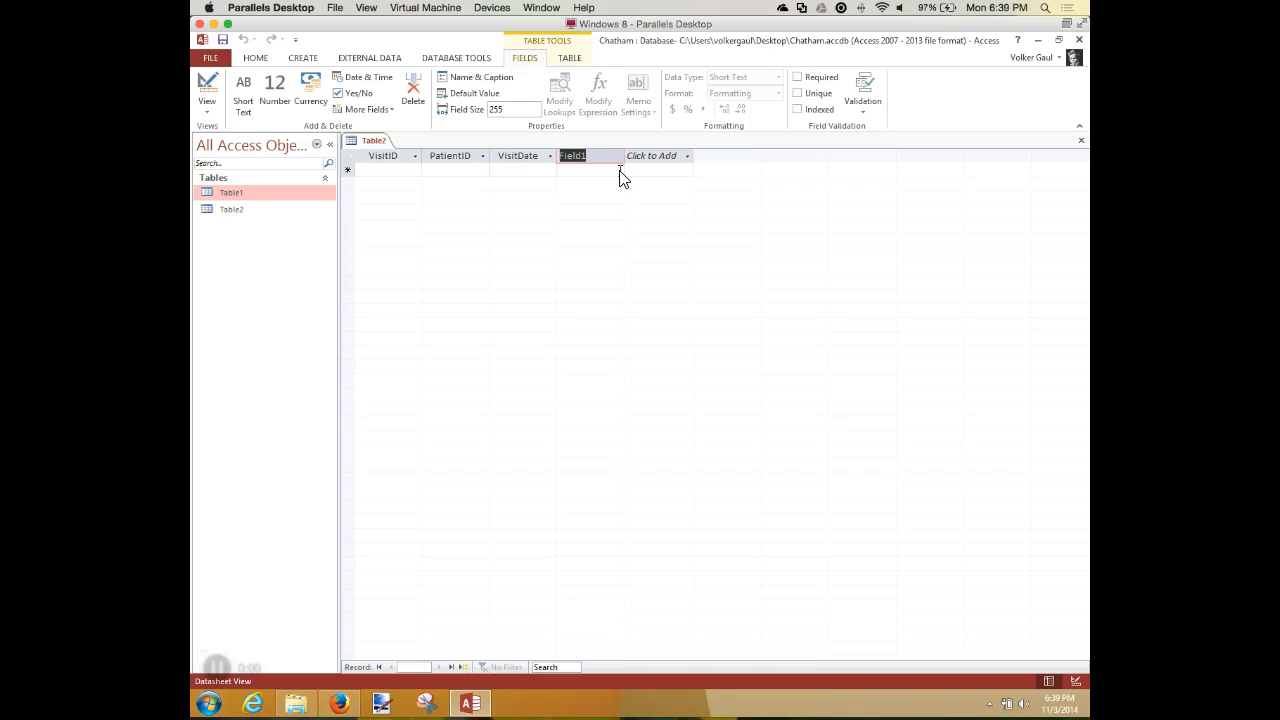
text(Raes)
key(BackSpace)
key(BackSpace)
key(BackSpace)
text(eason)
key(Return)
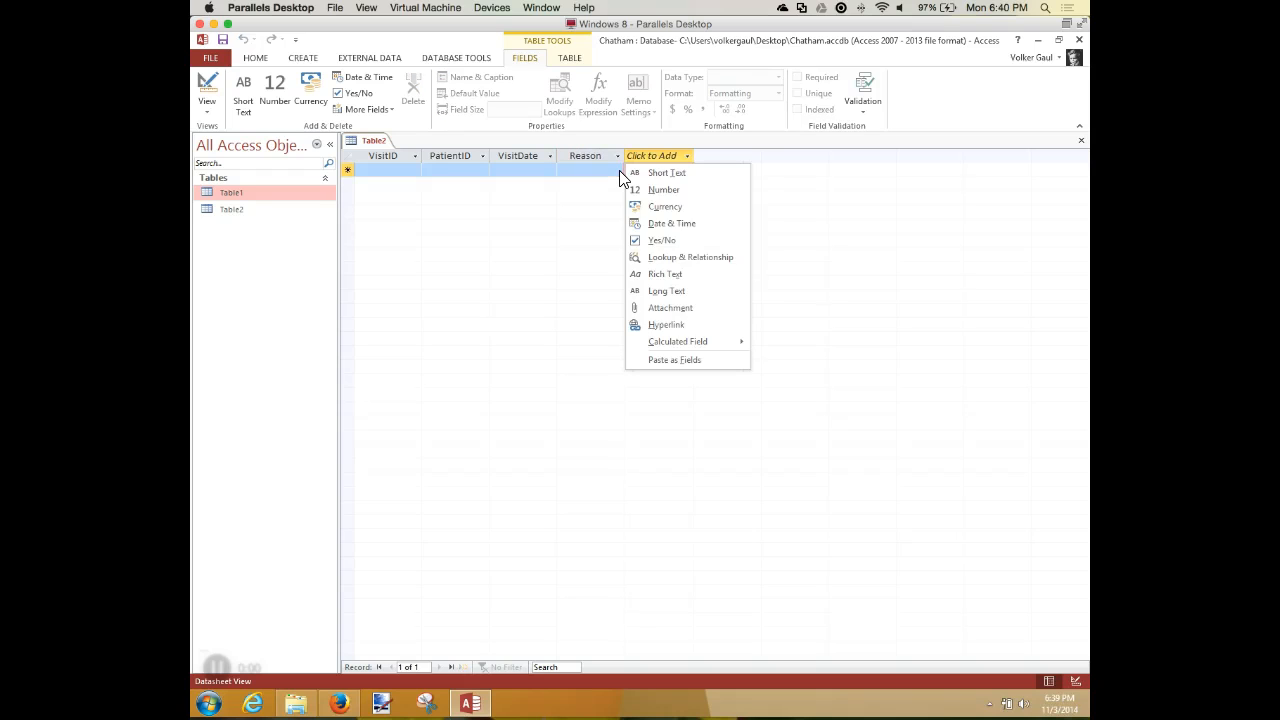
- Add a Yes/No field named WalkIn to Table2 and save the table as Visits
click(659, 245)
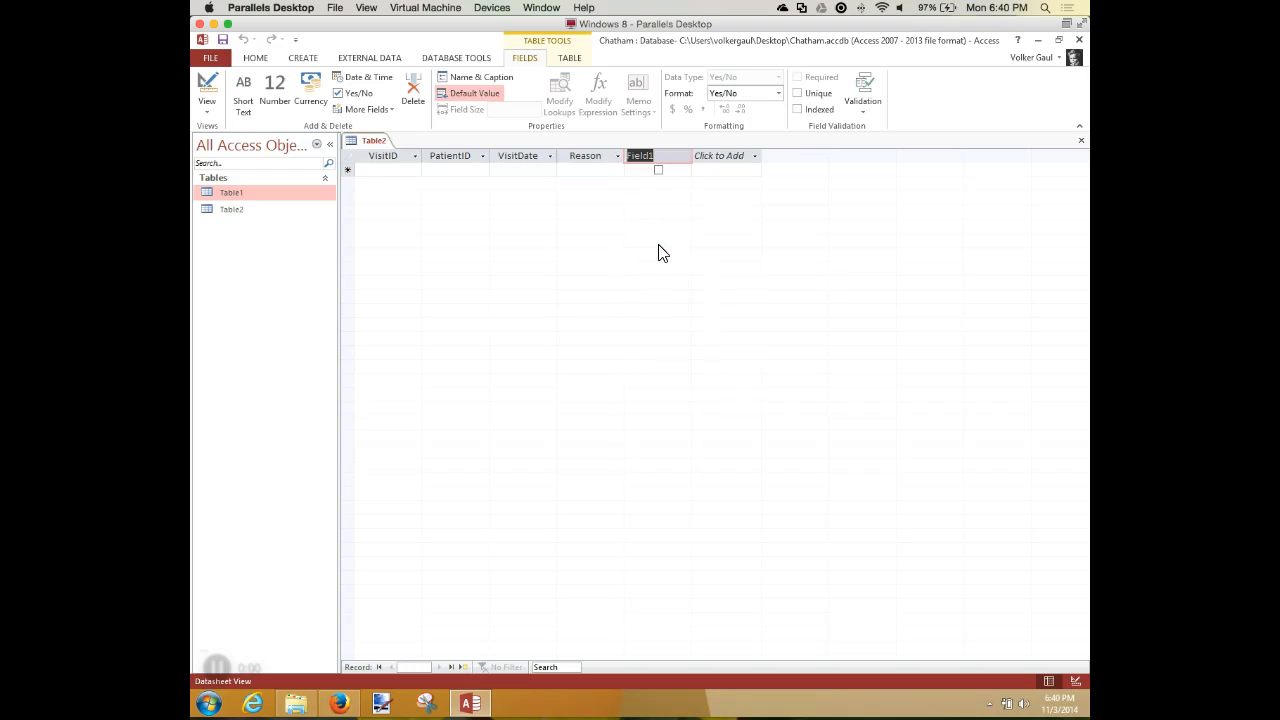
text(WalkIn)
click(223, 40)
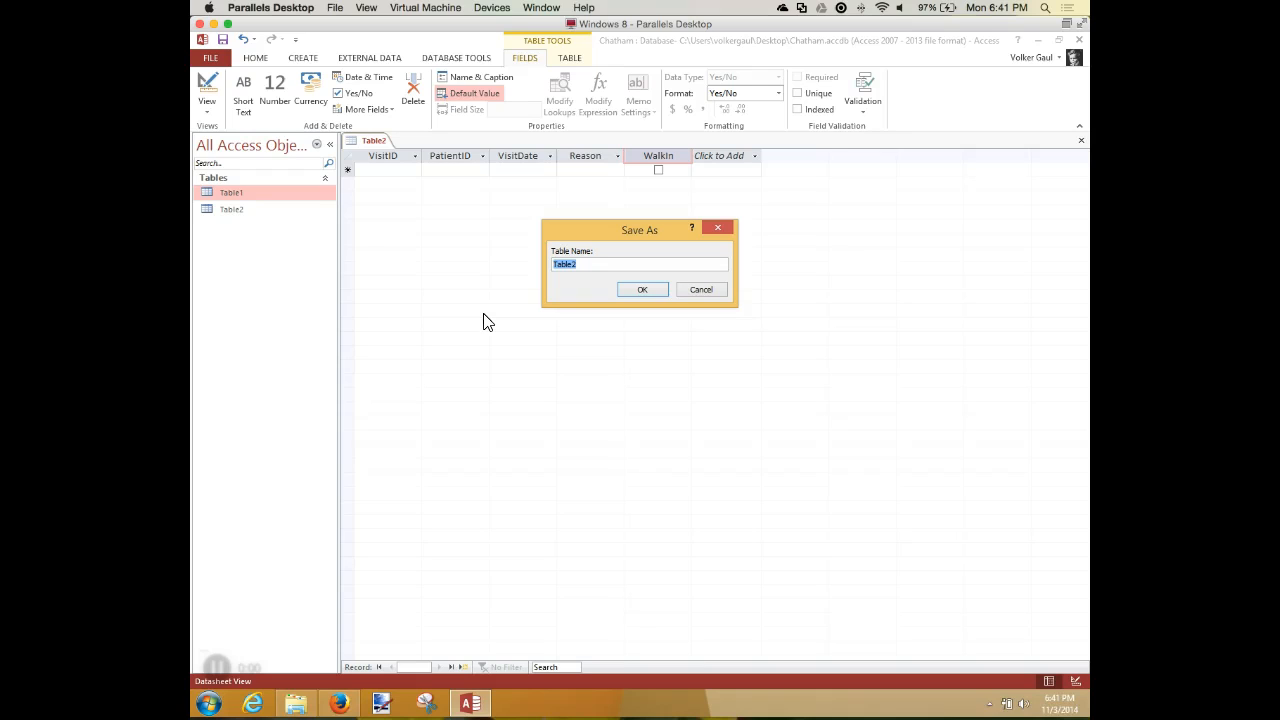
text(Visits)
click(652, 292)
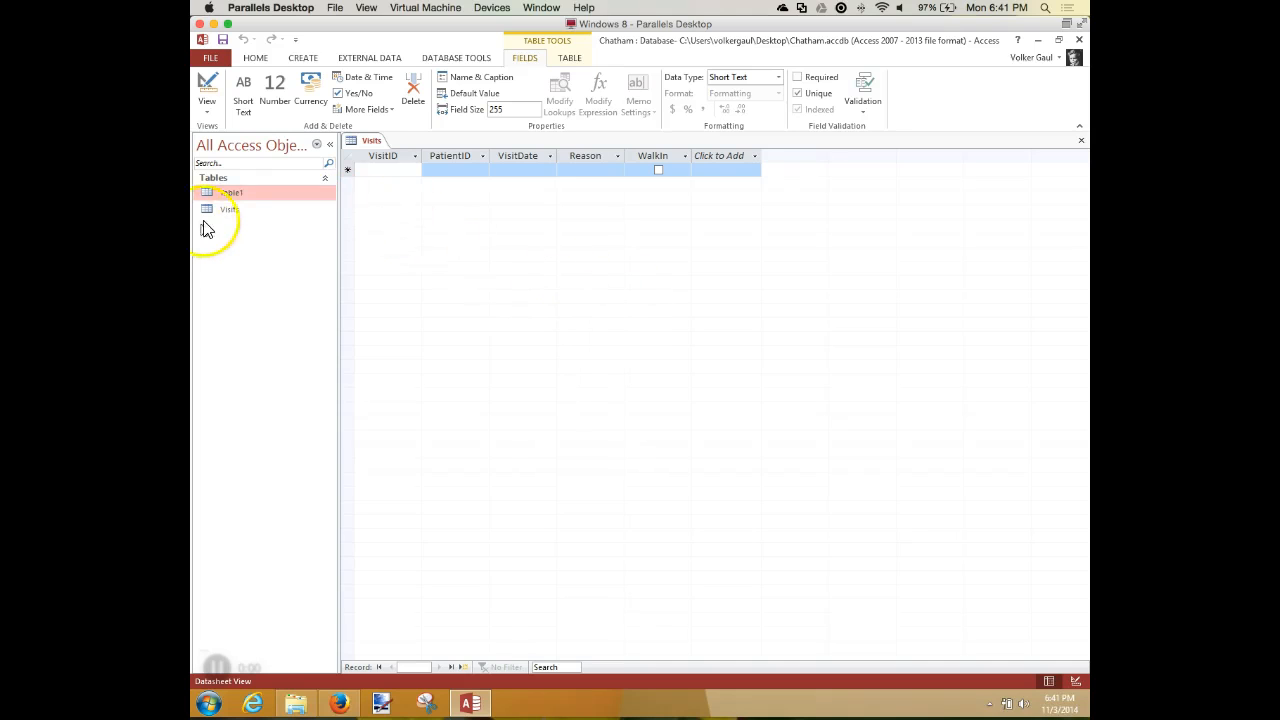
- Delete Table1 from the Chatham database
right_click(229, 193)
click(264, 307)
click(585, 411)
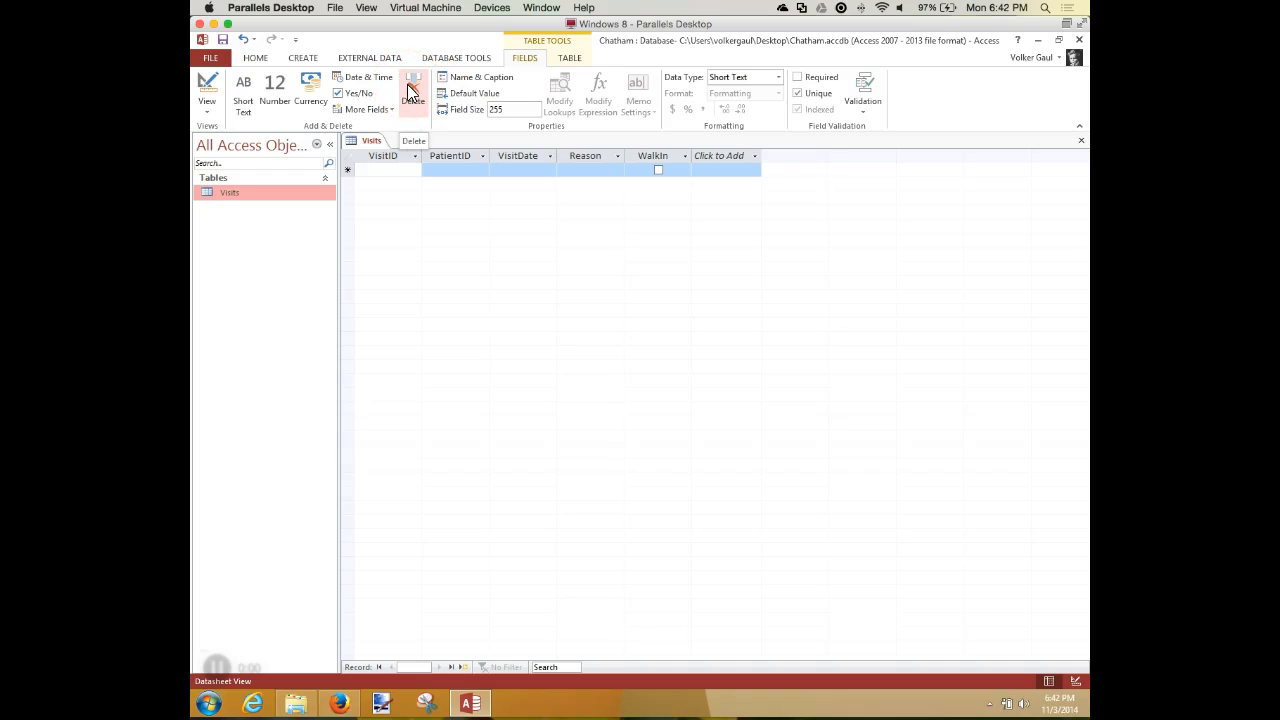
click(474, 263)
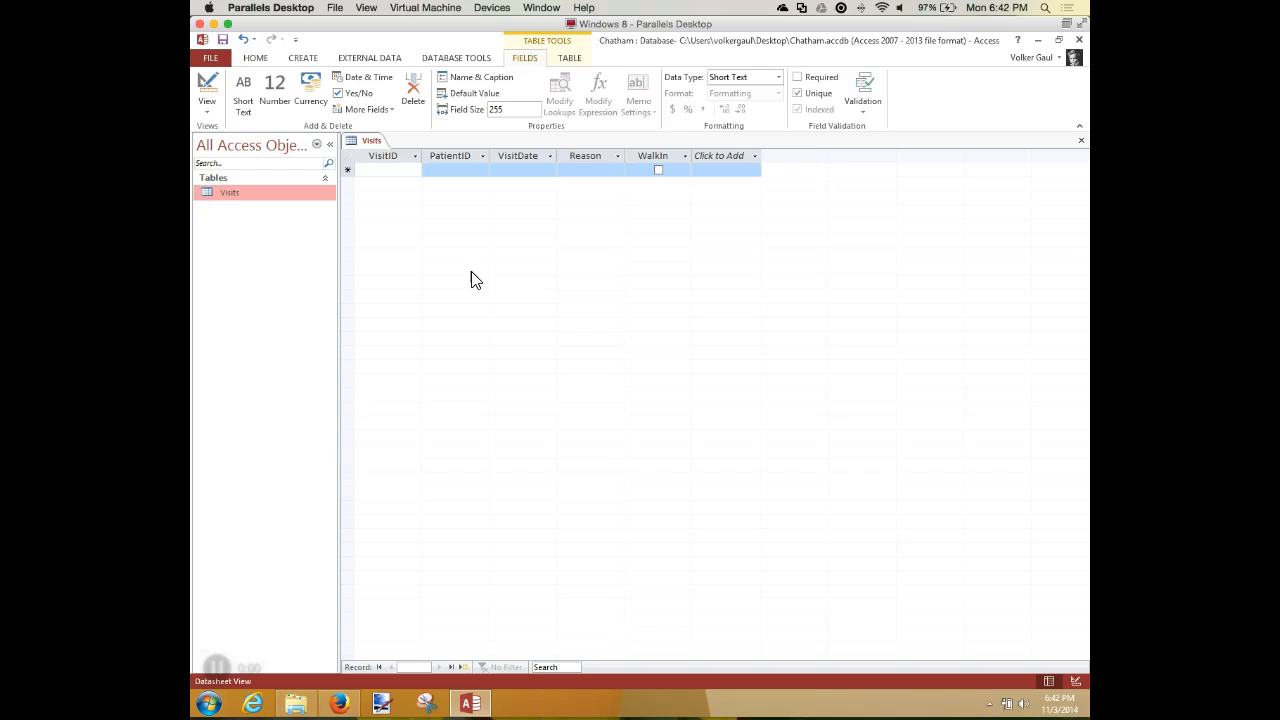
- Start the first record of the Visits table with VisitID 1550 and enter the patient's ID number
click(387, 170)
text(1550)
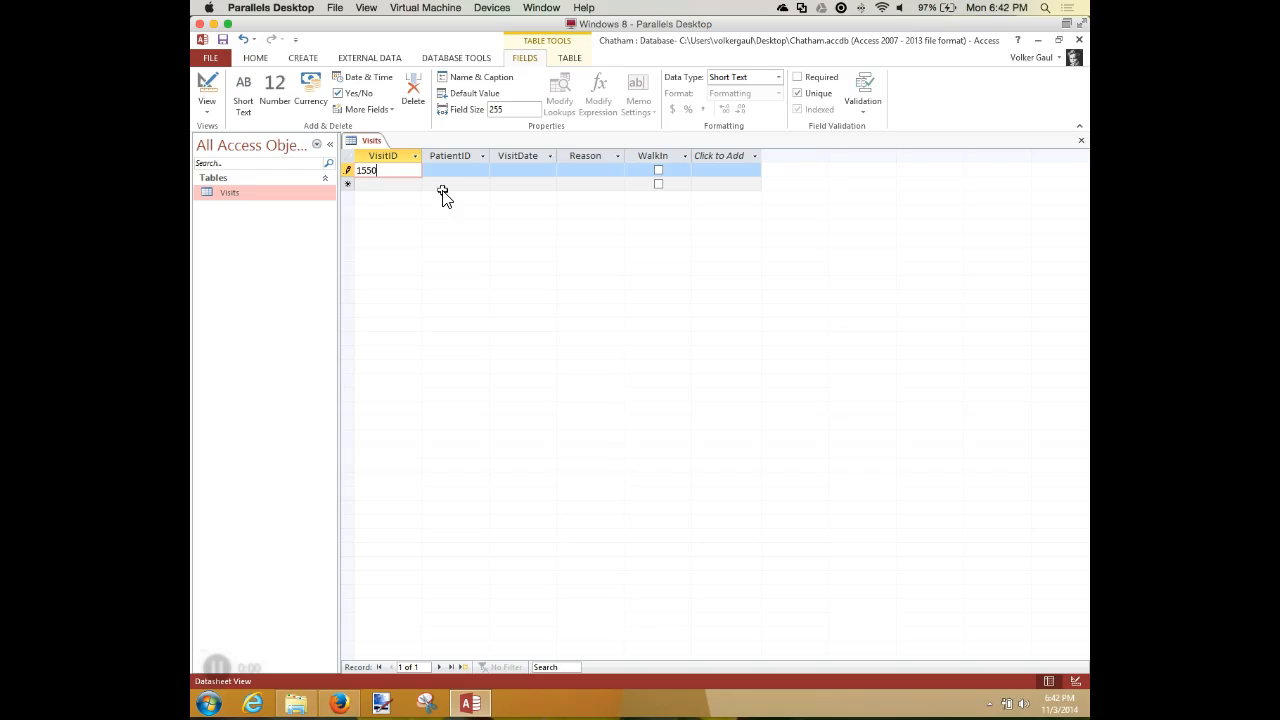
key(Tab)
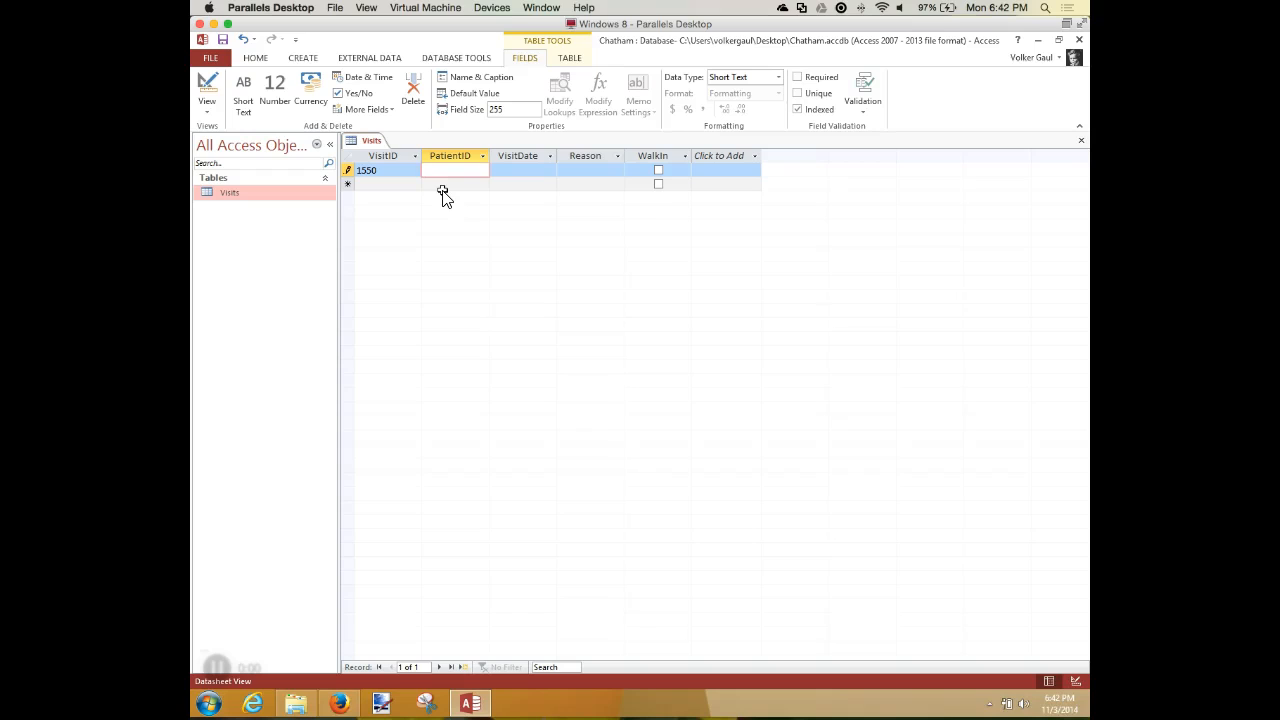
text(22554)
text(49)
key(BackSpace)
key(BackSpace)
key(BackSpace)
key(BackSpace)
text(49)
key(Tab)
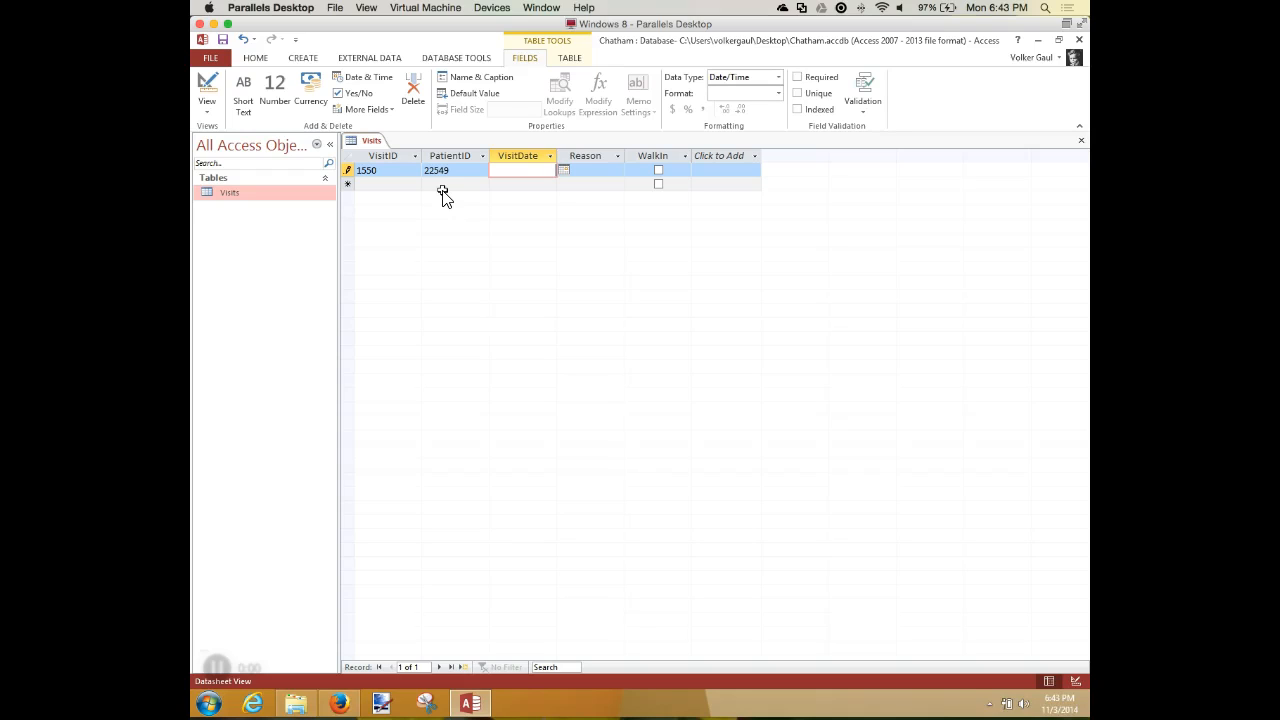
- Set the VisitDate of the first visit record to 12/1/2015
text(12/1/)
key(BackSpace)
key(Tab)
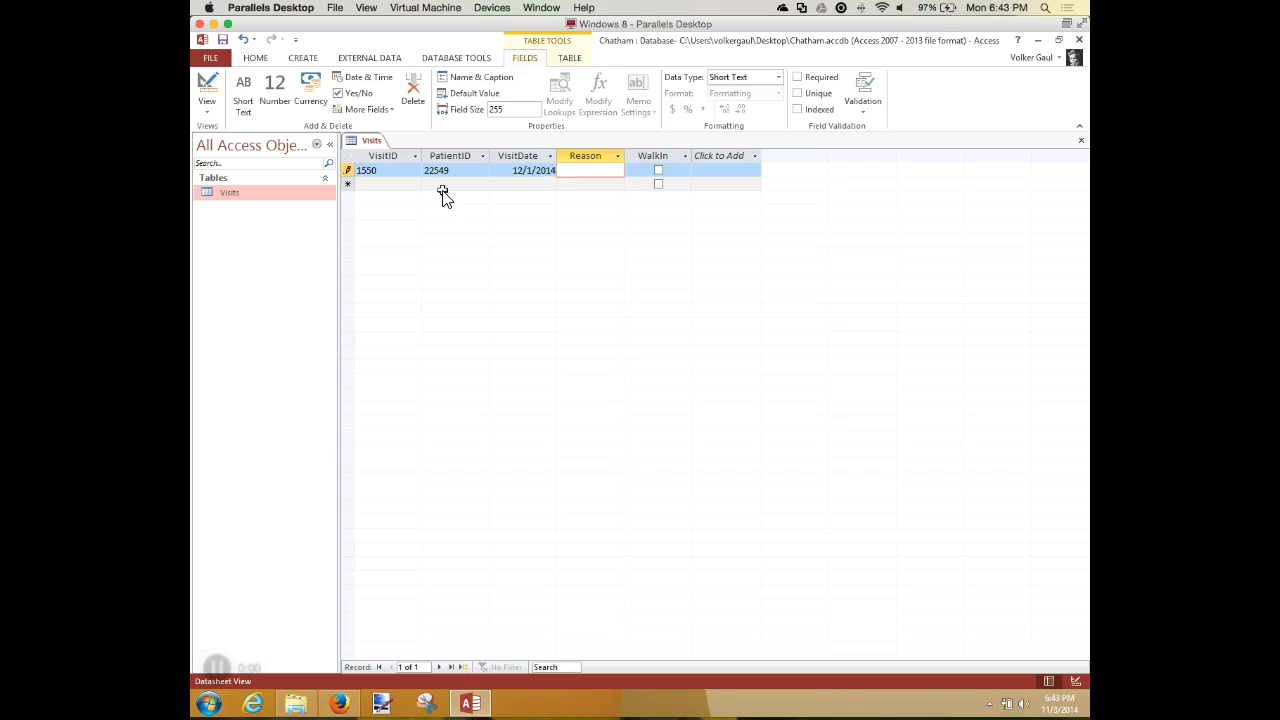
key(shift+Tab)
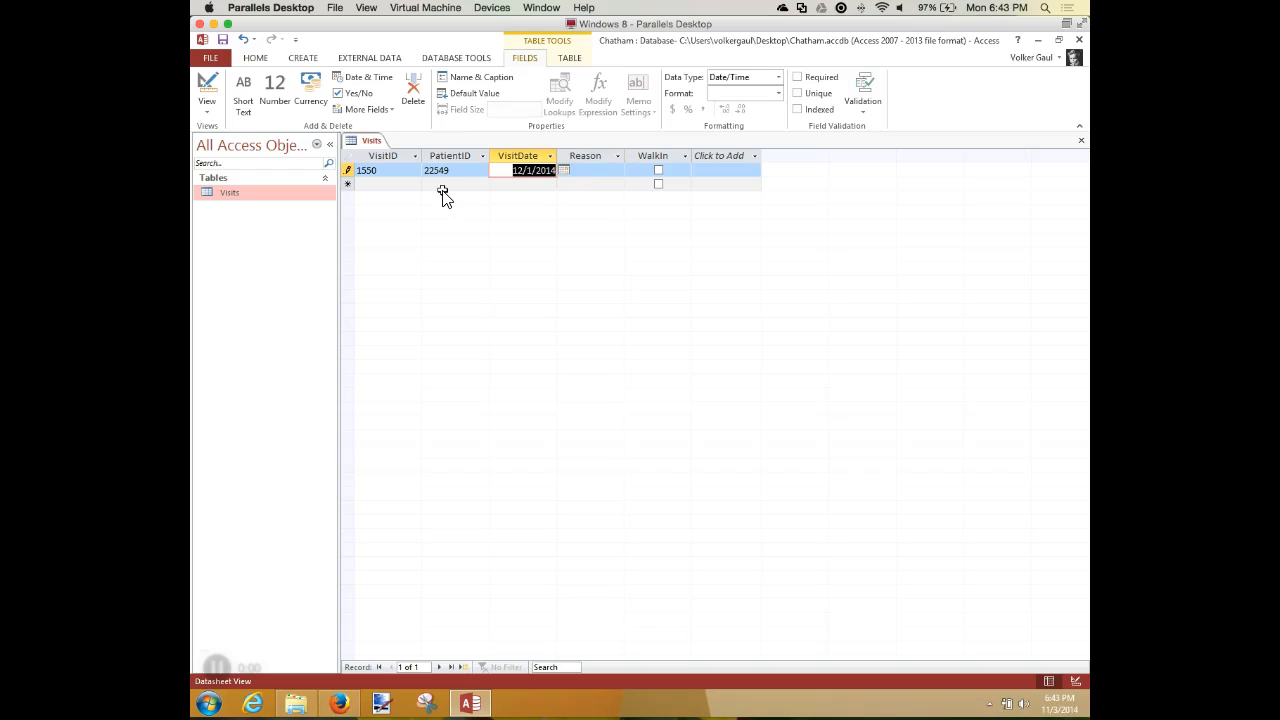
text(12/1/15)
key(Tab)
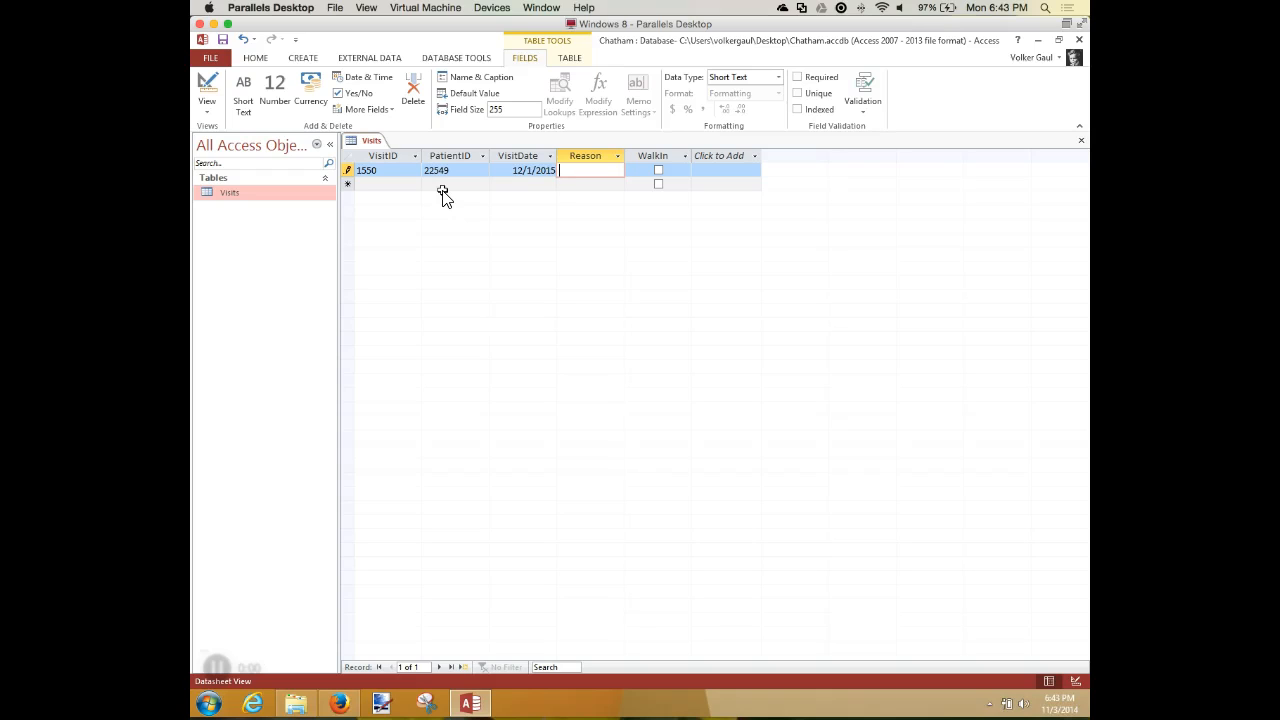
- Enter Influenza as the first record's Reason and mark the visit as a walk-in
text(Influenza)
key(Tab)
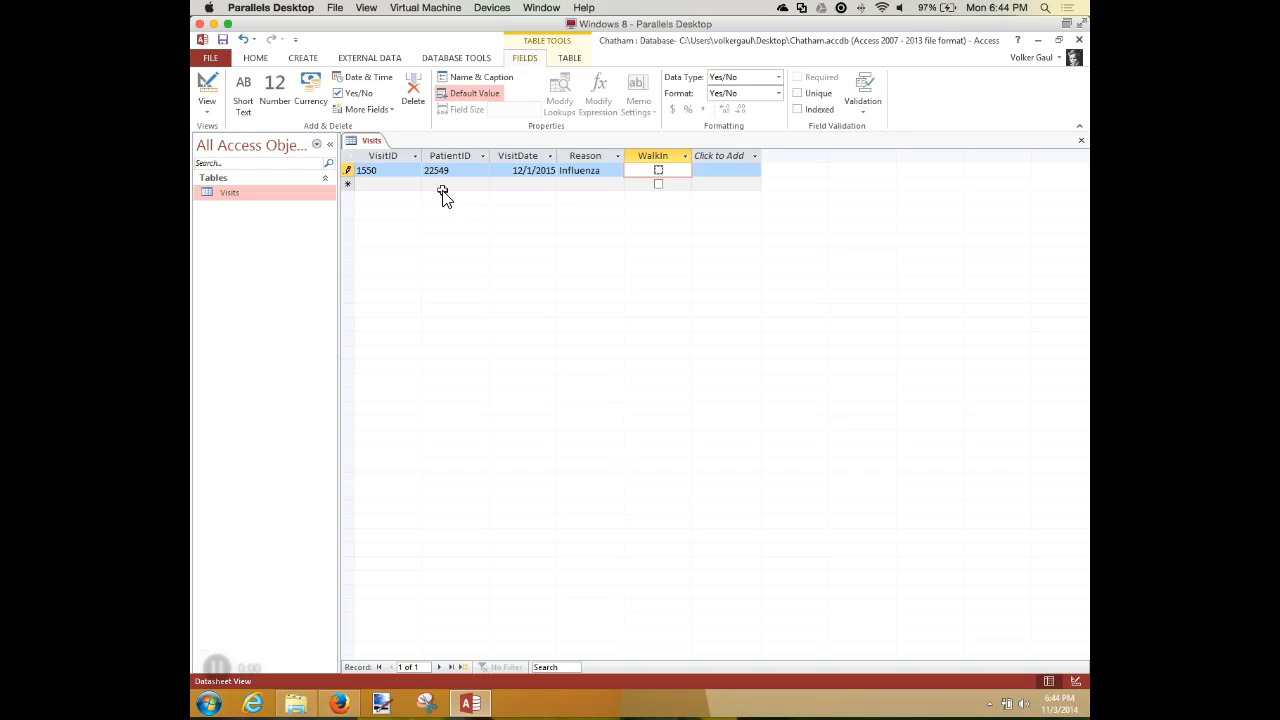
key(space)
key(Tab)
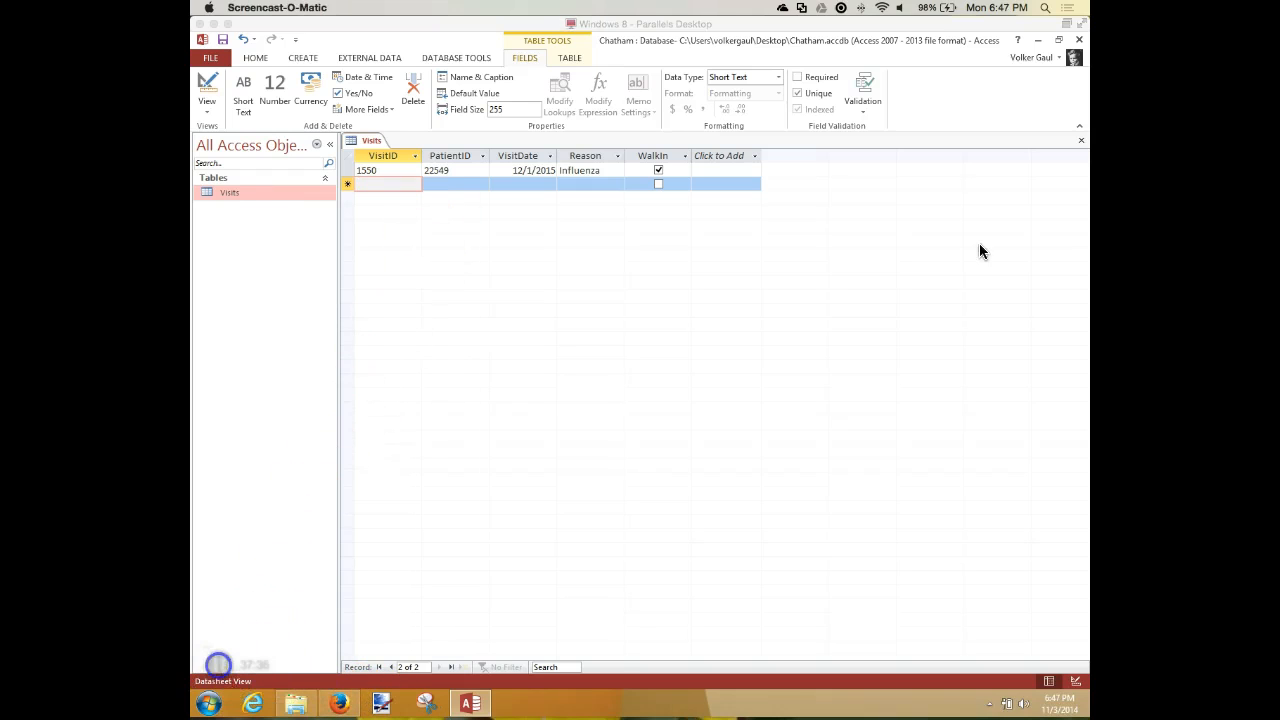
- Close the Visits table and reopen it in Datasheet view
click(815, 220)
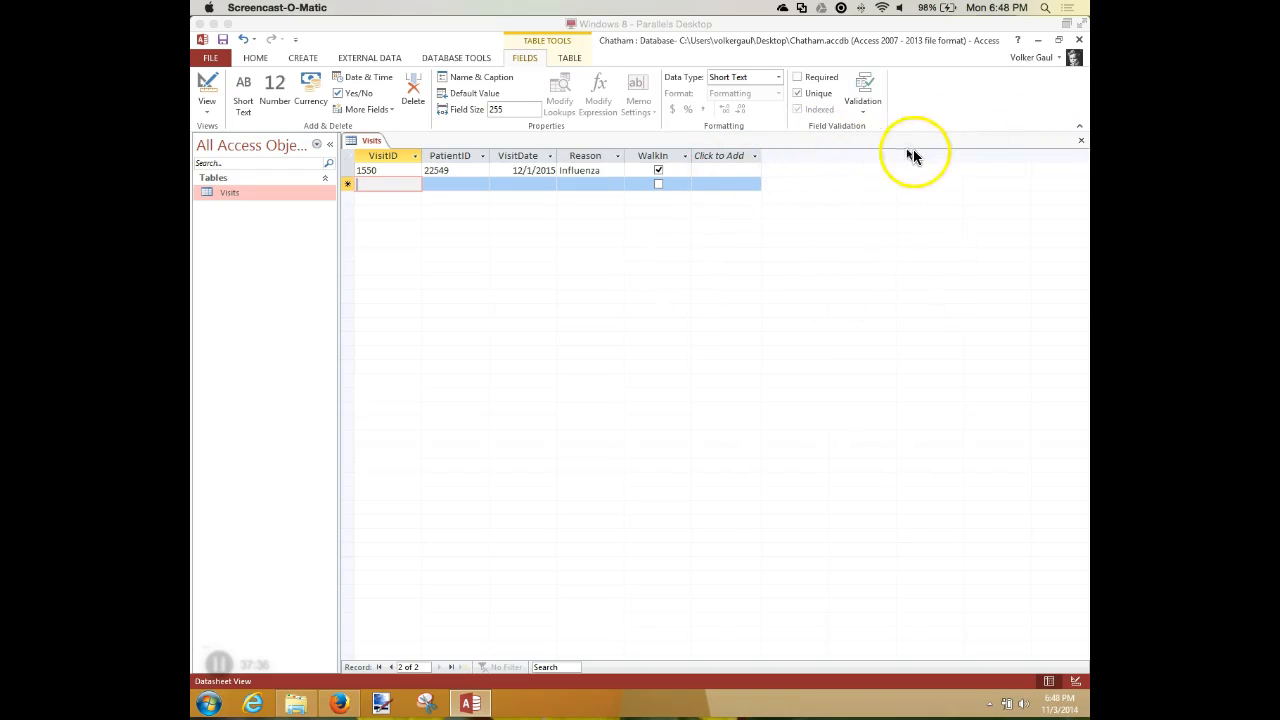
click(1081, 140)
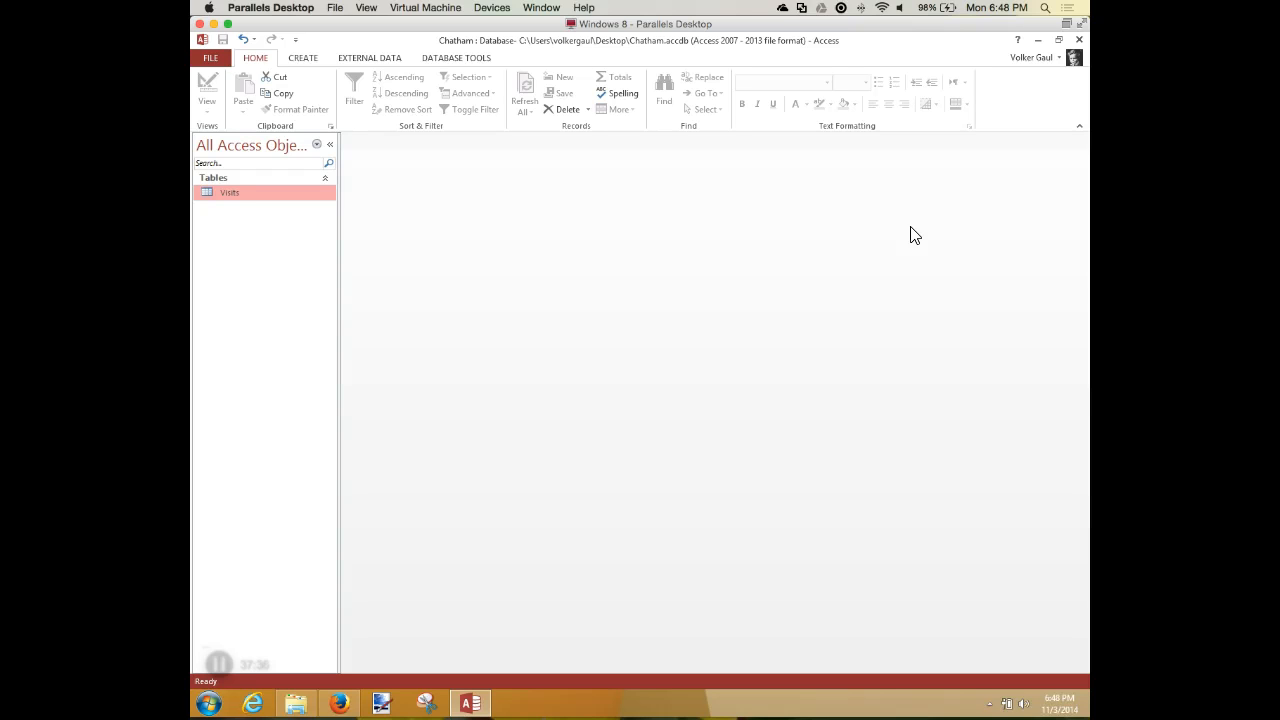
right_click(224, 193)
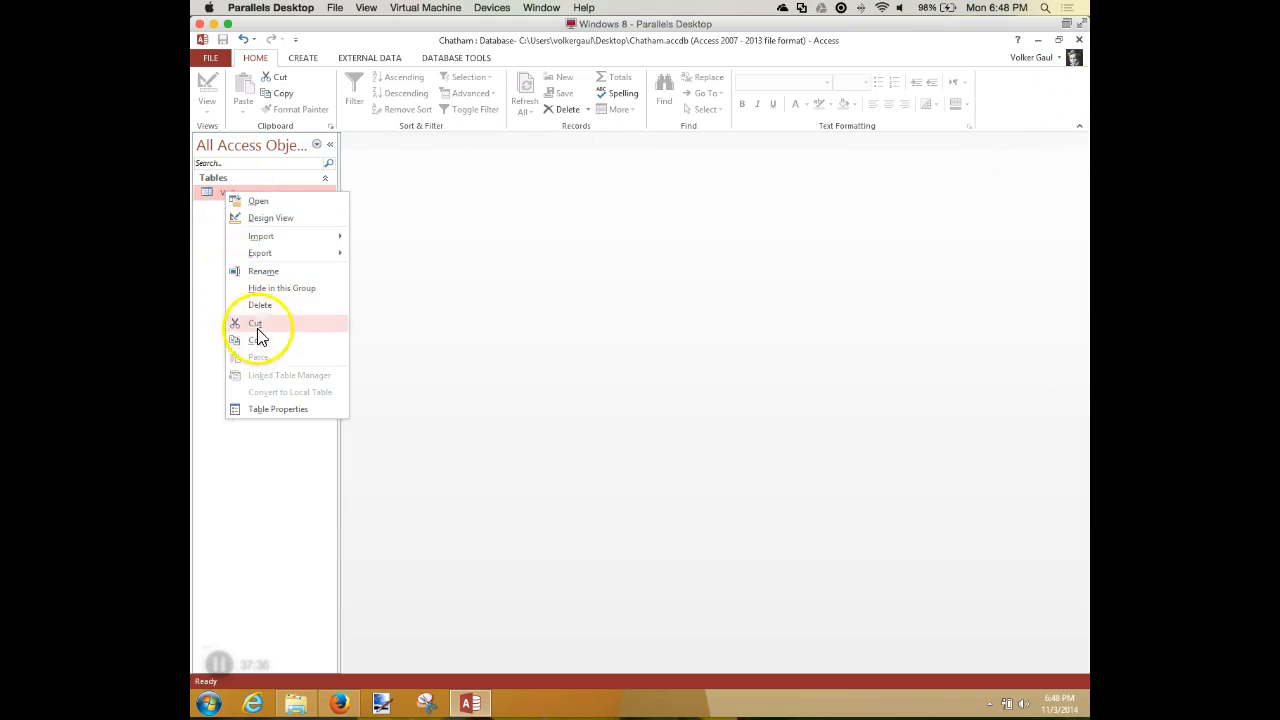
click(206, 222)
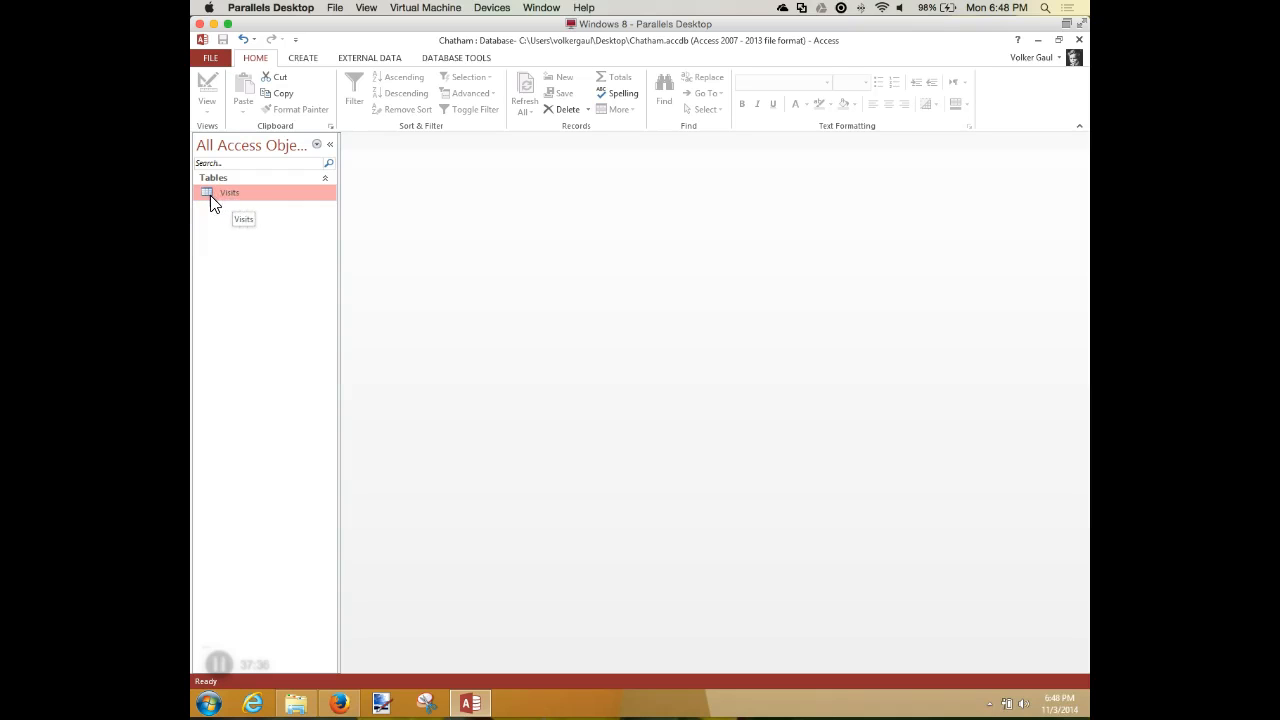
double_click(210, 195)
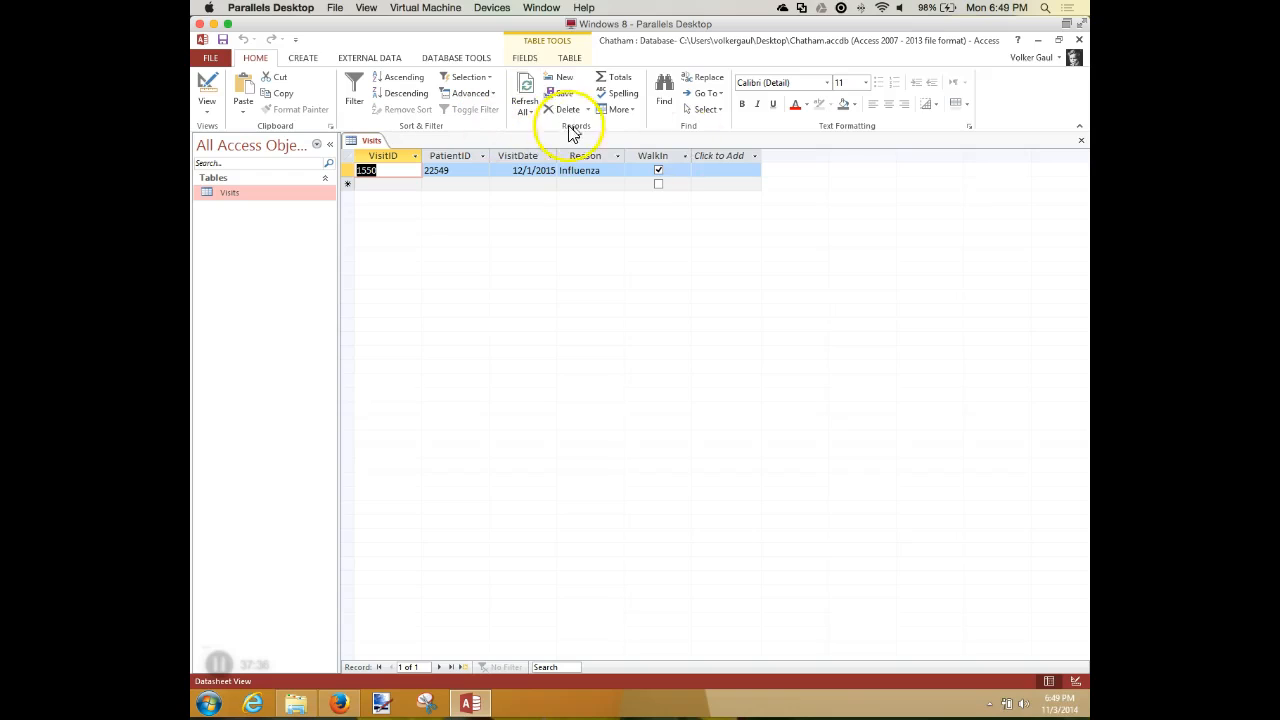
- Add a second record with VisitID 1527, the patient's ID number and VisitDate 11/9/2015
click(370, 185)
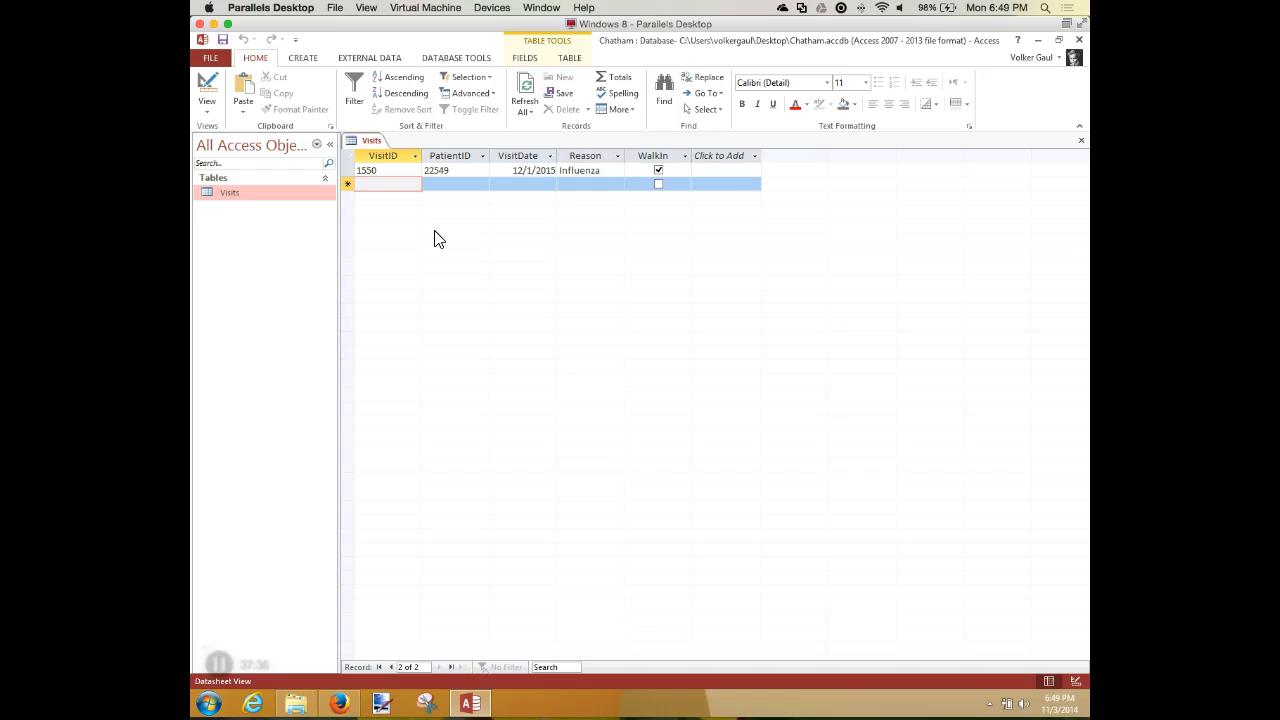
text(1527)
key(Tab)
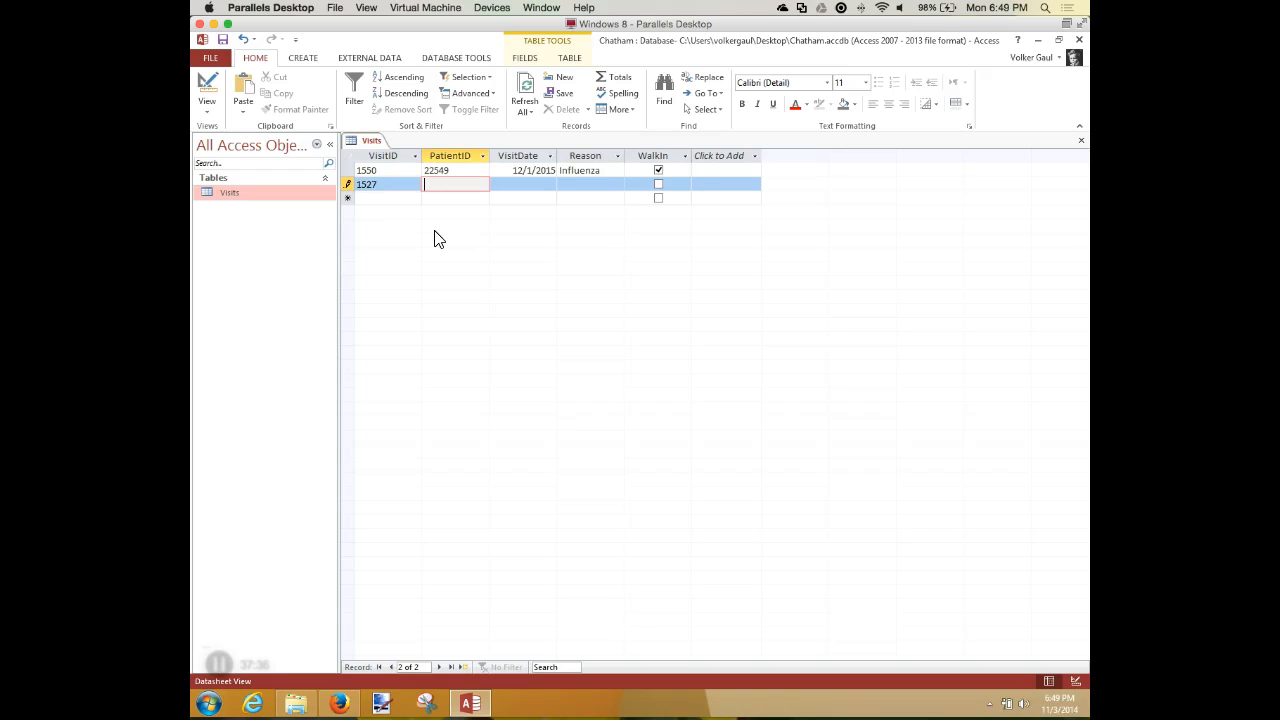
text(22522)
key(Tab)
text(11/9/15)
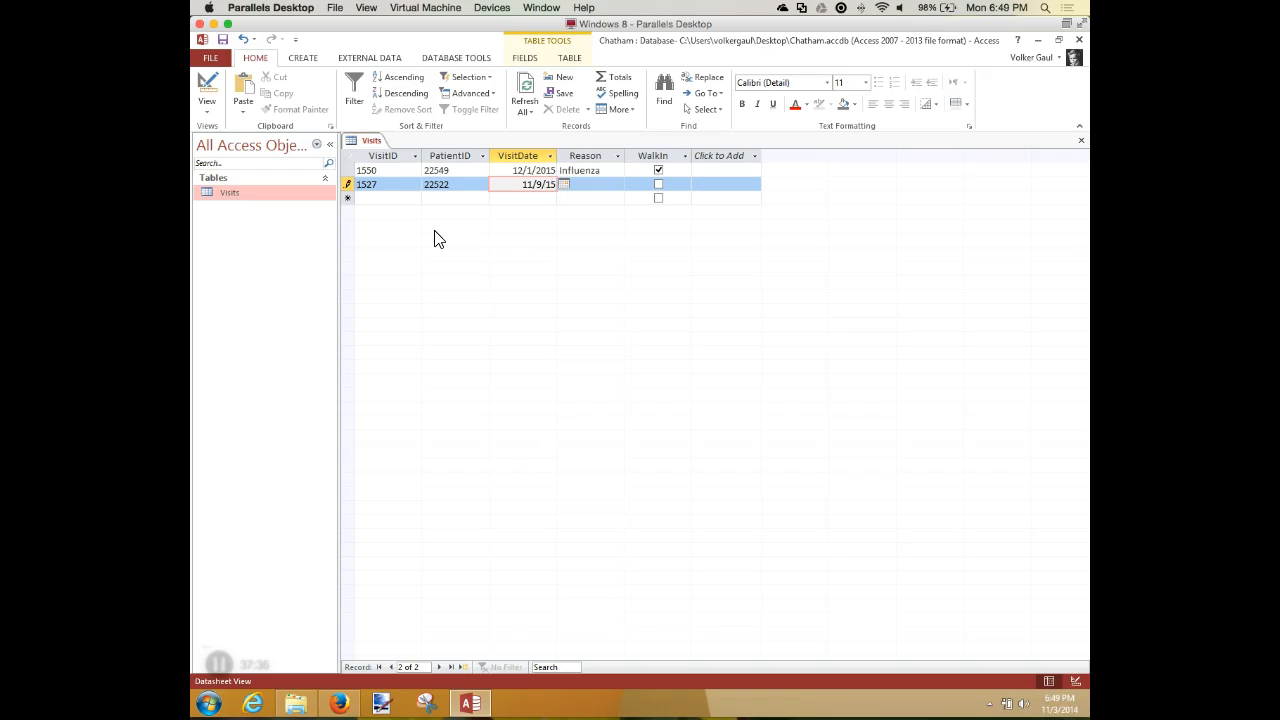
key(Tab)
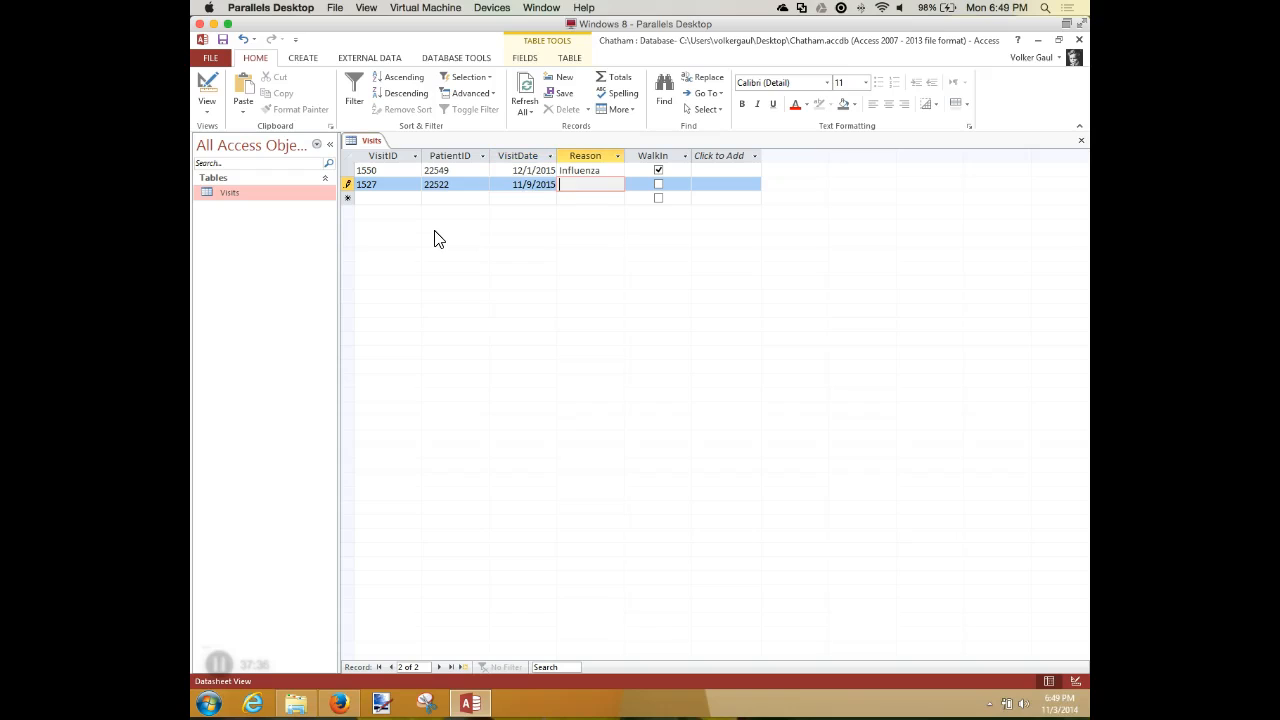
- Enter "Allergies - environmental" as the second record's Reason and mark the visit as a walk-in
text(Allergies - envirmental)
key(Tab)
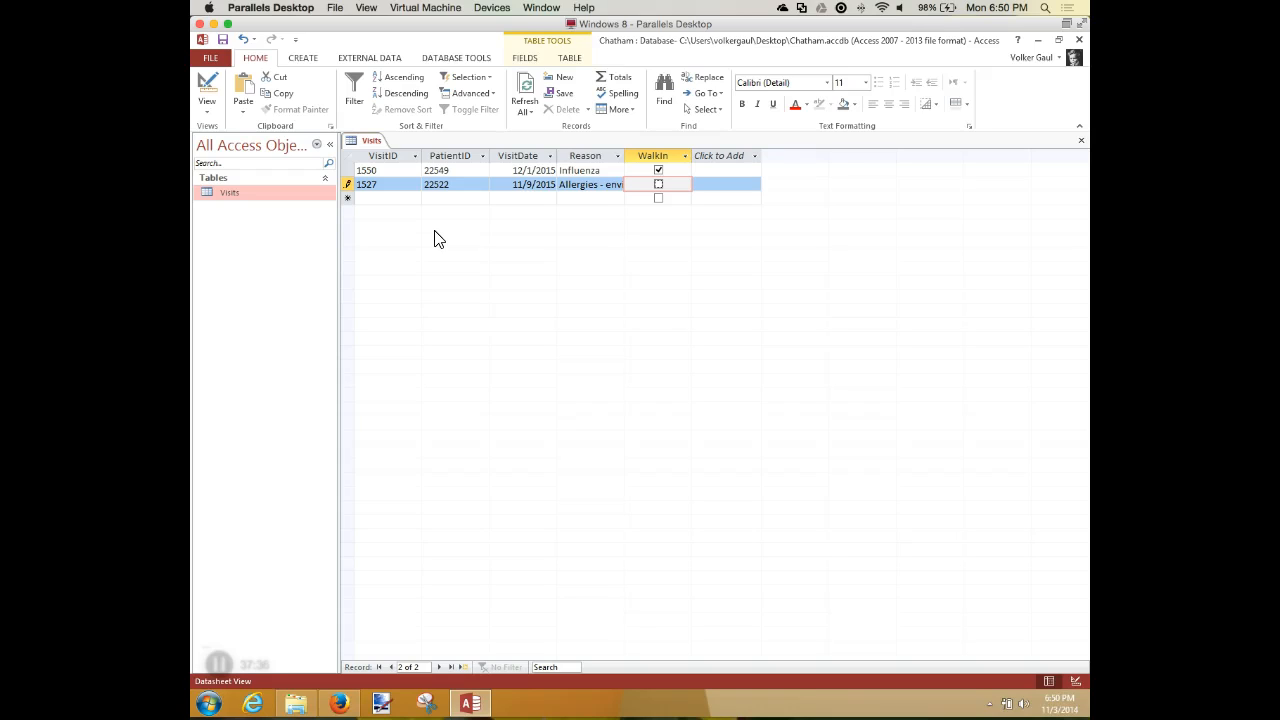
right_click(434, 238)
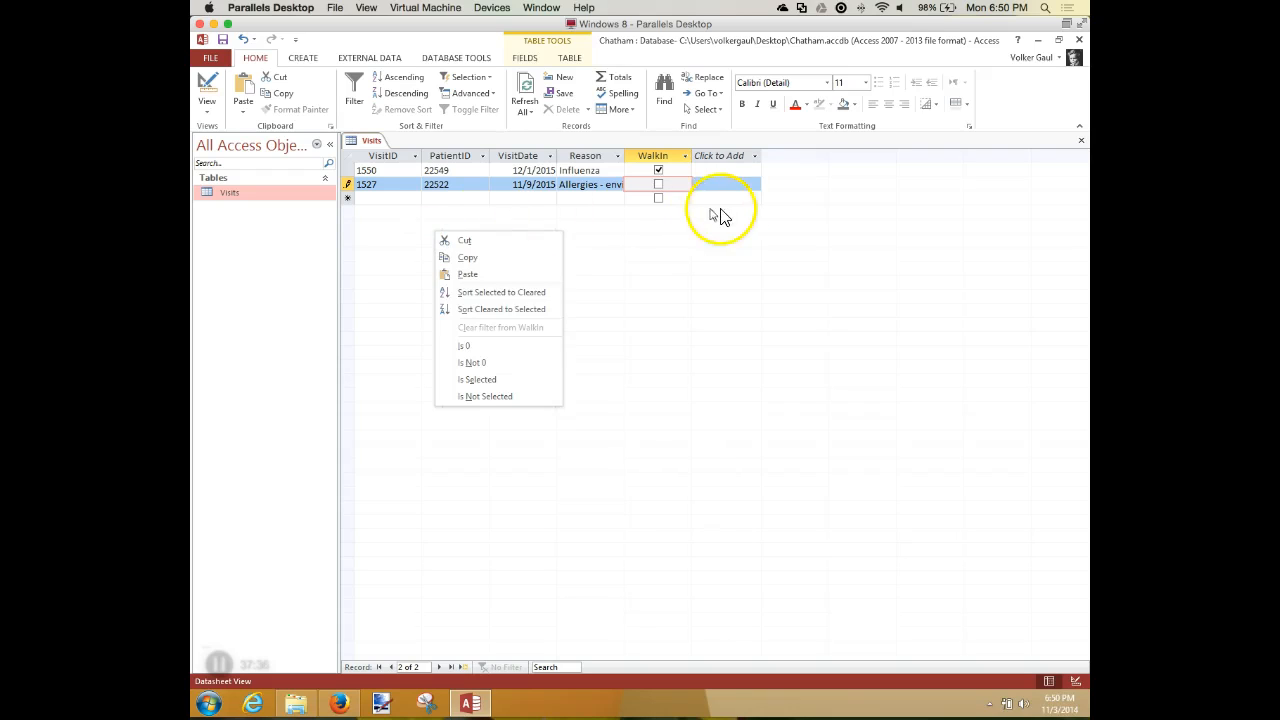
click(658, 186)
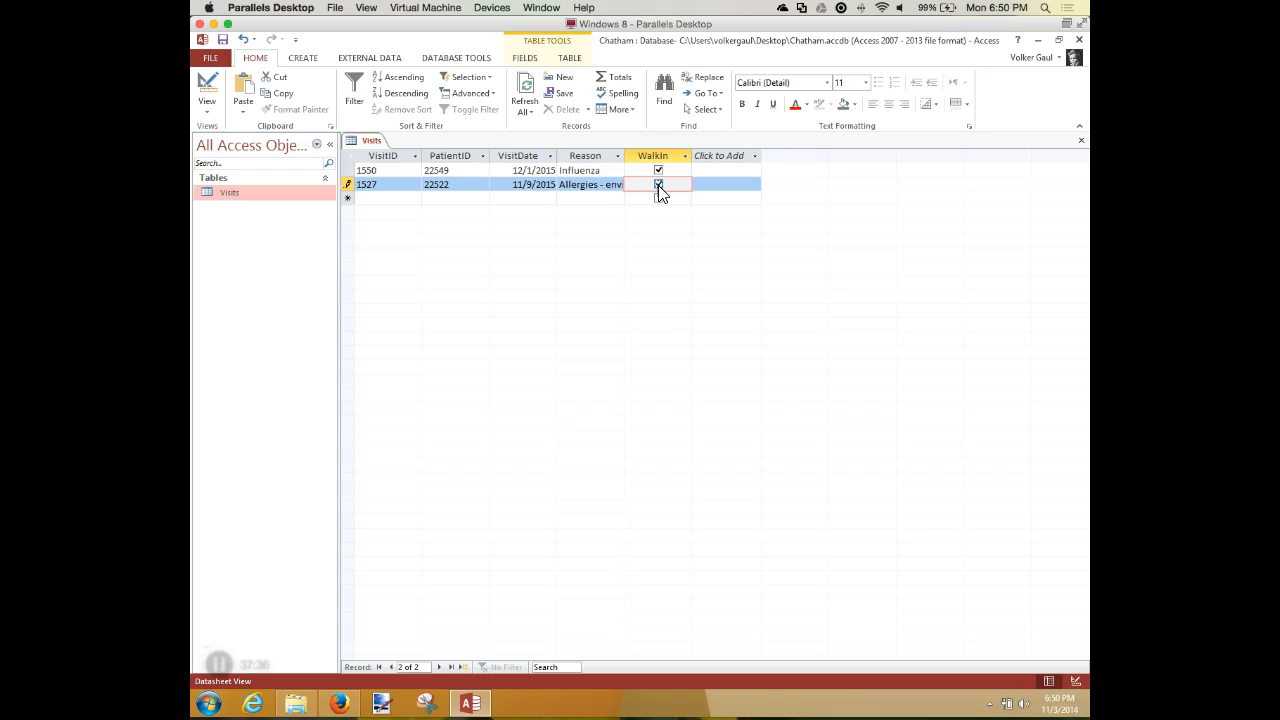
click(726, 185)
key(Tab)
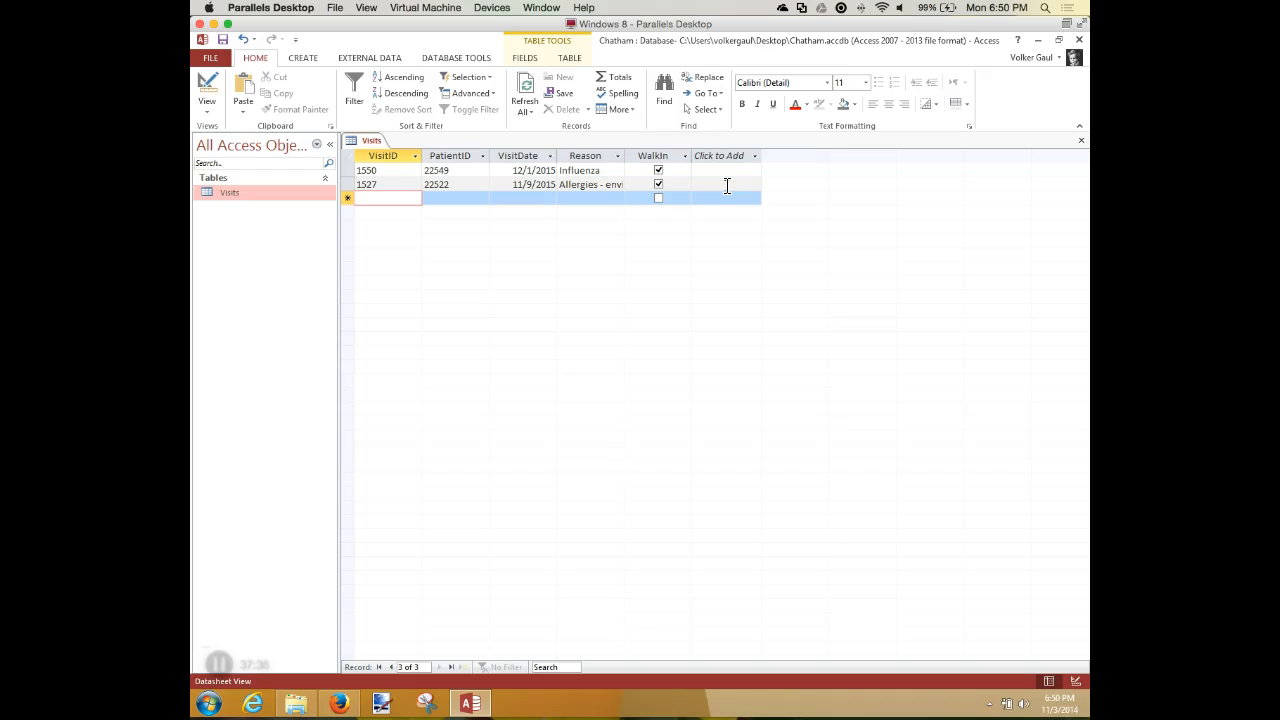
text(111)
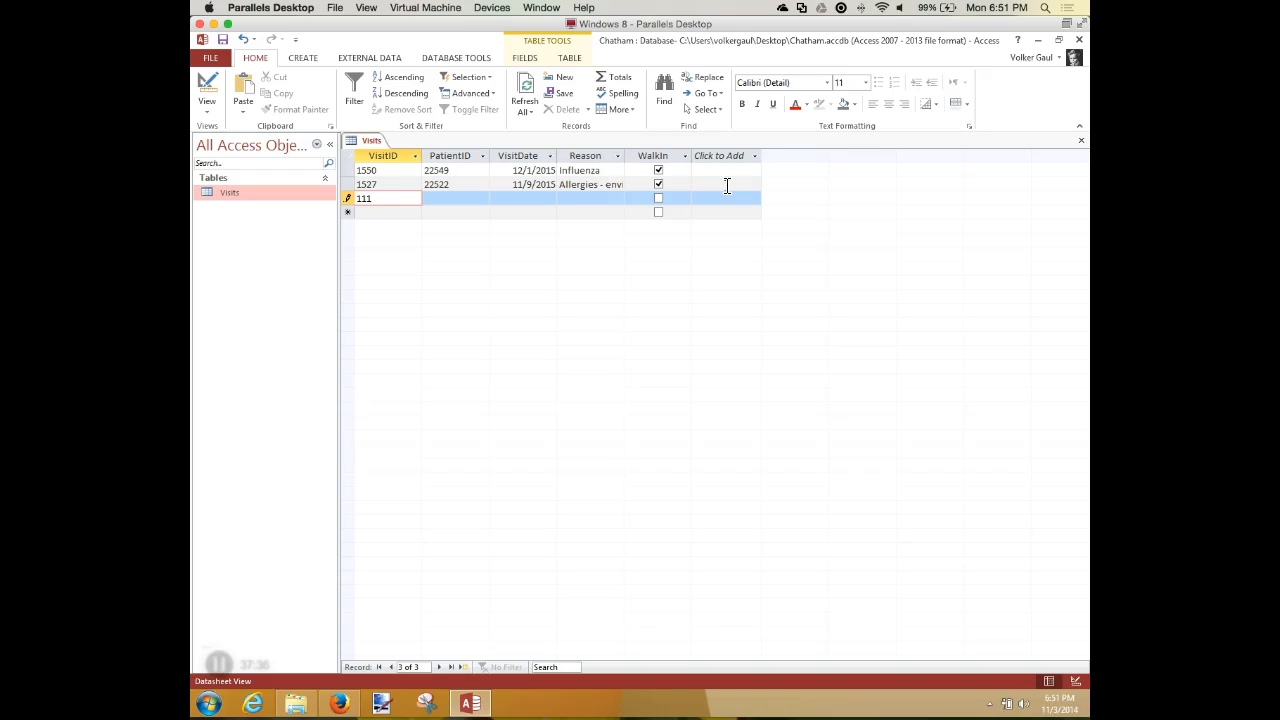
key(BackSpace)
key(BackSpace)
key(BackSpace)
key(Escape)
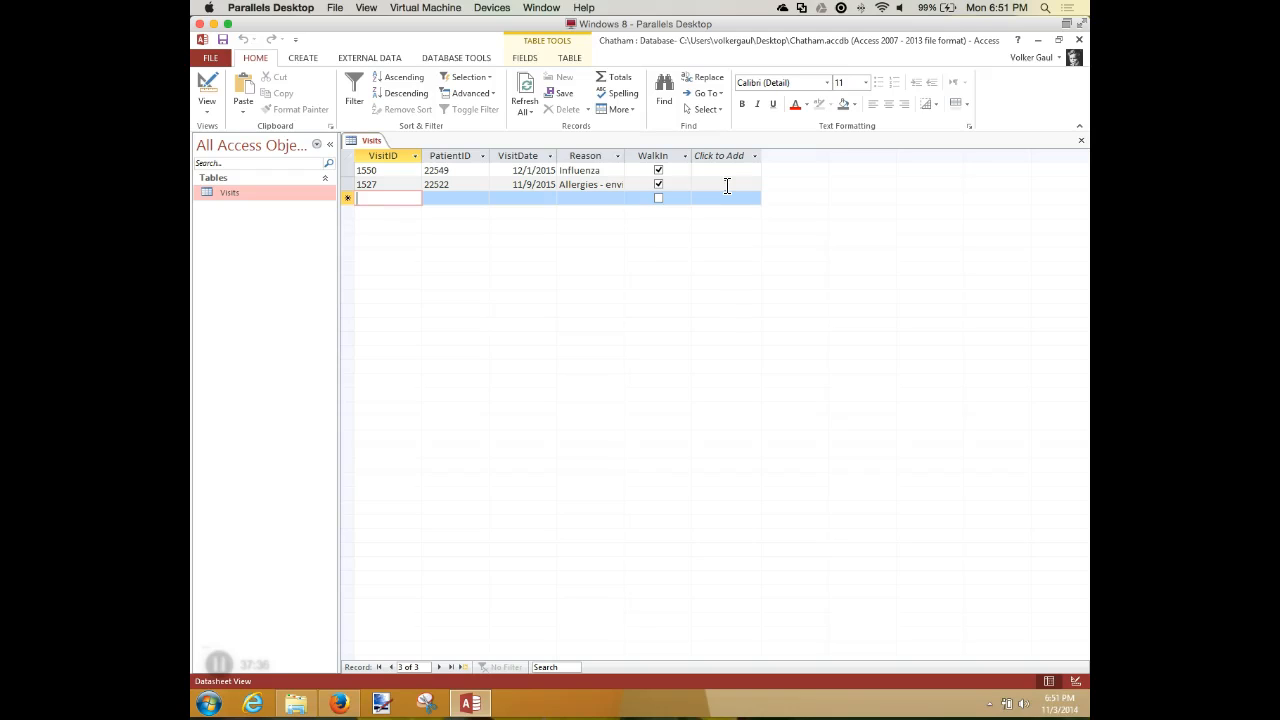
click(591, 187)
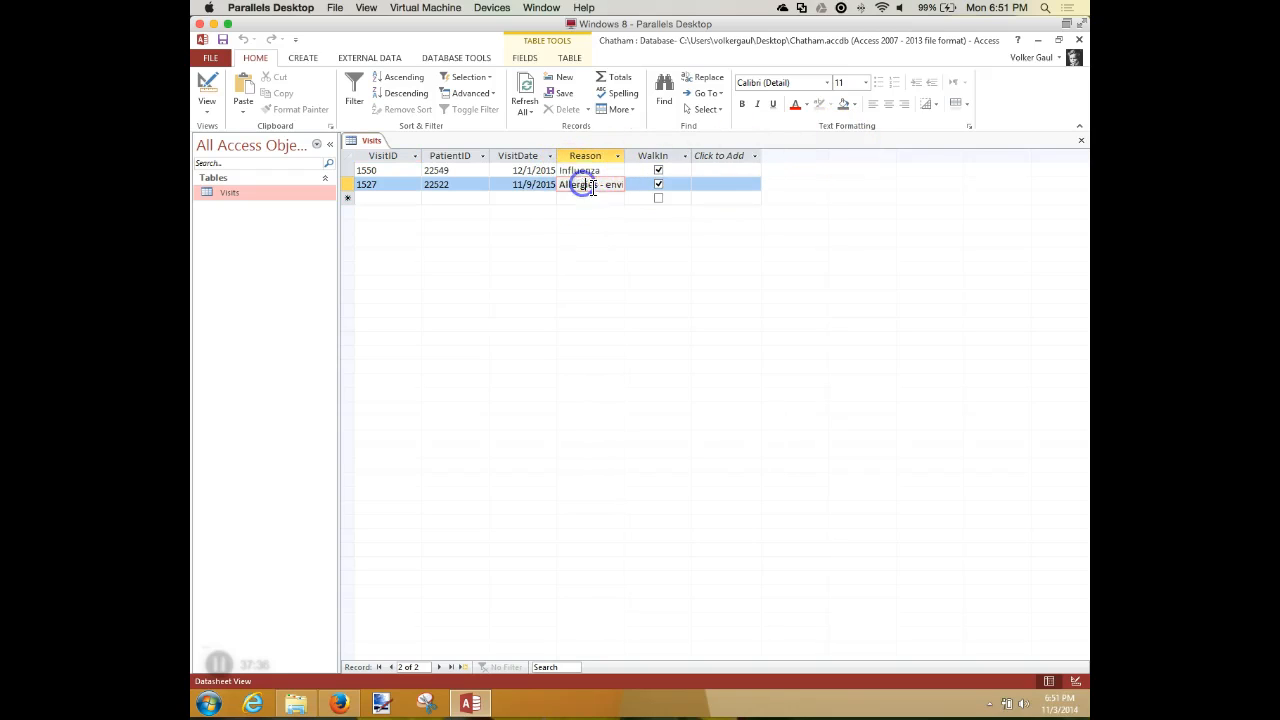
text(jertsgysrdies)
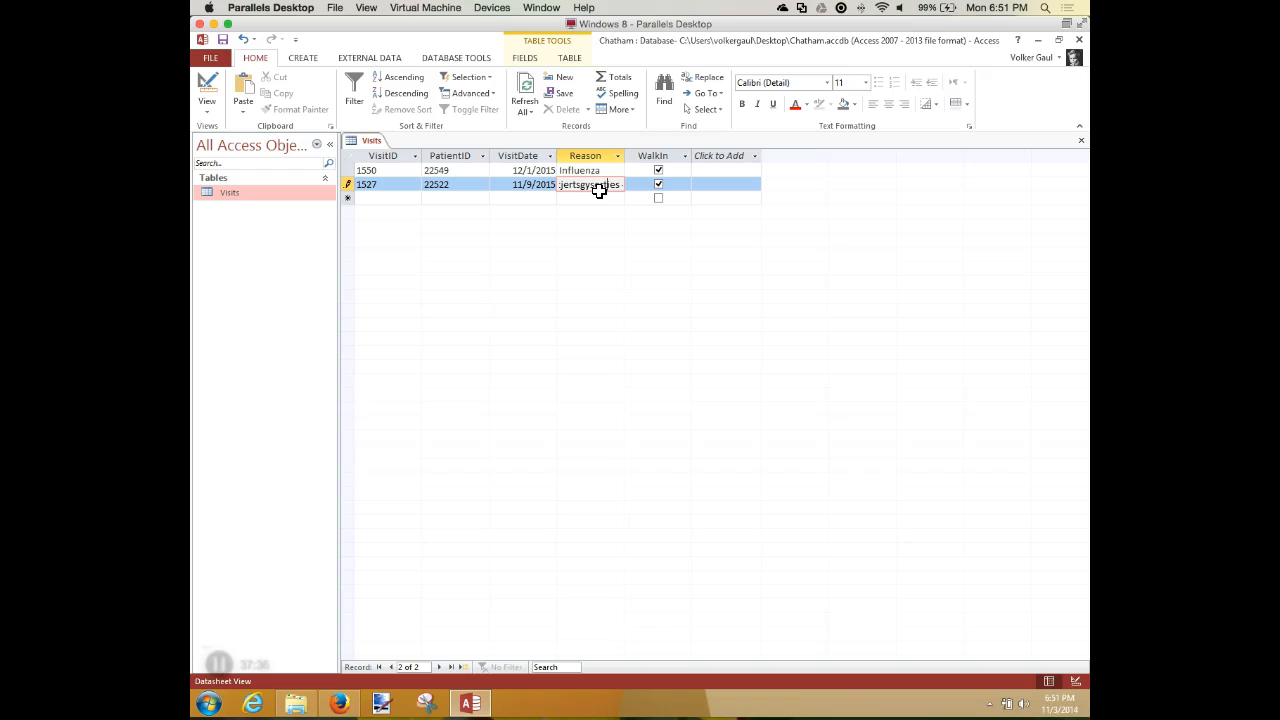
key(Escape)
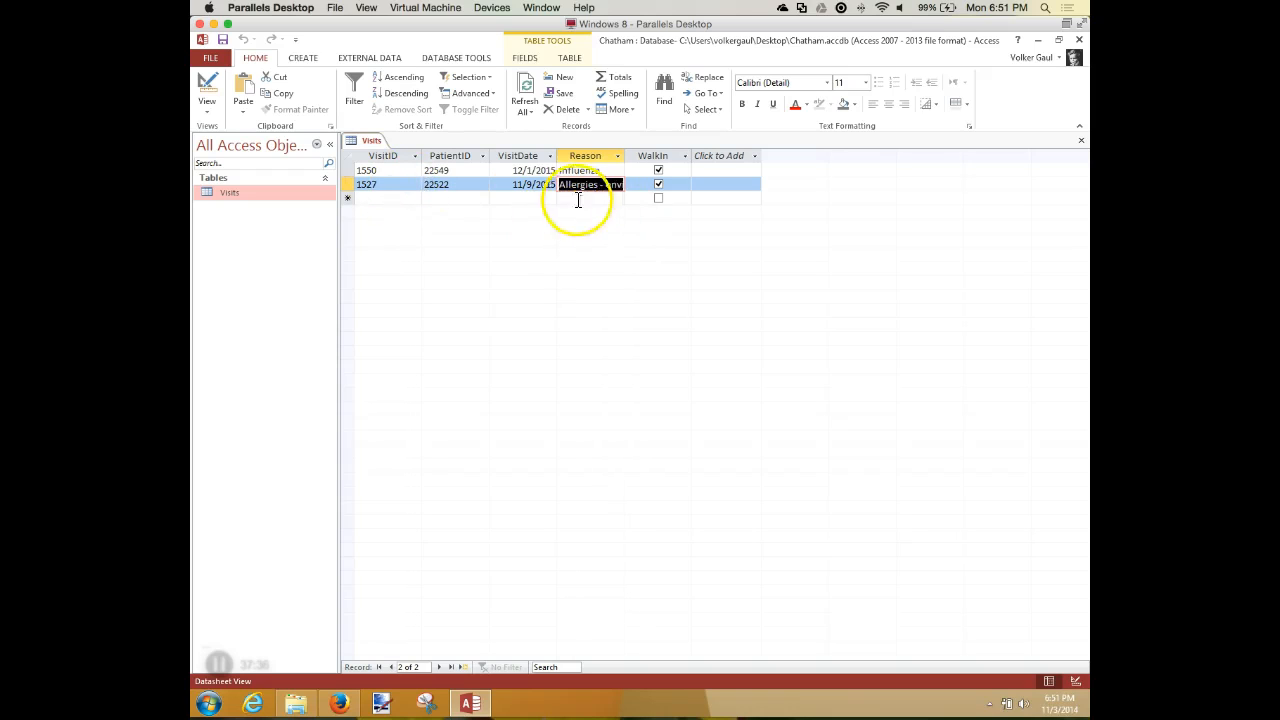
- Change the last digit of the second record's PatientID to 3, save the record and undo that change
click(459, 184)
key(BackSpace)
text(3)
click(473, 171)
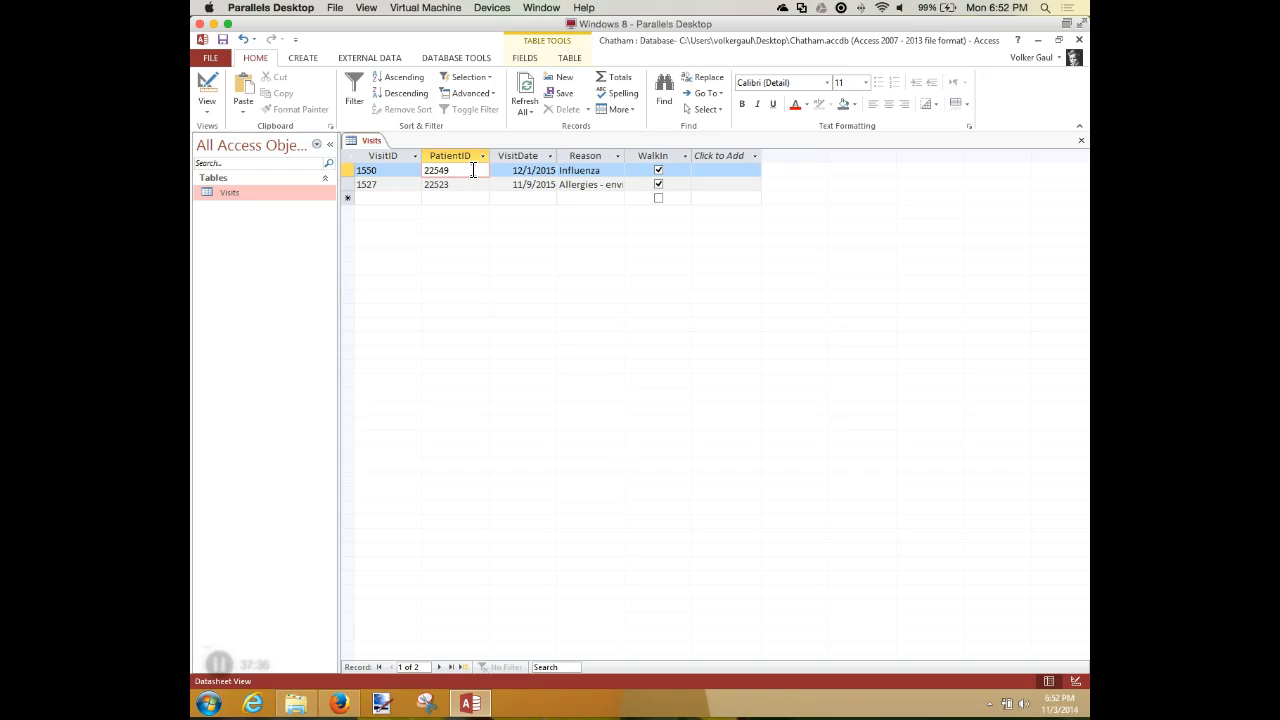
key(ctrl+z)
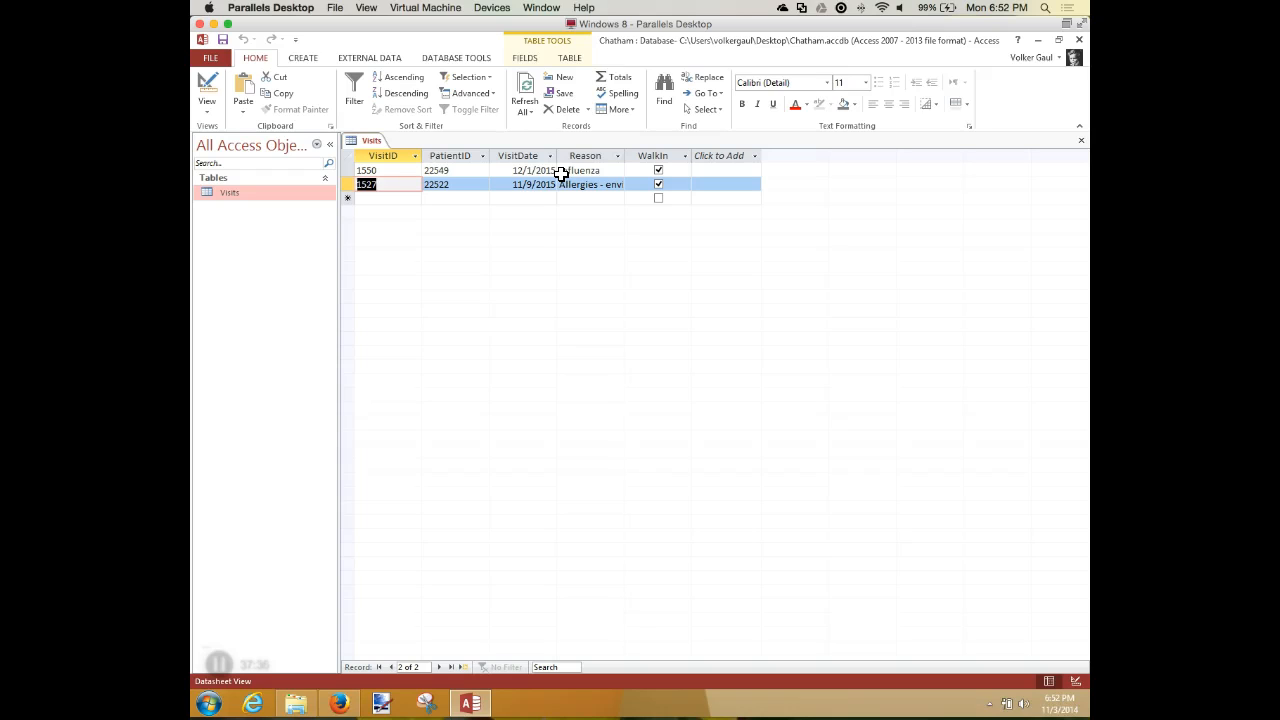
- Fit the Reason column to its contents, and resize all columns of the Visits datasheet to best fit
double_click(624, 155)
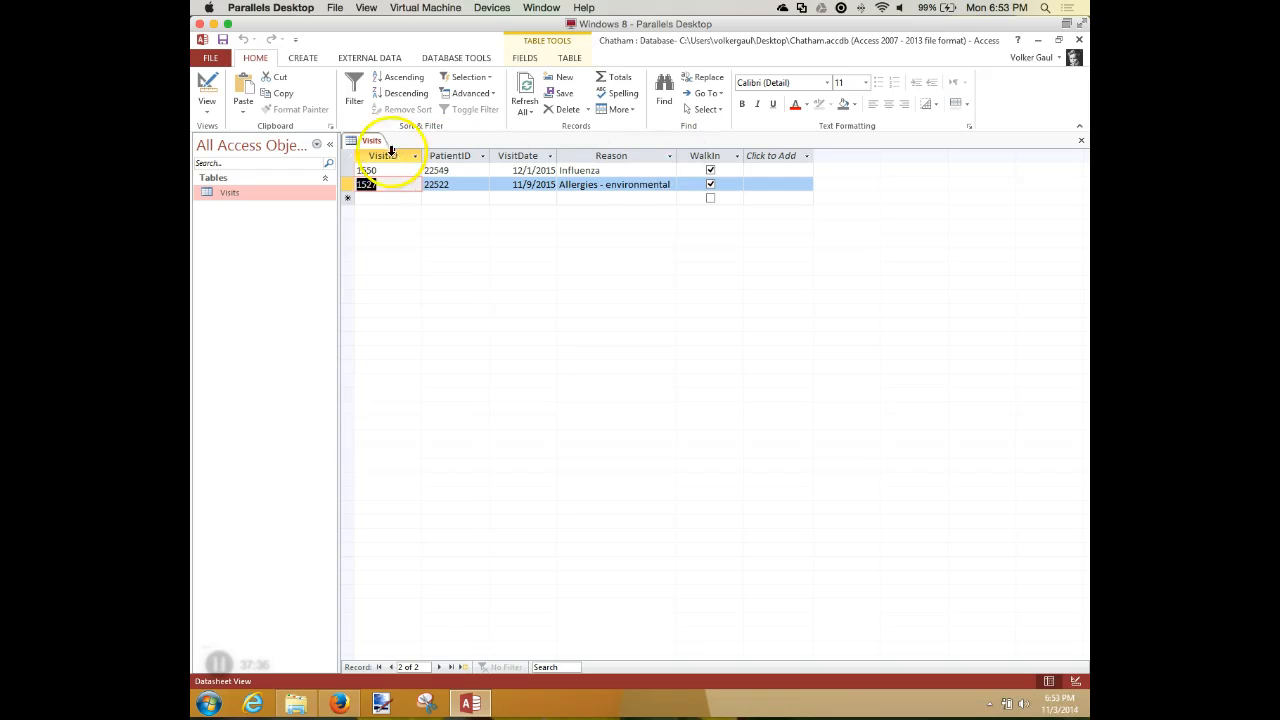
click(350, 157)
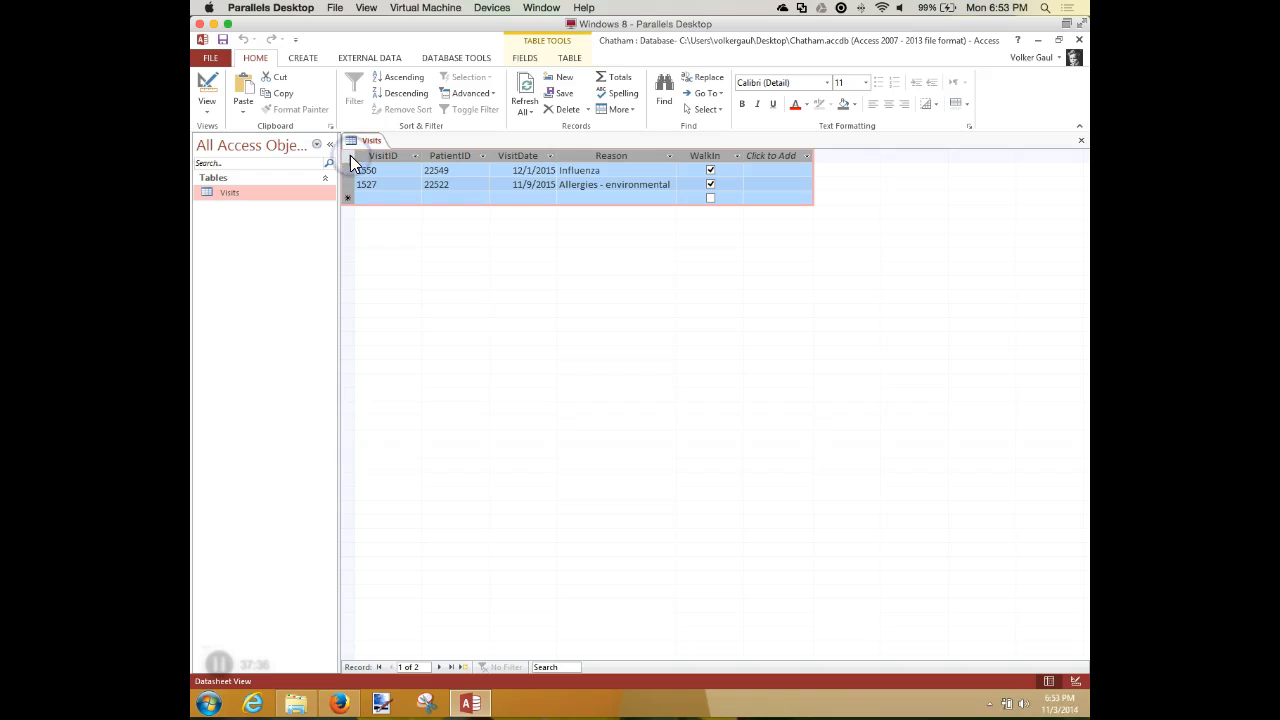
double_click(425, 155)
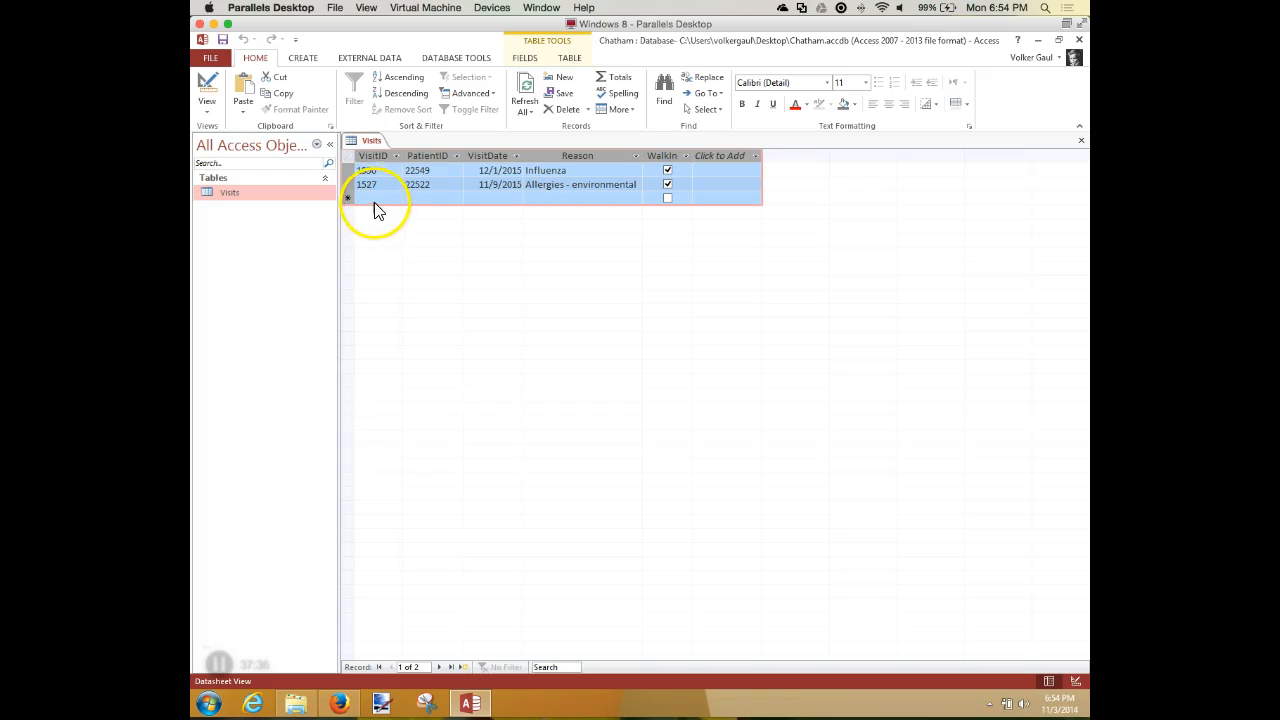
- Add a third record with VisitID 1548 and the patient's ID number
click(376, 197)
text(1564)
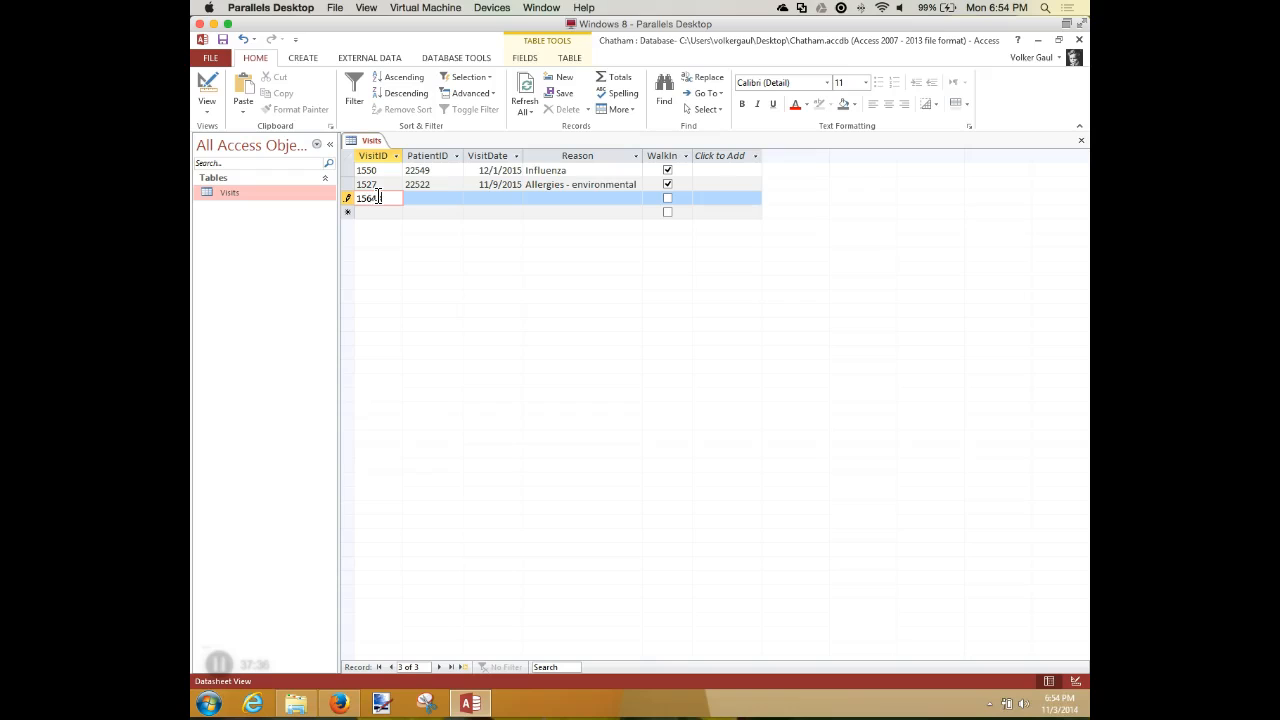
key(BackSpace)
key(BackSpace)
text(48)
key(Tab)
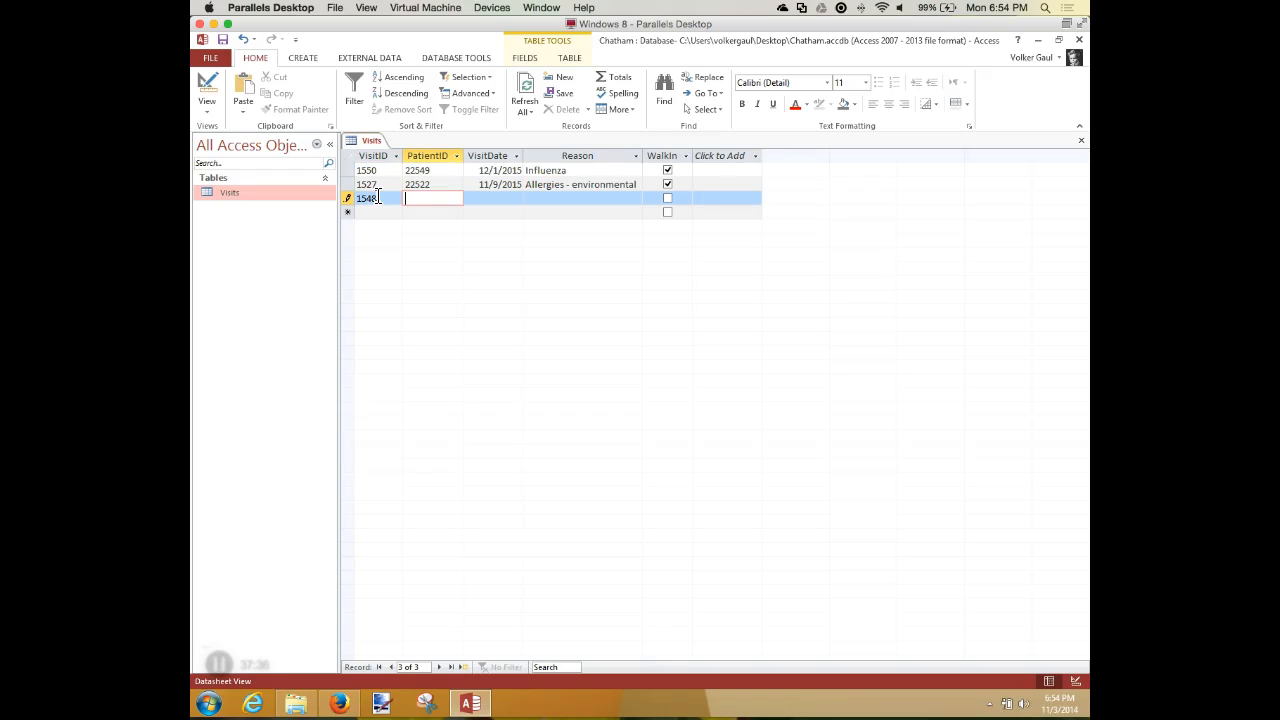
text(22519)
key(Tab)
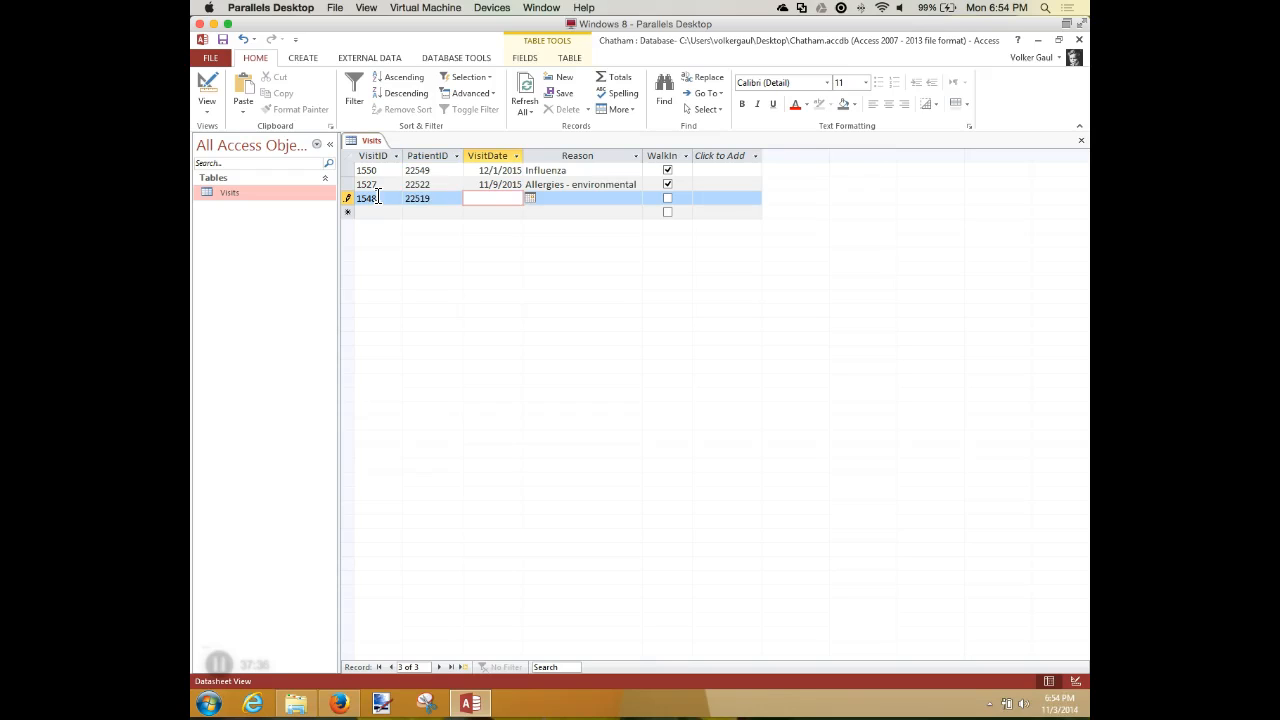
- Complete the third record with VisitDate 11/30/2015 and Reason "Hypertension", leaving WalkIn unchecked
text(11/30/2015)
key(Tab)
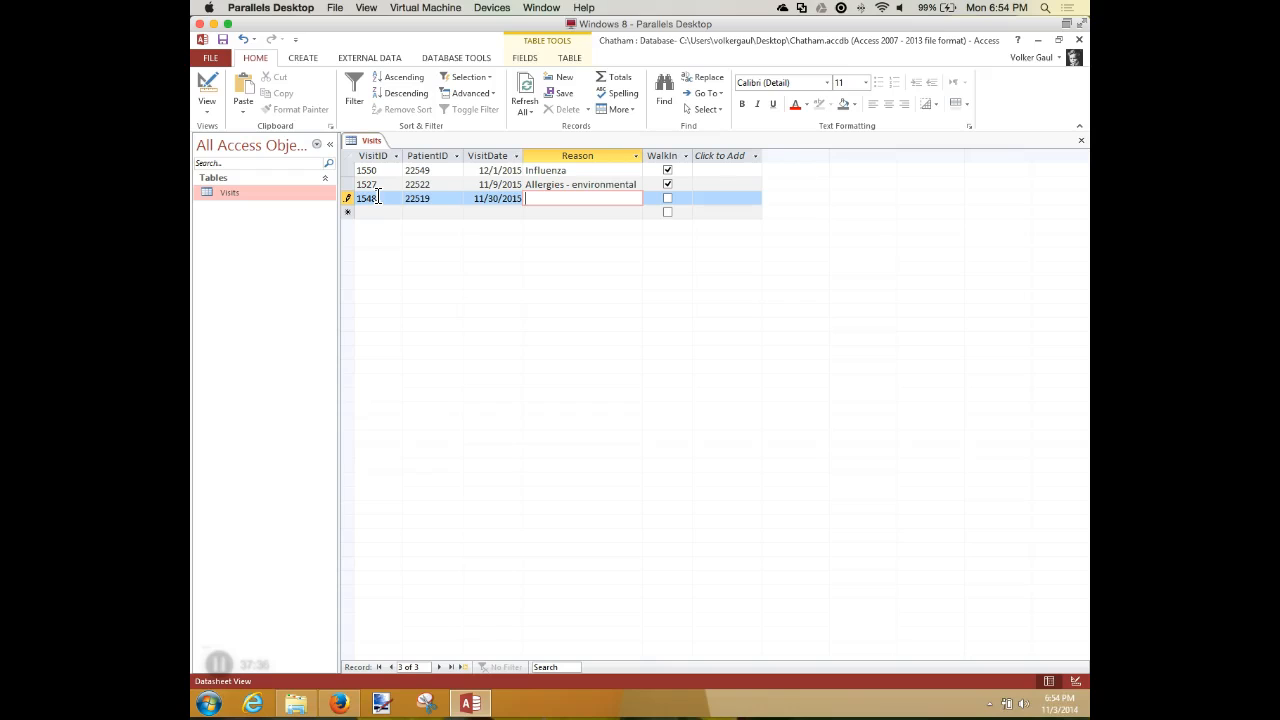
text(Hypertension)
key(Tab)
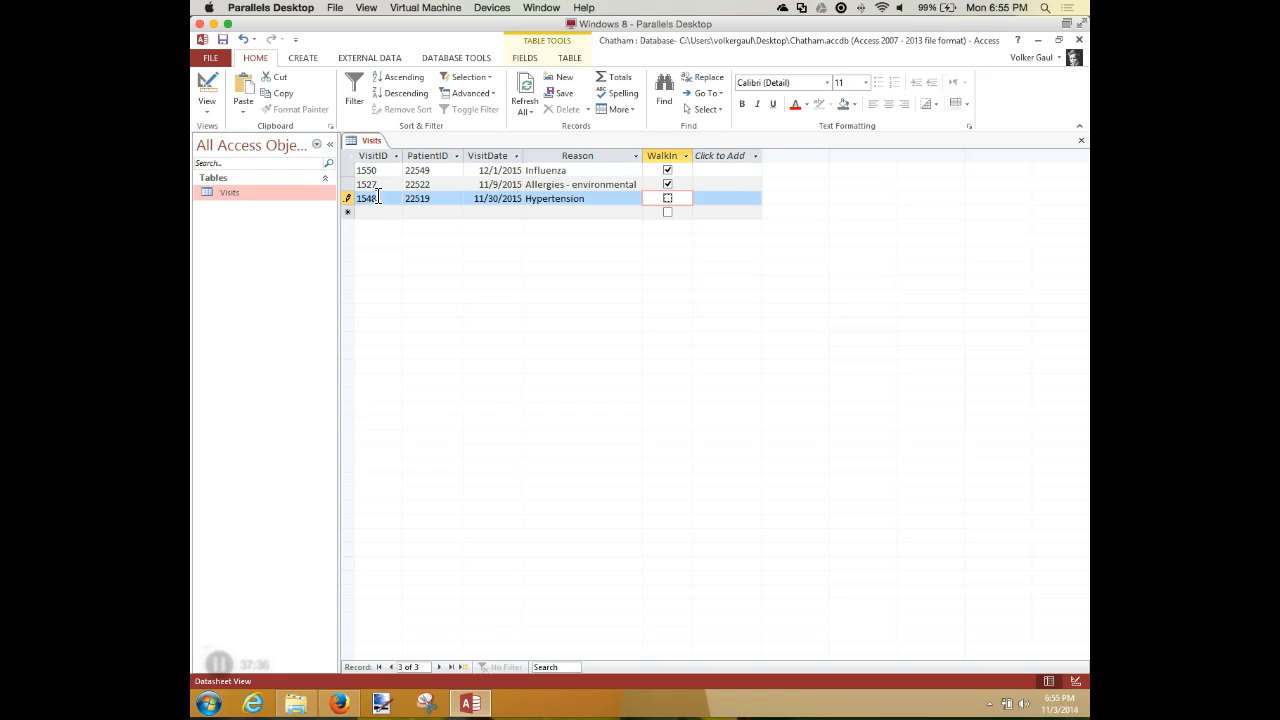
key(Tab)
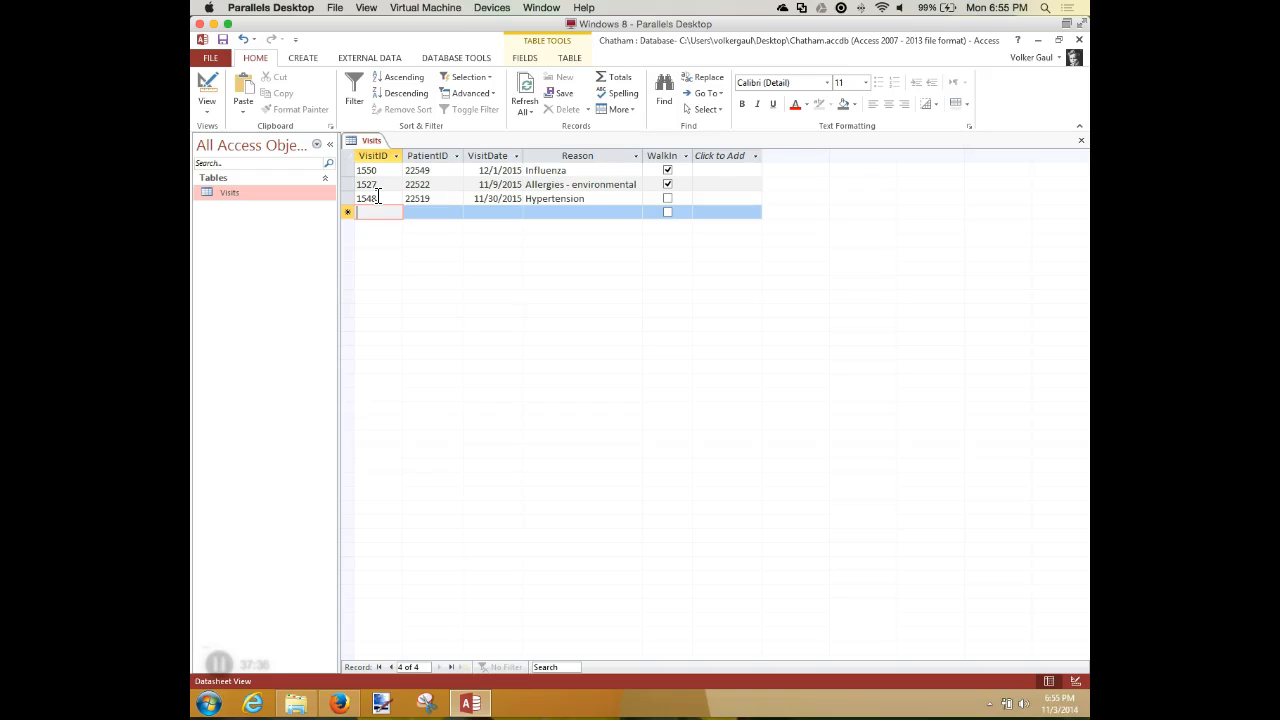
- Start a fourth record that reuses VisitID 1548, with a placeholder PatientID and VisitDate 1/1/2014
text(1548)
key(Tab)
text(111)
key(Tab)
text(asd)
key(BackSpace)
key(BackSpace)
key(BackSpace)
text(1/1)
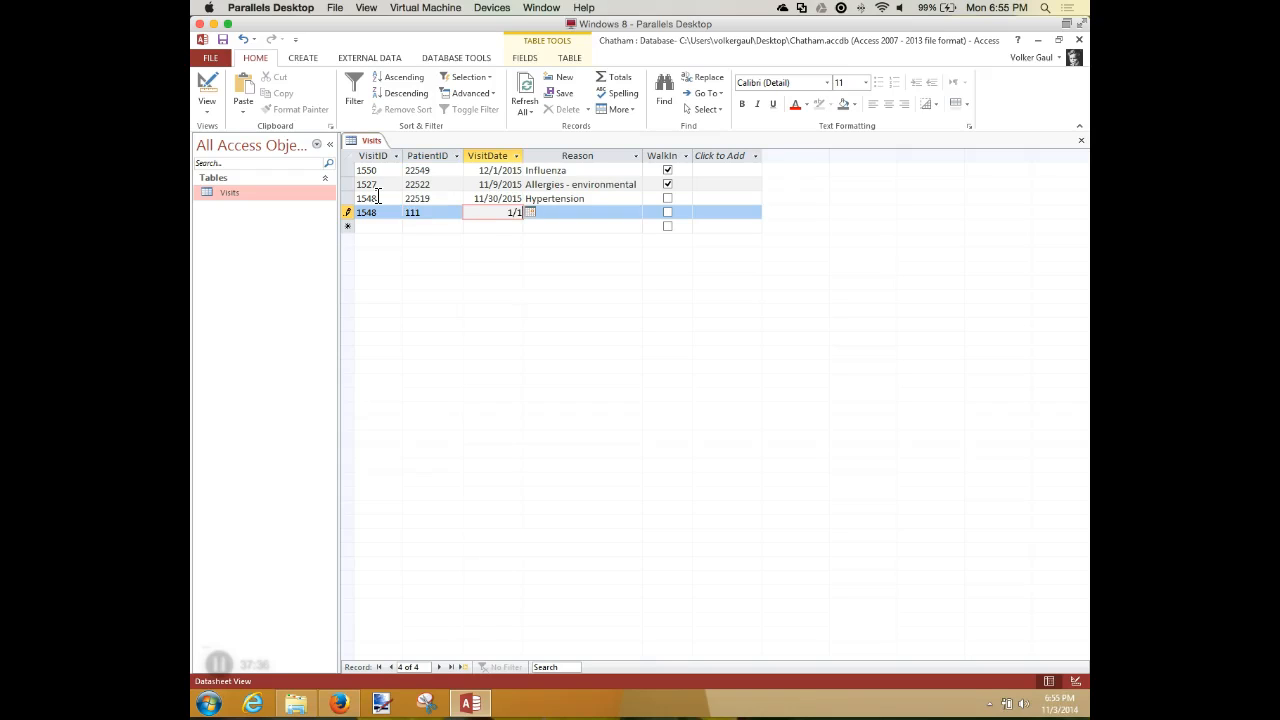
text(/2014)
key(Tab)
- Enter "a;sldkhf" as the test record's Reason, try to save the duplicate record and discard it
text(a;sldkhf)
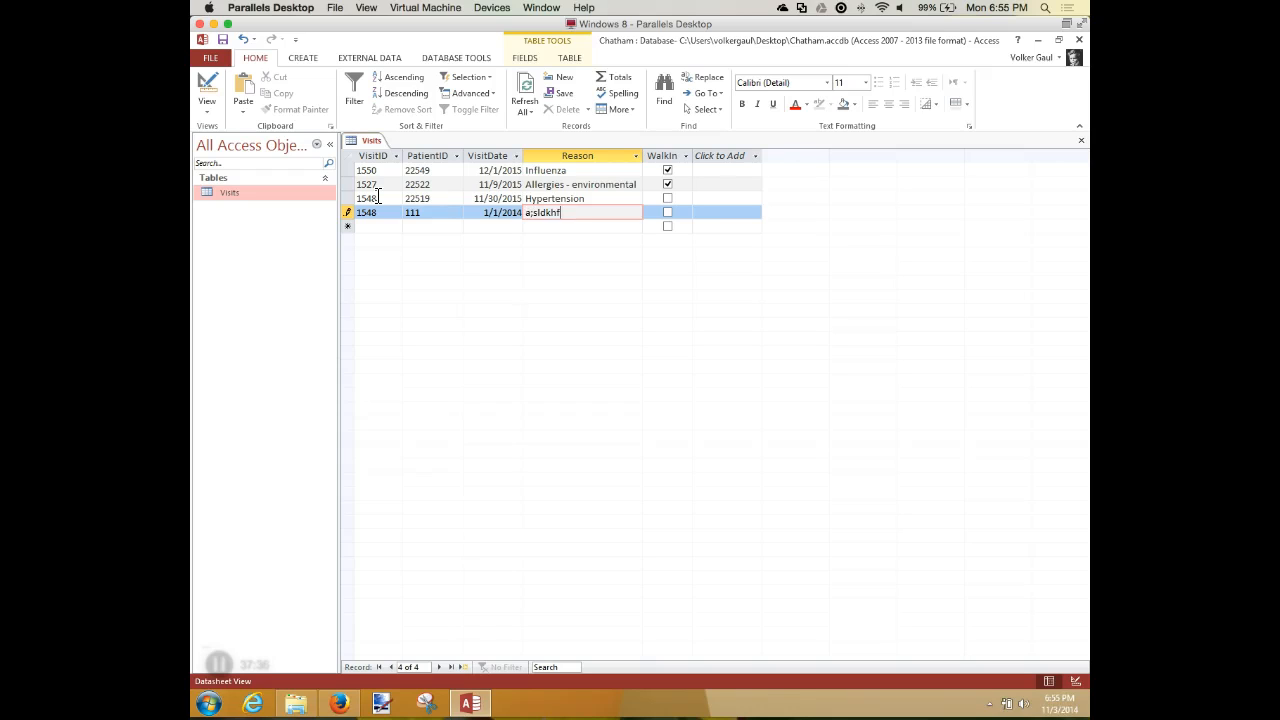
key(Tab)
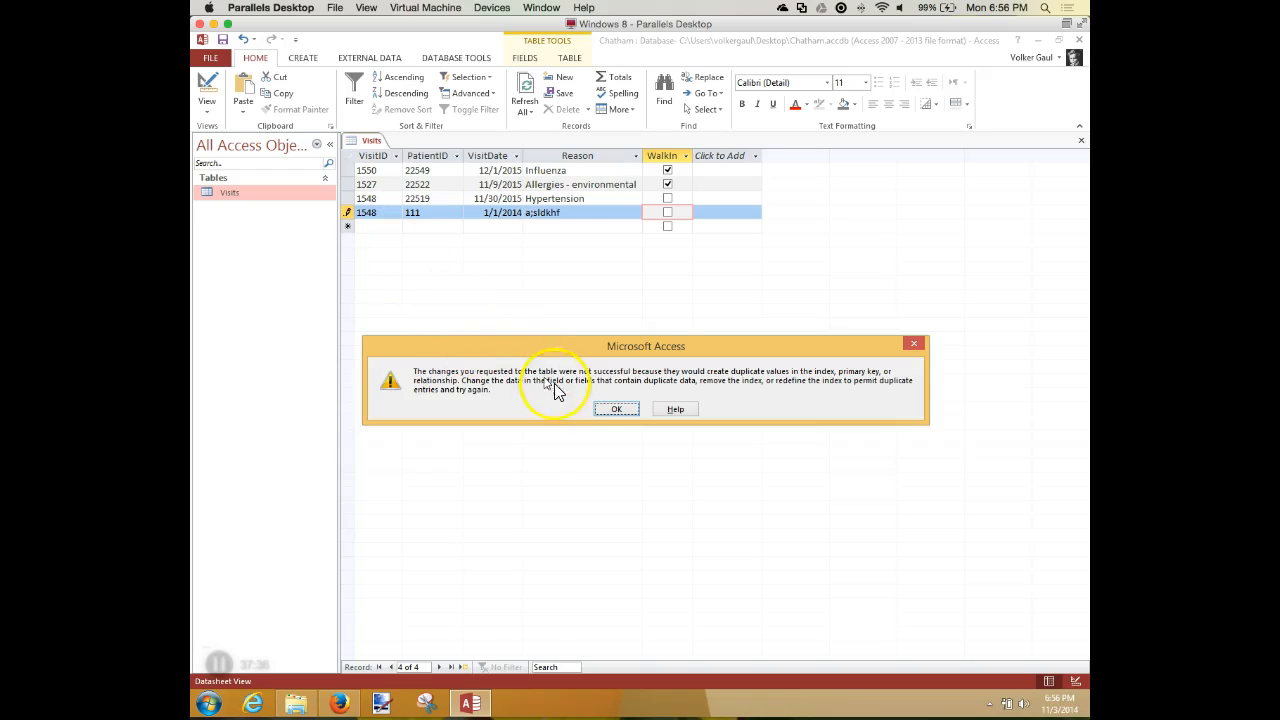
click(607, 409)
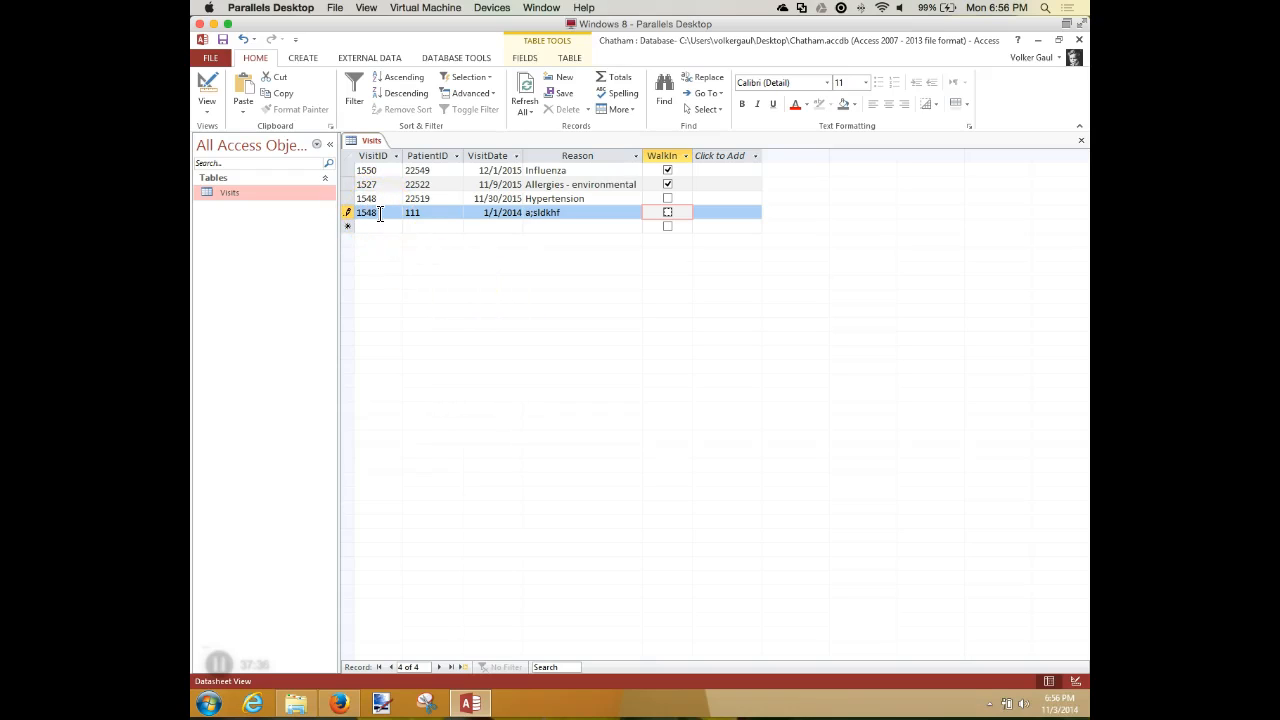
key(Escape)
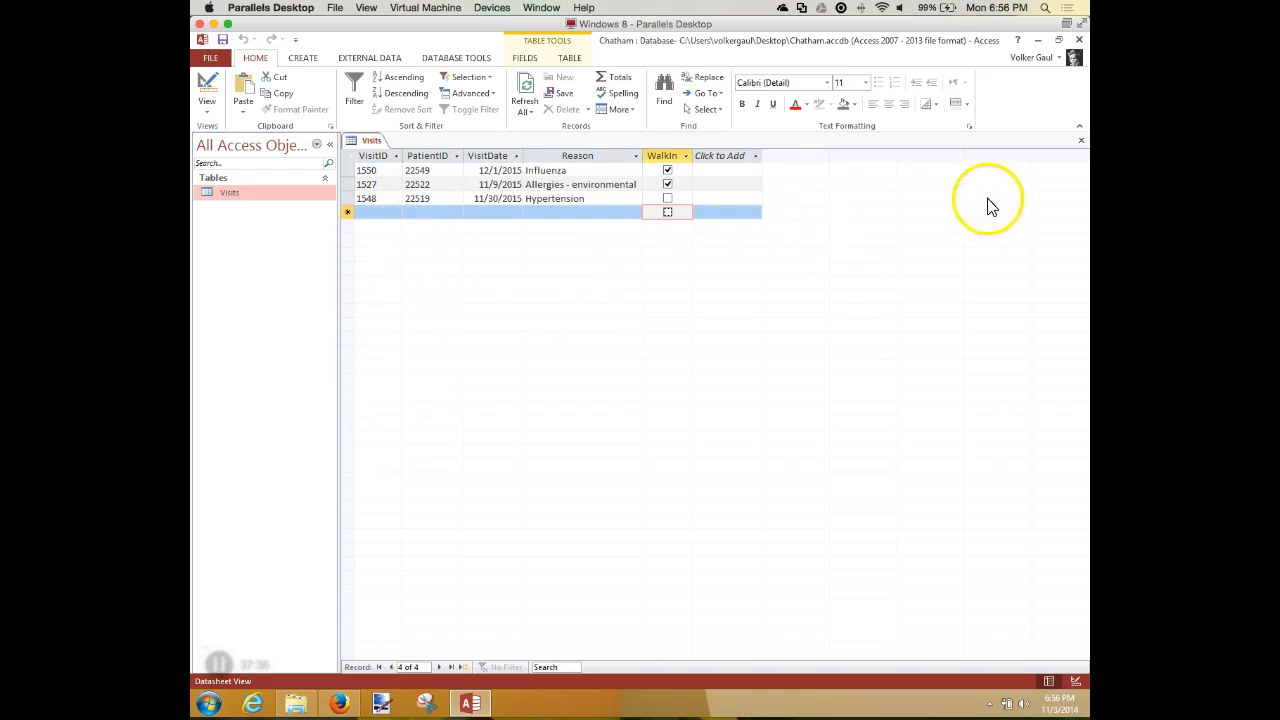
- Close the Visits table and save its layout changes
click(1081, 141)
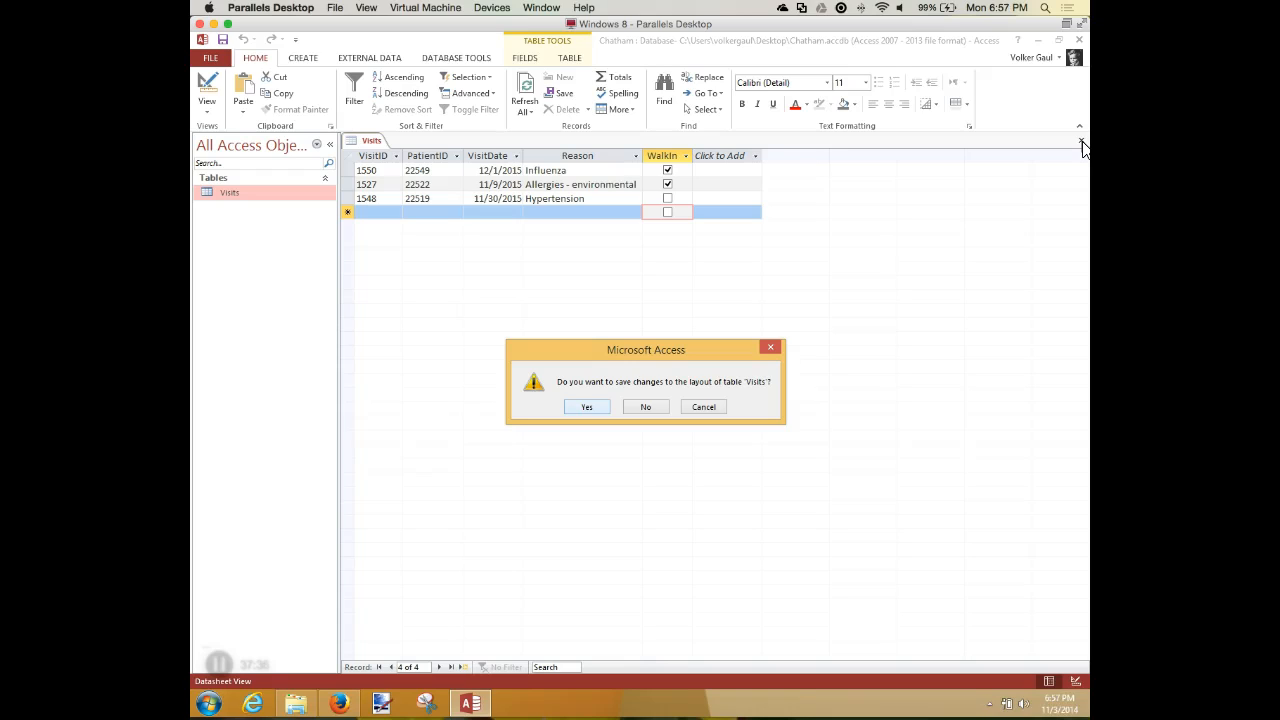
click(596, 406)
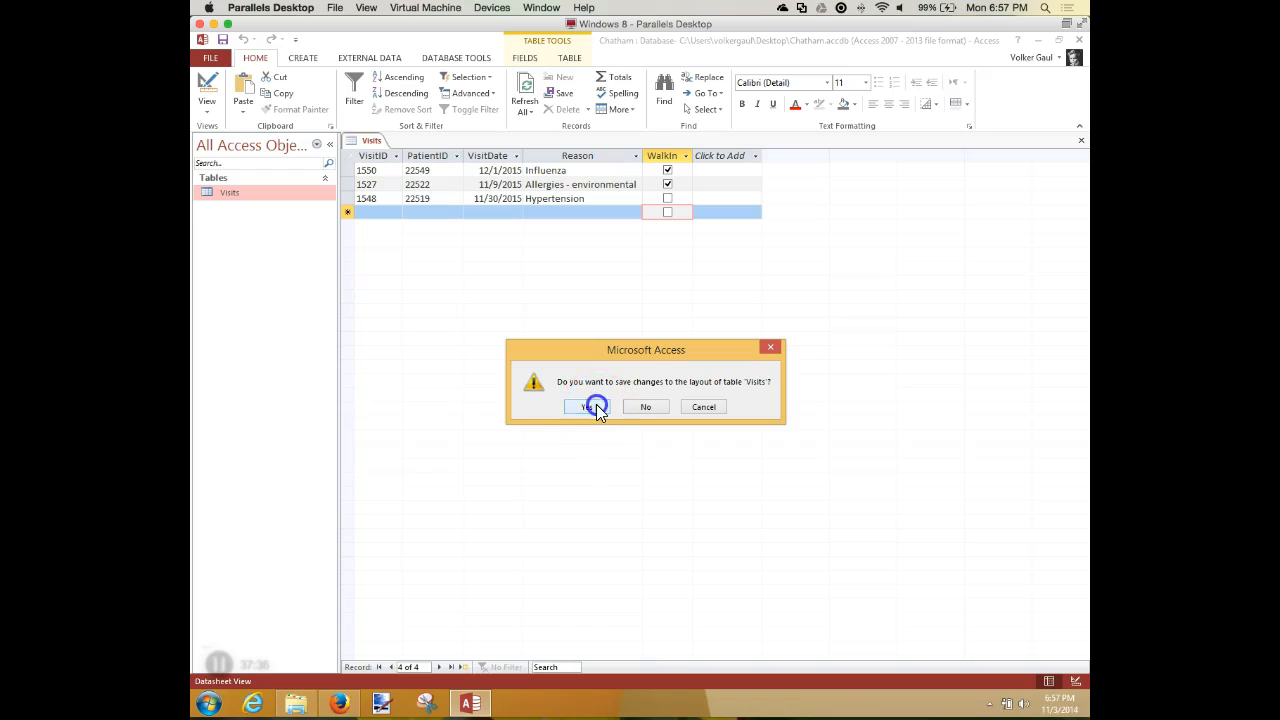